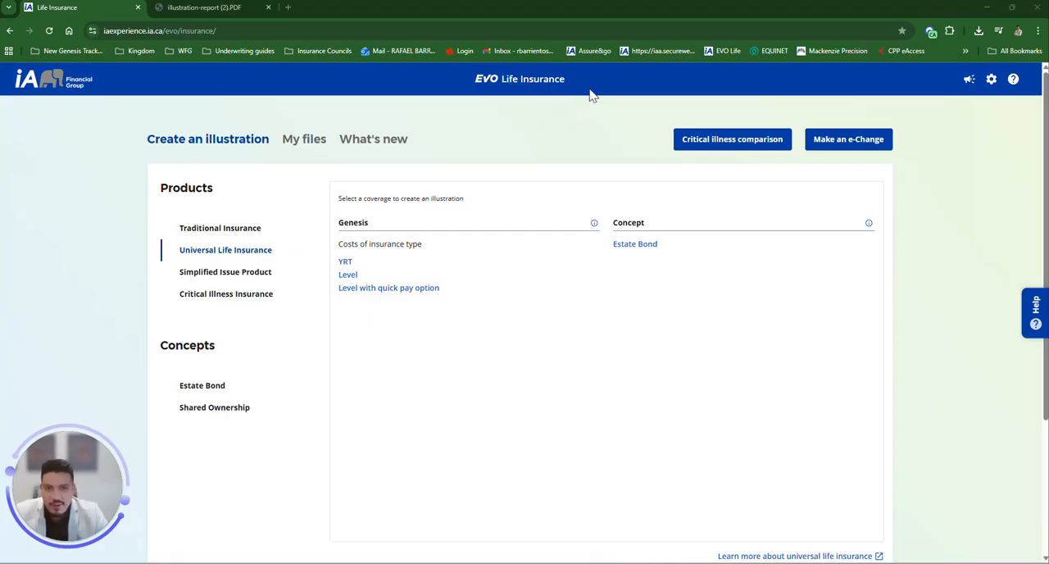
Step: Open the Advisor Centre's EVO page and launch EVO for insurance
left_click(648, 51)
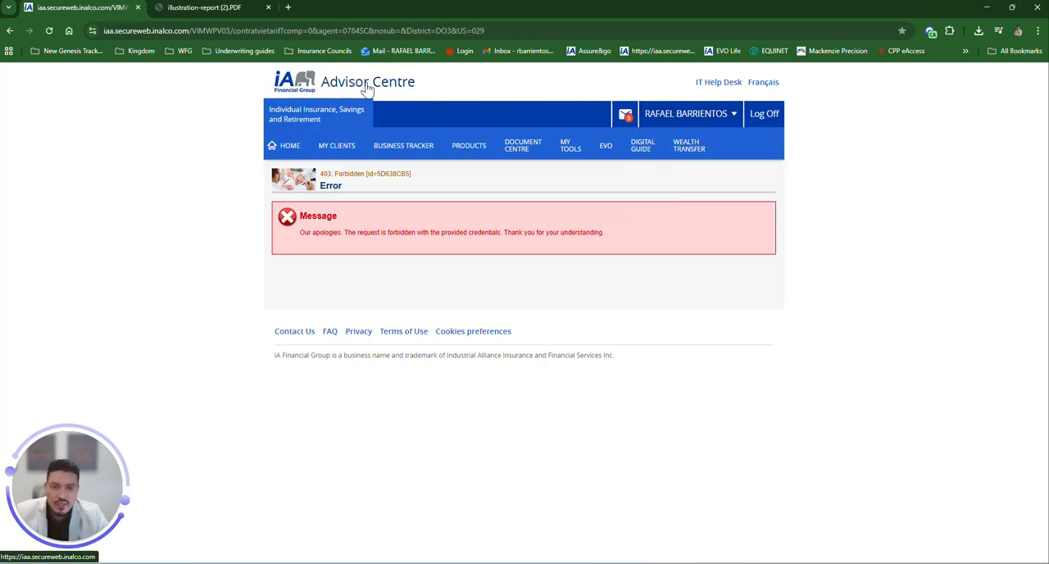
left_click(606, 152)
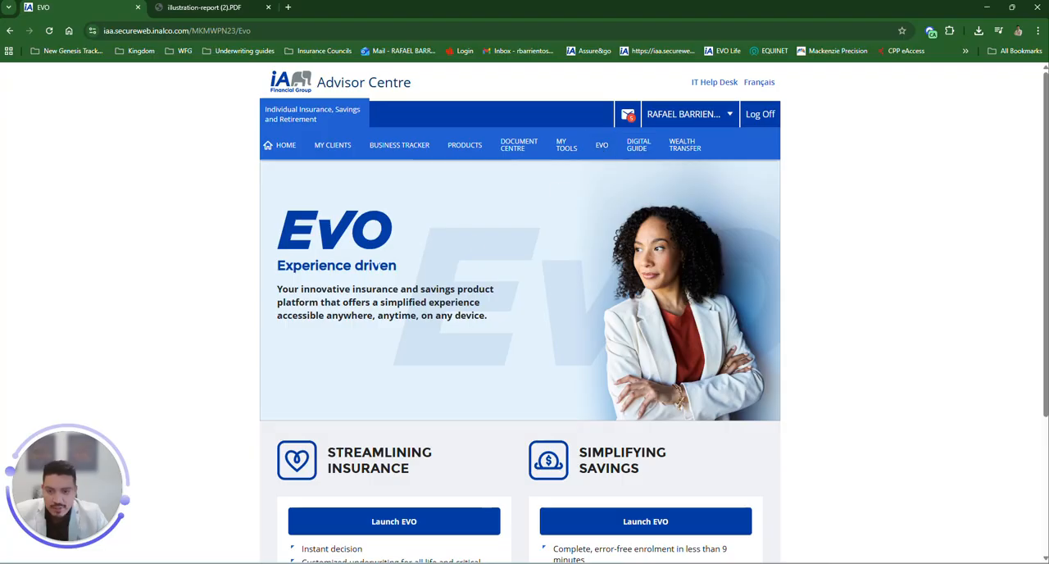
scroll(379, 273, "down", 3)
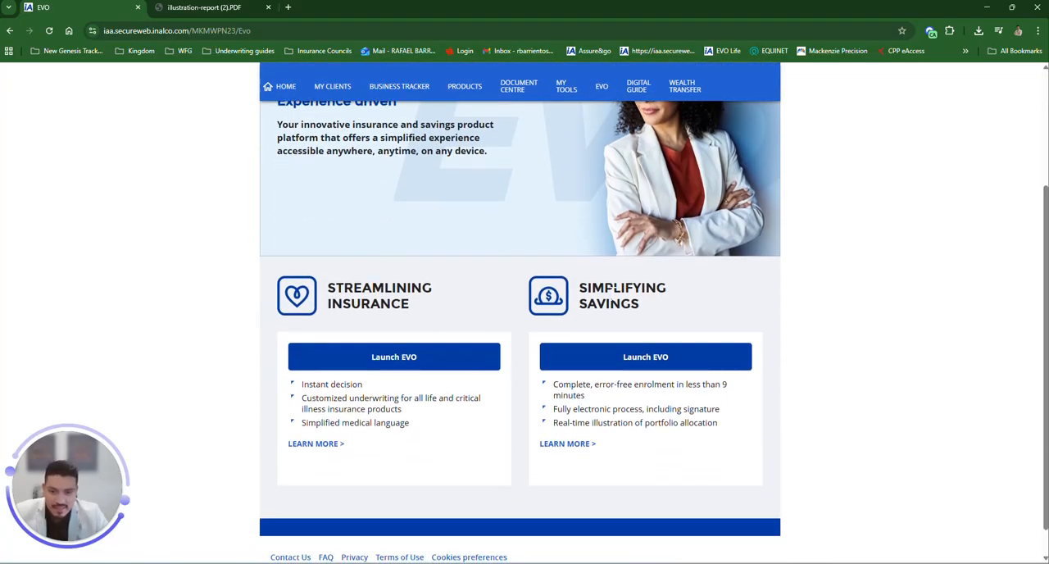
left_click(382, 357)
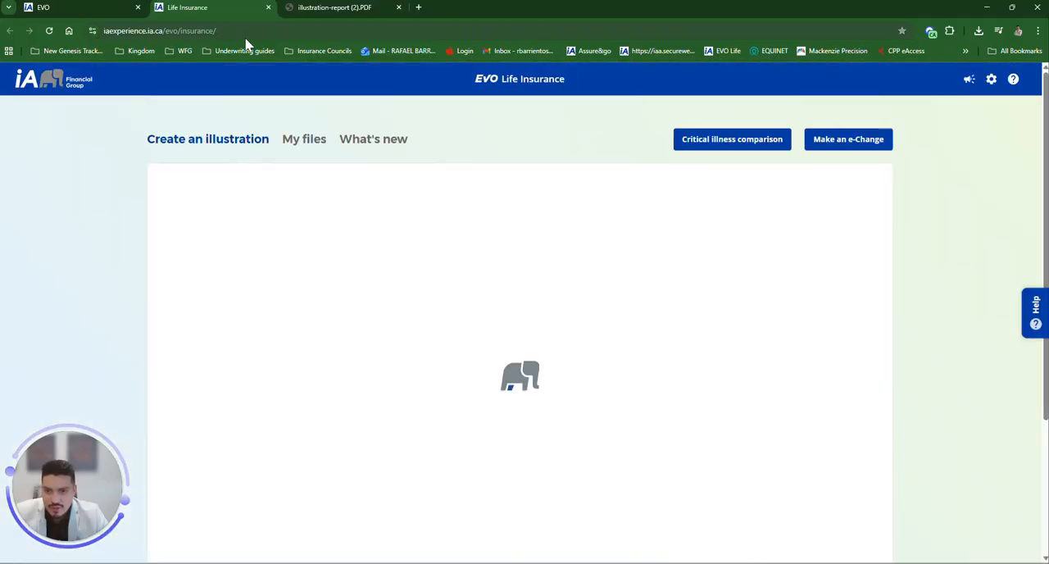
Step: Close the extra tabs and reopen EVO Life Insurance from the bookmark
left_click(546, 36)
left_click(912, 11)
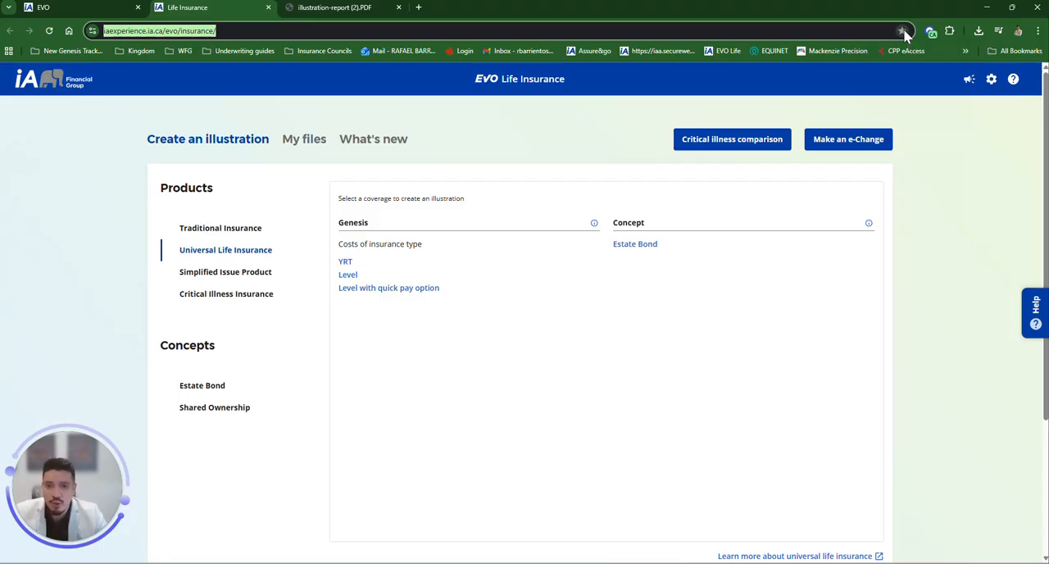
left_click(269, 8)
left_click(269, 8)
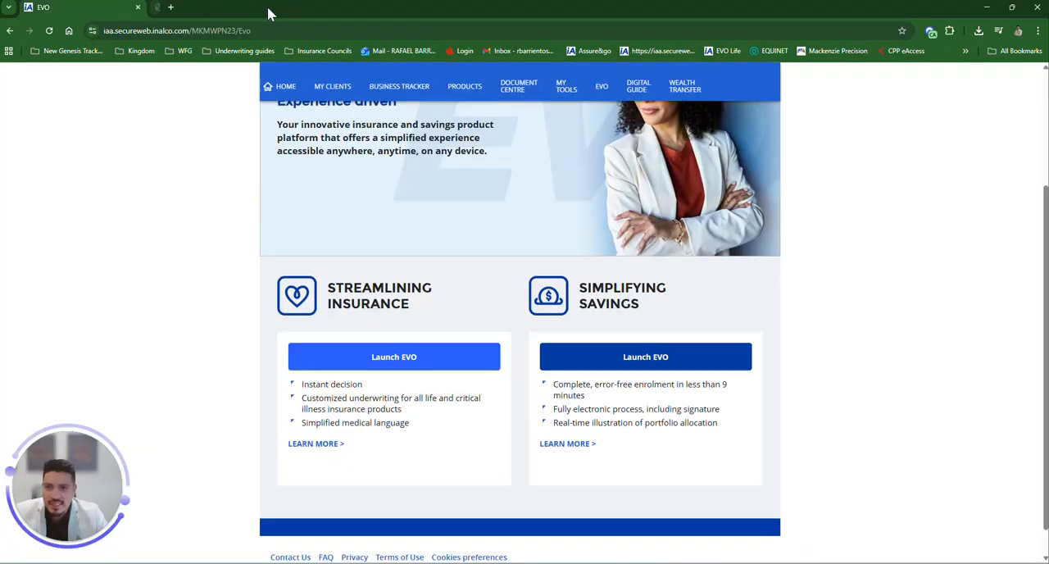
left_click(724, 52)
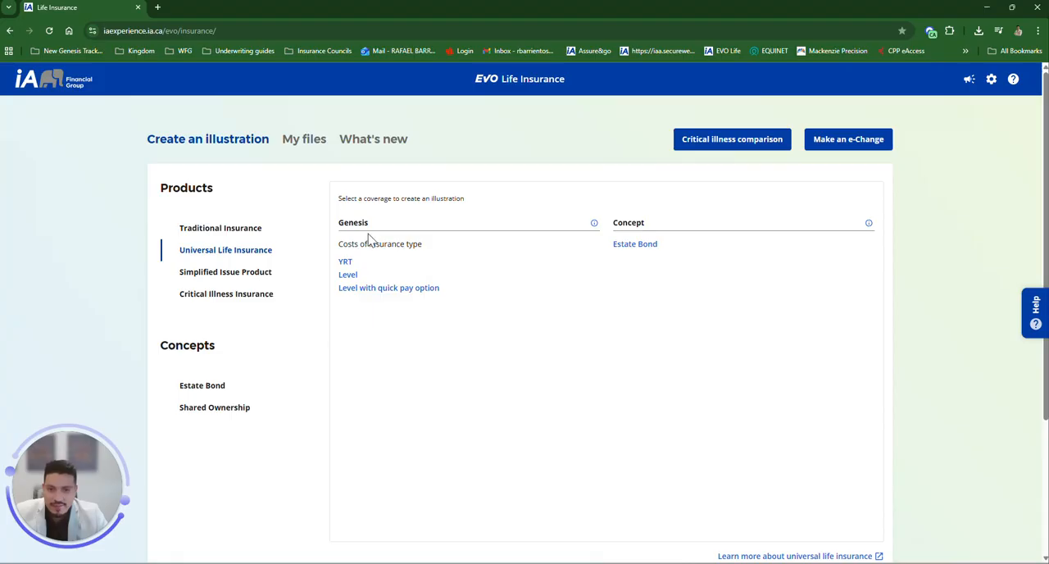
Step: Start a Genesis universal life illustration with the YRT cost of insurance type
left_click_drag(339, 222, 376, 233)
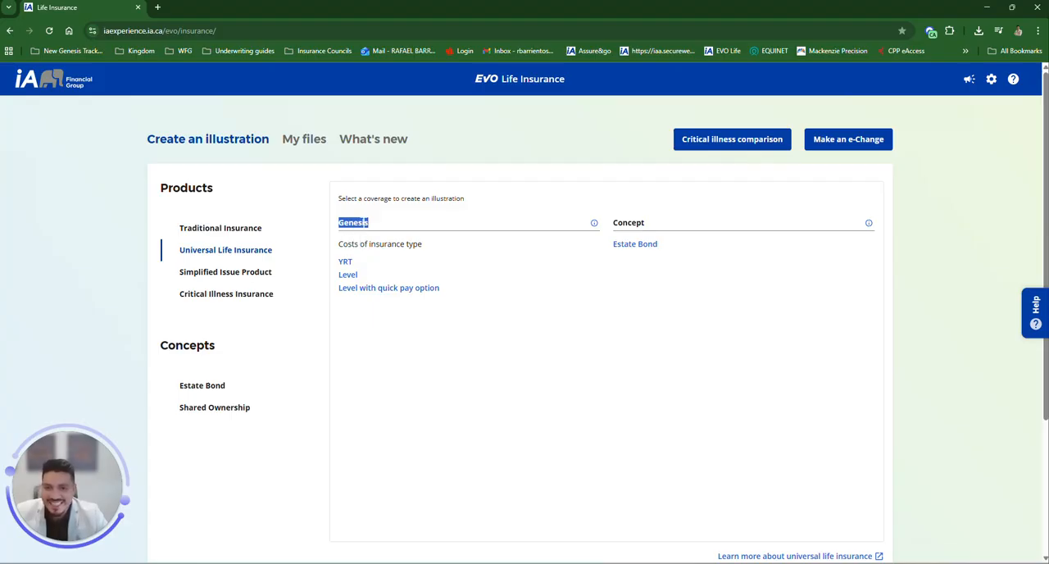
left_click(379, 266)
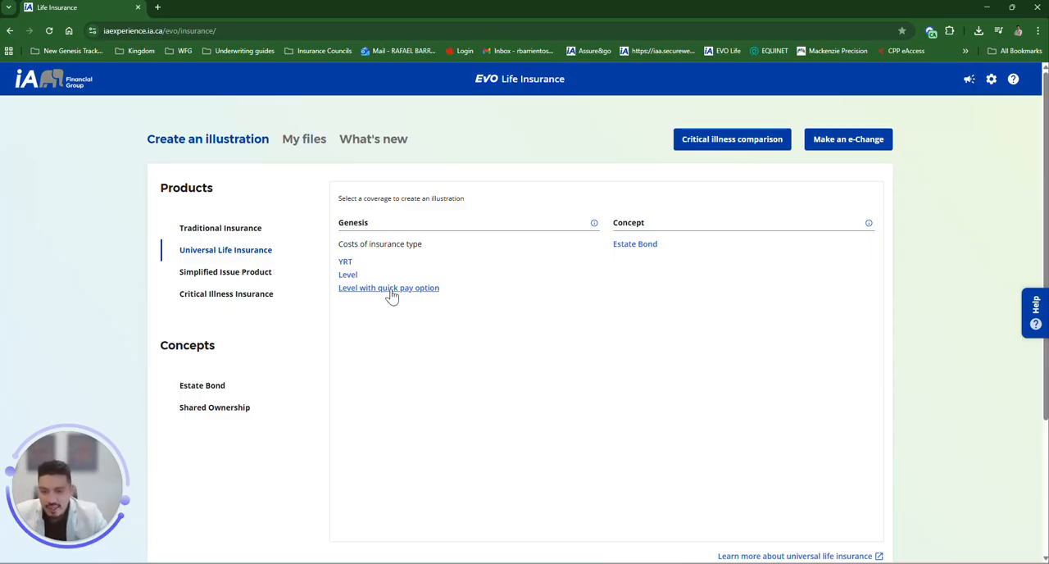
left_click(345, 264)
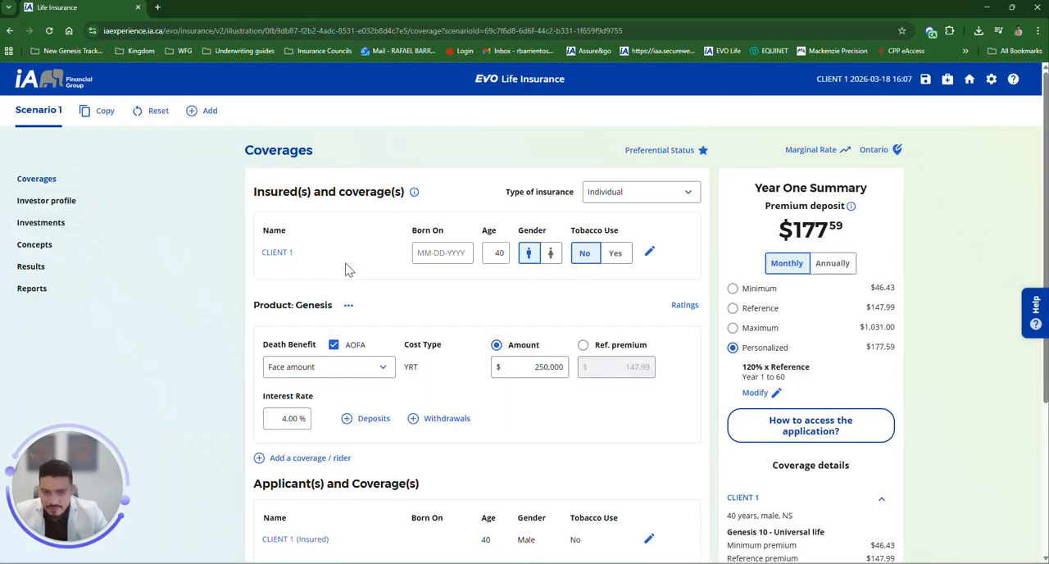
Step: Open the insured's details and enter the insured's last name and first name
left_click(278, 253)
left_click(386, 300)
left_click(386, 301)
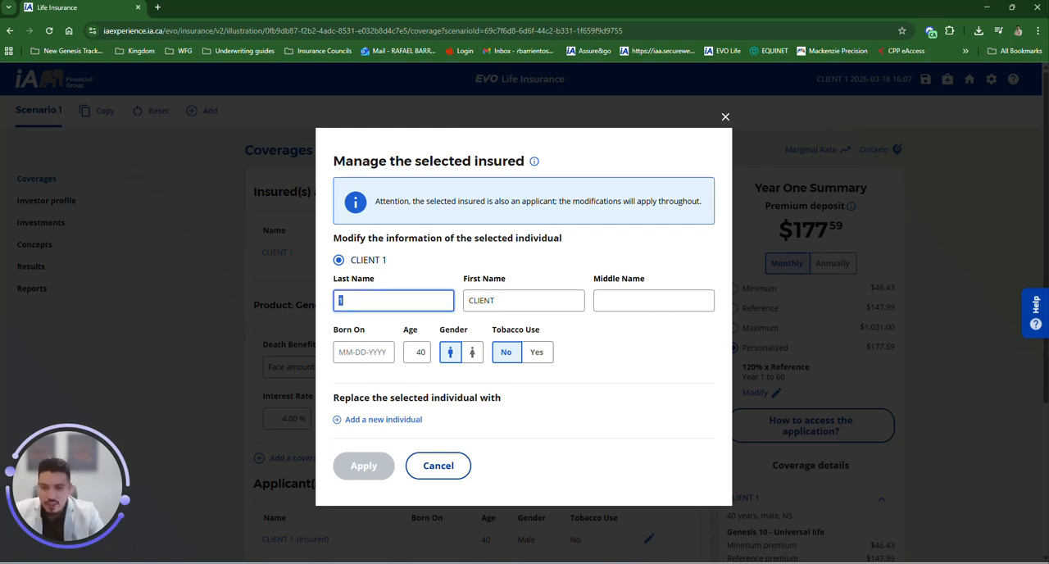
type("SIM")
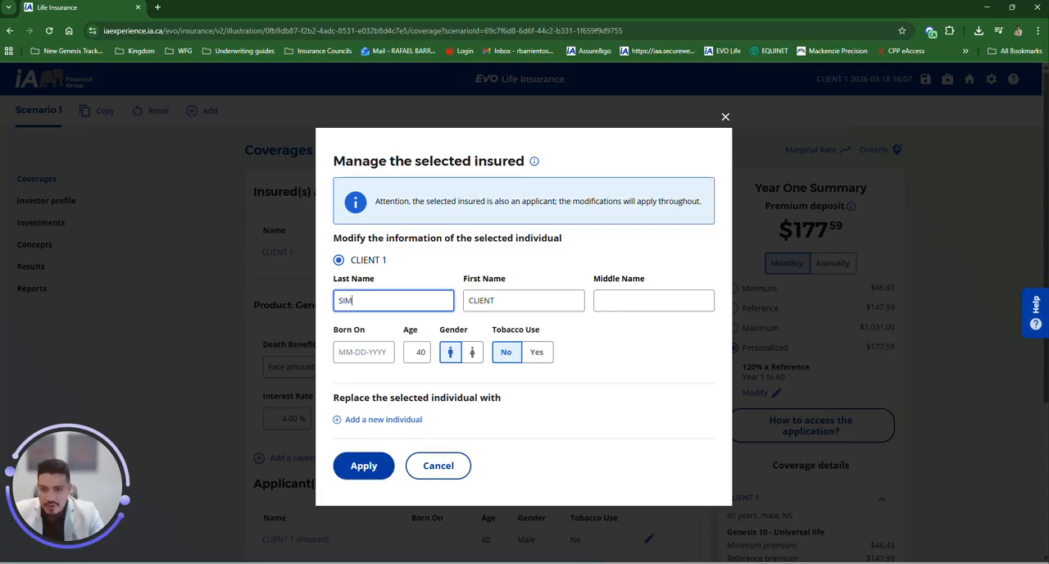
type("PSON")
key("Tab")
type("B")
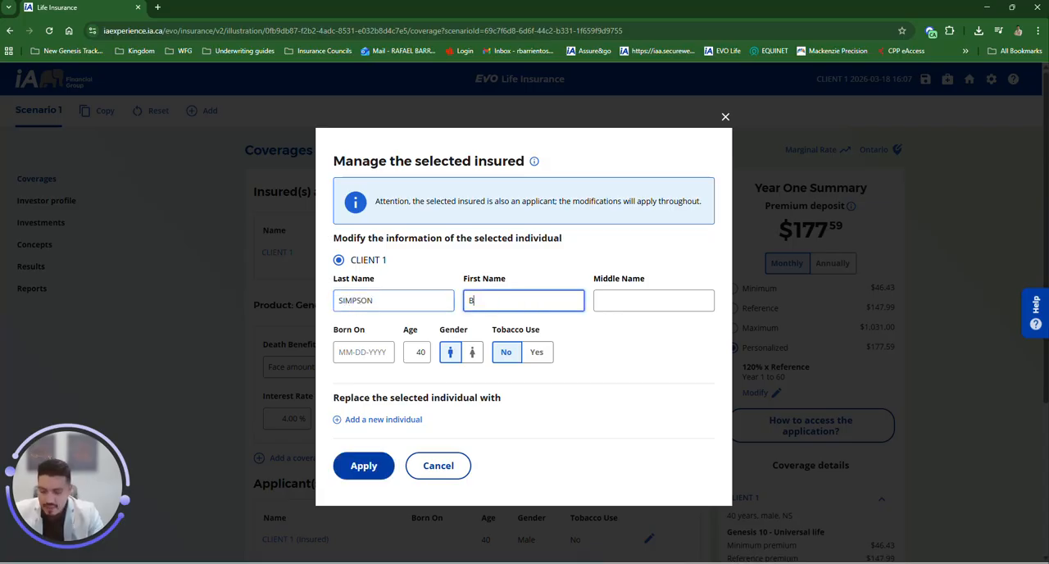
type("ART")
Step: Enter the insured's date of birth, keep non-smoker status, and apply the changes
key("Tab")
key("Tab")
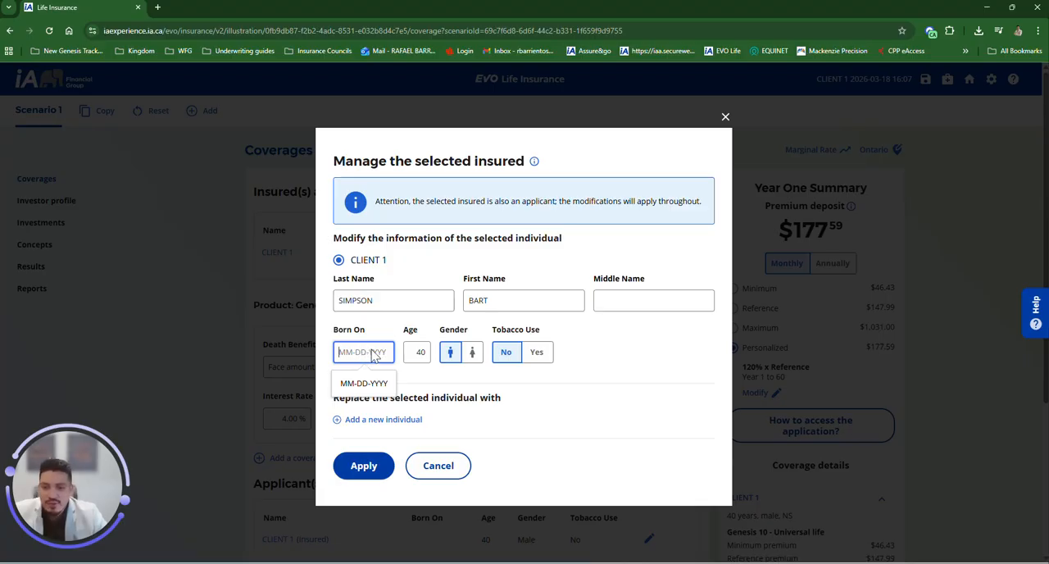
left_click(415, 351)
left_click(365, 354)
type("05-05-1980")
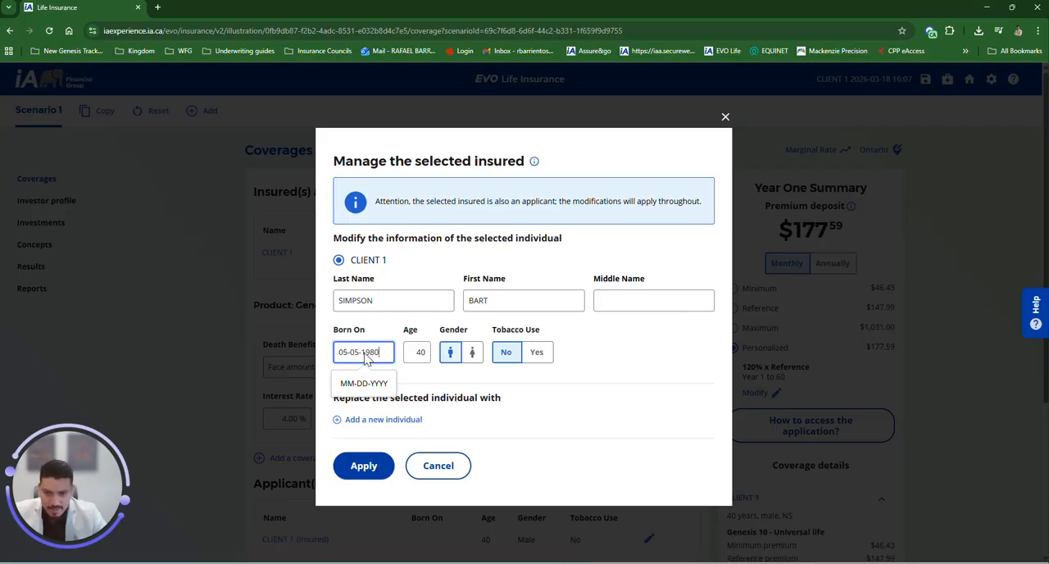
key("Tab")
left_click(380, 355)
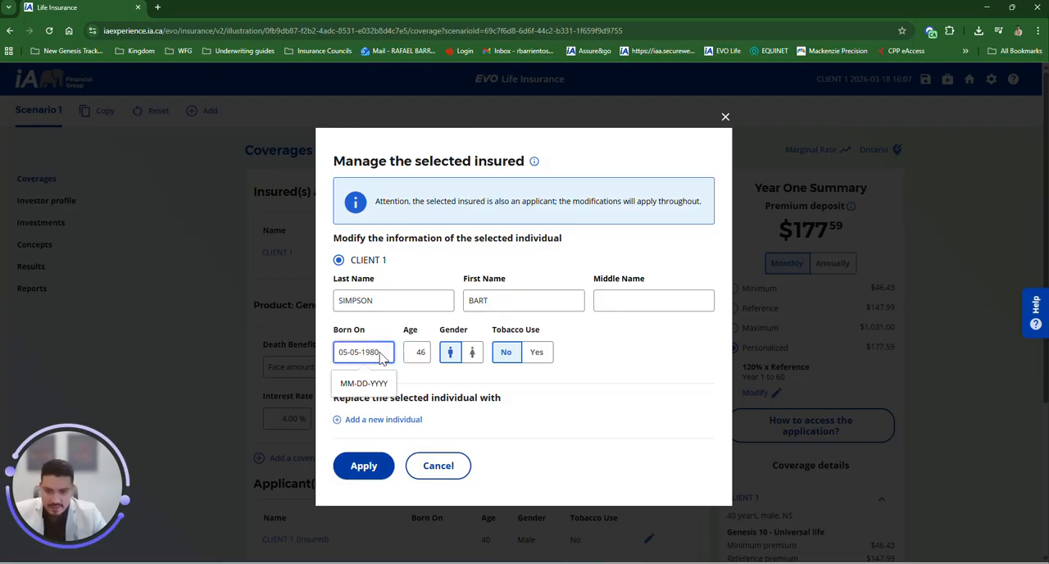
type("1")
key("Tab")
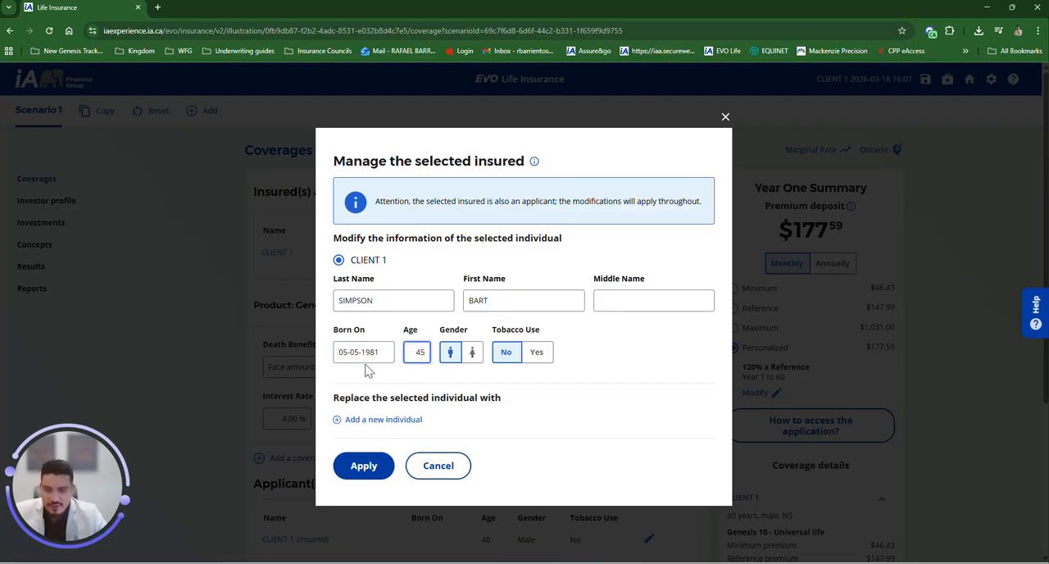
left_click(384, 359)
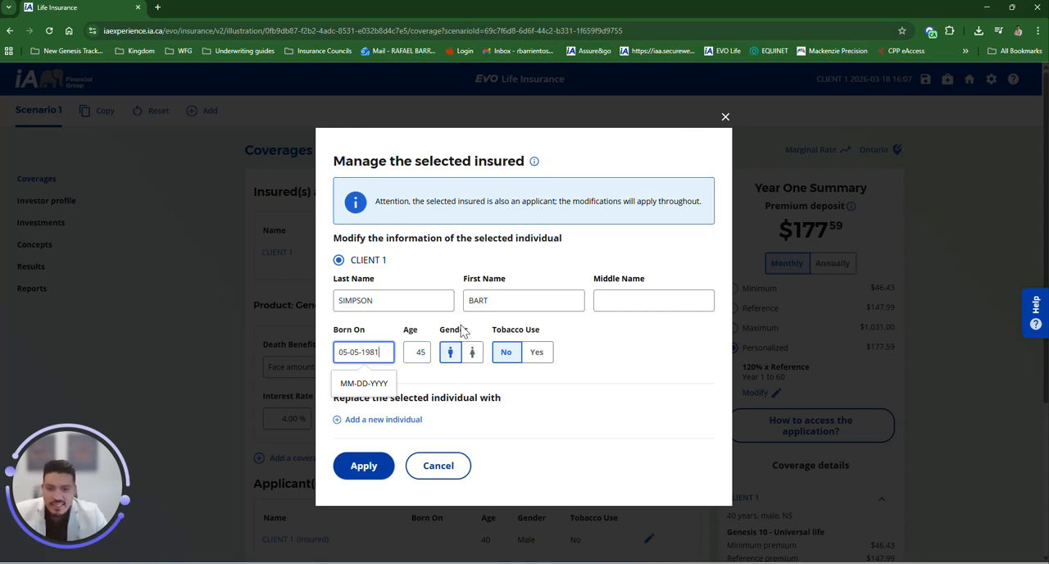
left_click(510, 349)
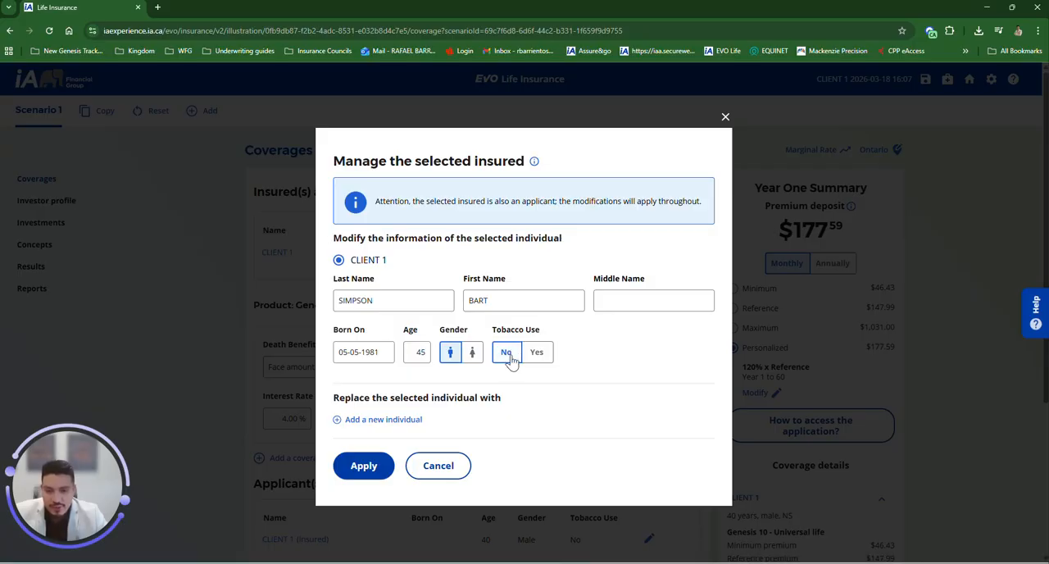
left_click(360, 467)
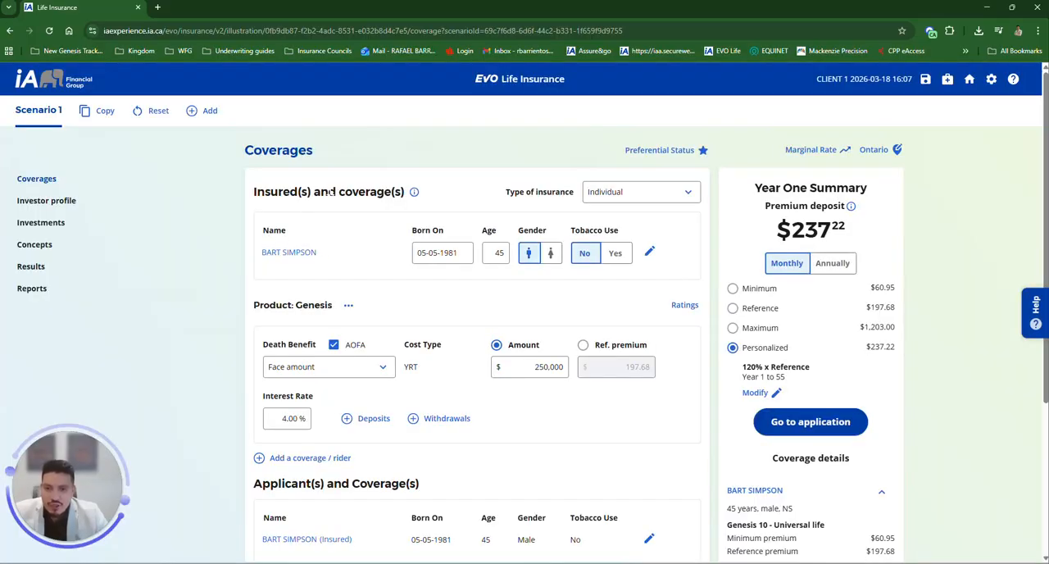
Step: Review the applicant section and the selected applicant's details dialog
scroll(343, 332, "down", 3)
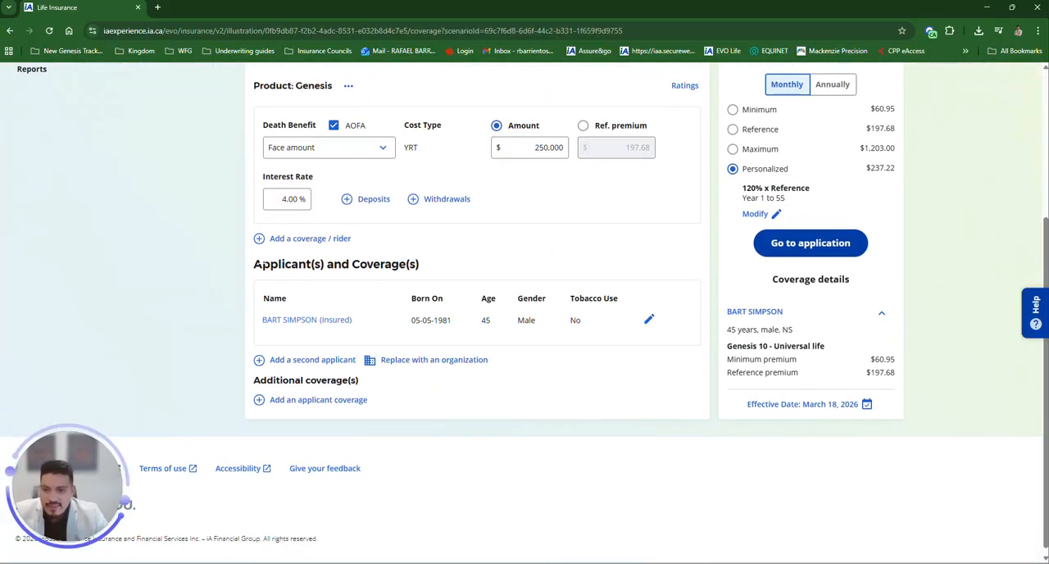
left_click_drag(256, 264, 420, 264)
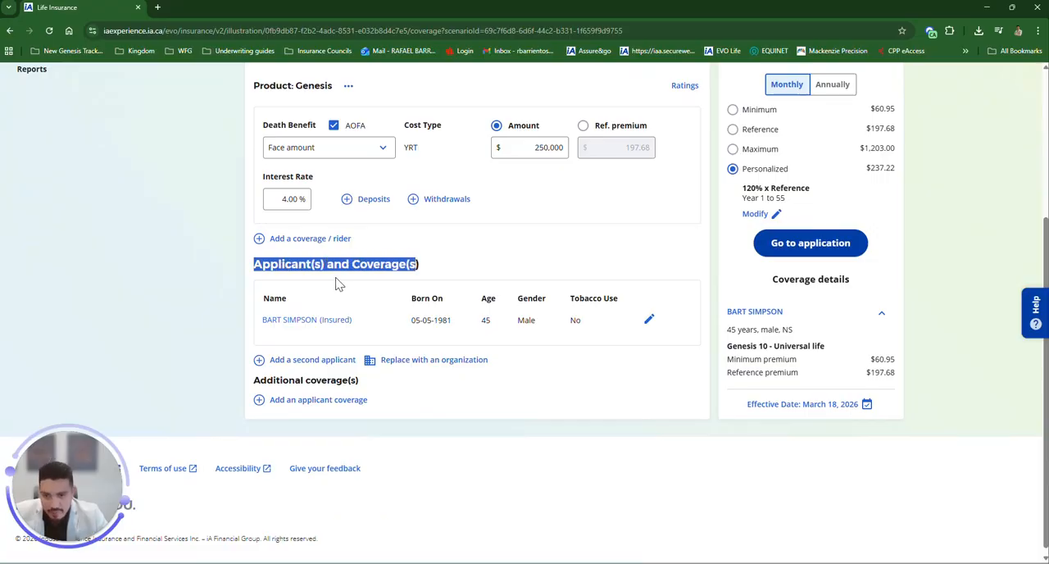
scroll(345, 311, "up", 1)
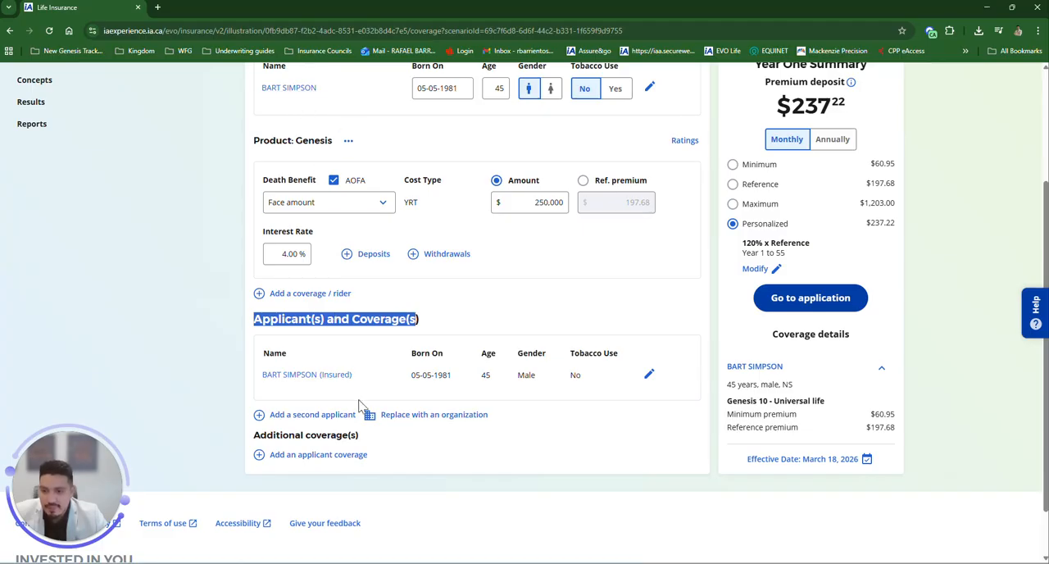
scroll(388, 385, "up", 2)
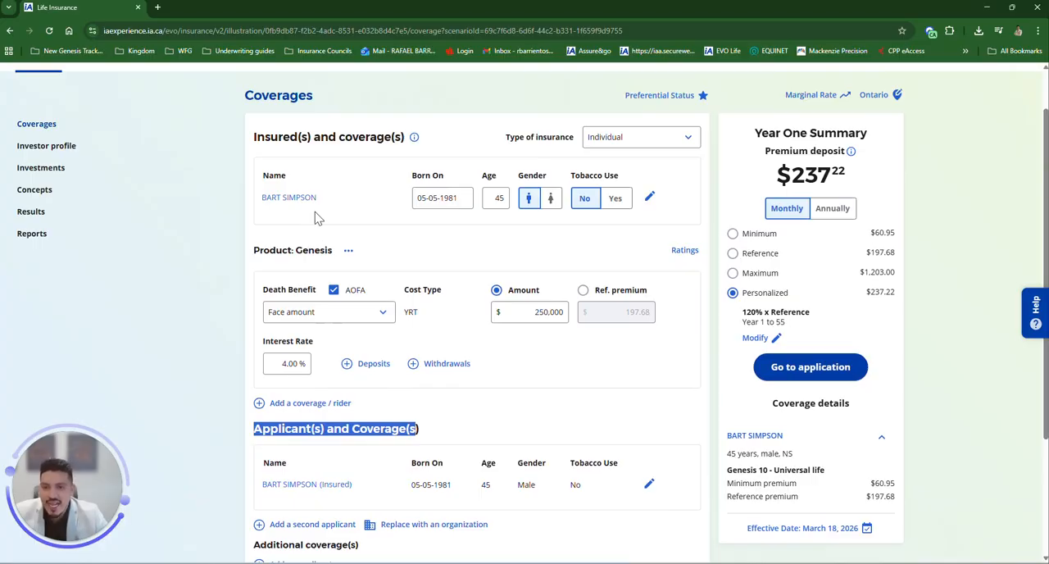
scroll(353, 368, "down", 2)
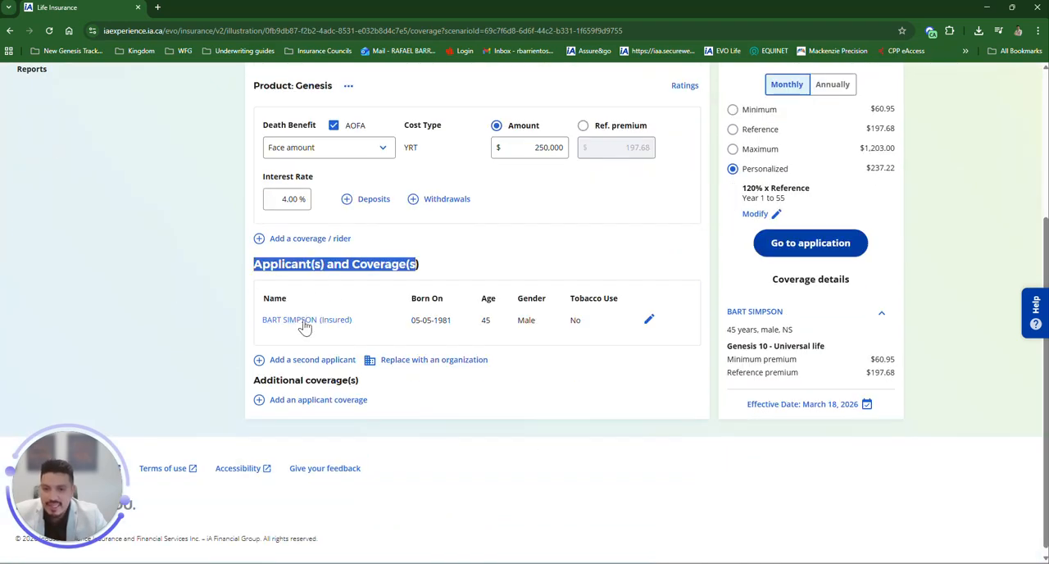
left_click(332, 321)
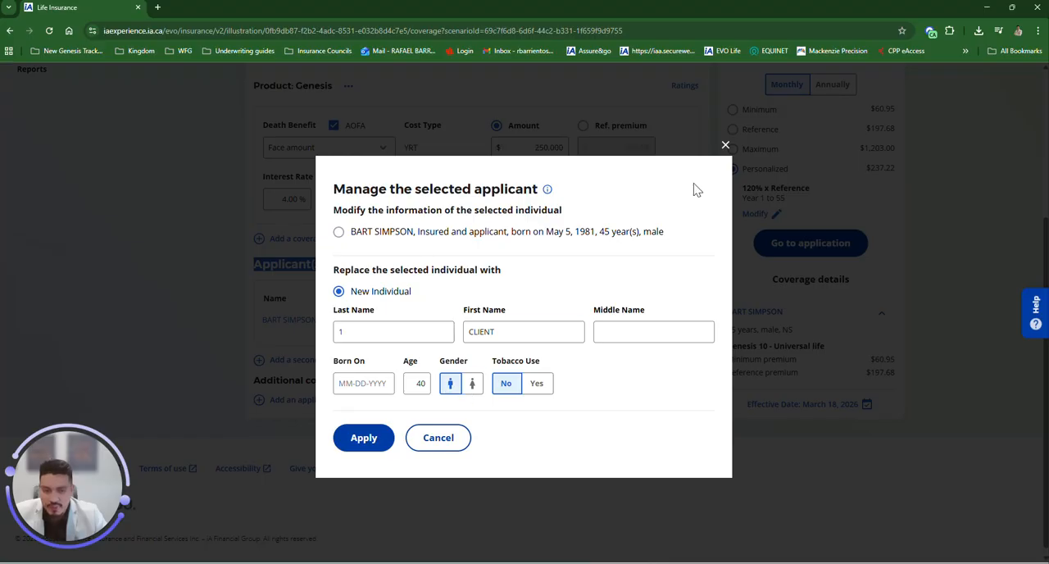
left_click(726, 146)
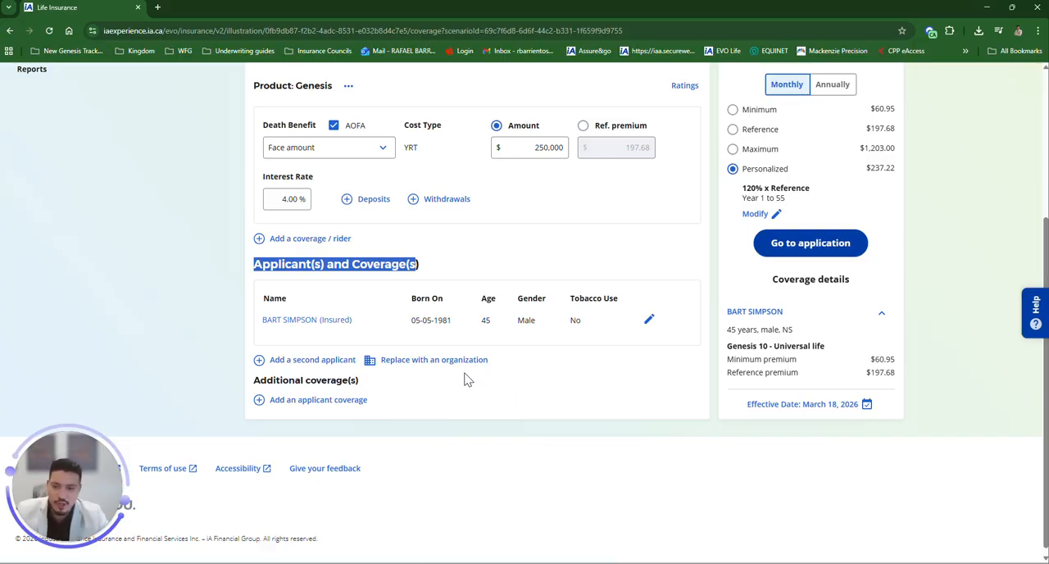
Step: Change the illustration's province to Alberta
scroll(472, 393, "up", 2)
left_click(541, 345)
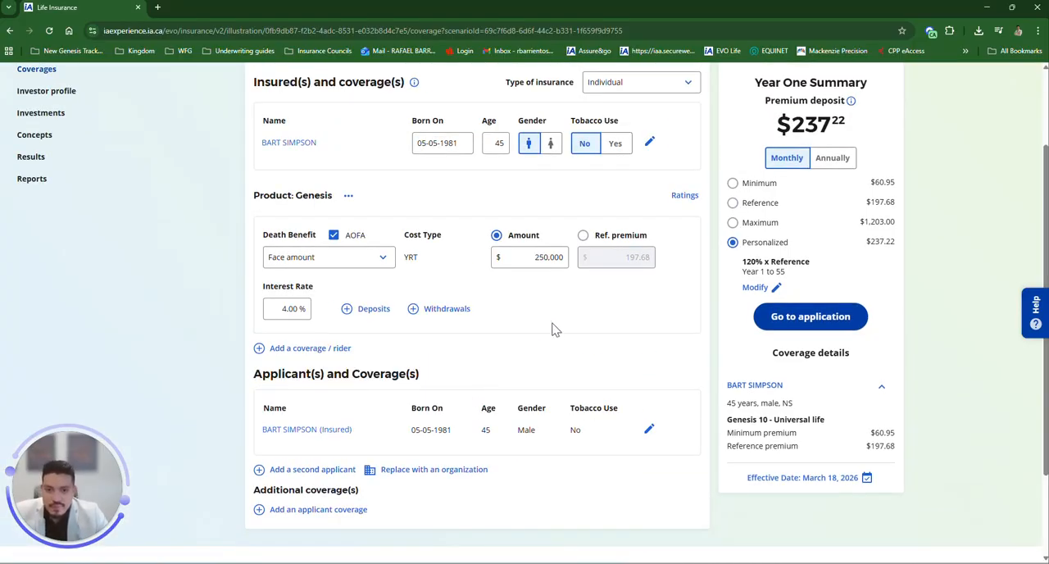
scroll(507, 349, "up", 1)
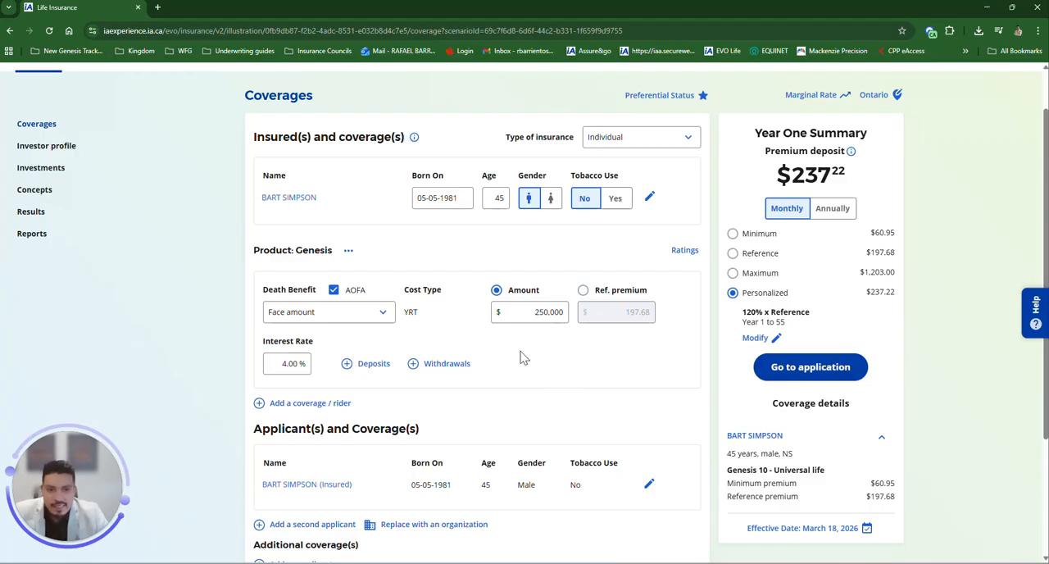
scroll(544, 377, "up", 1)
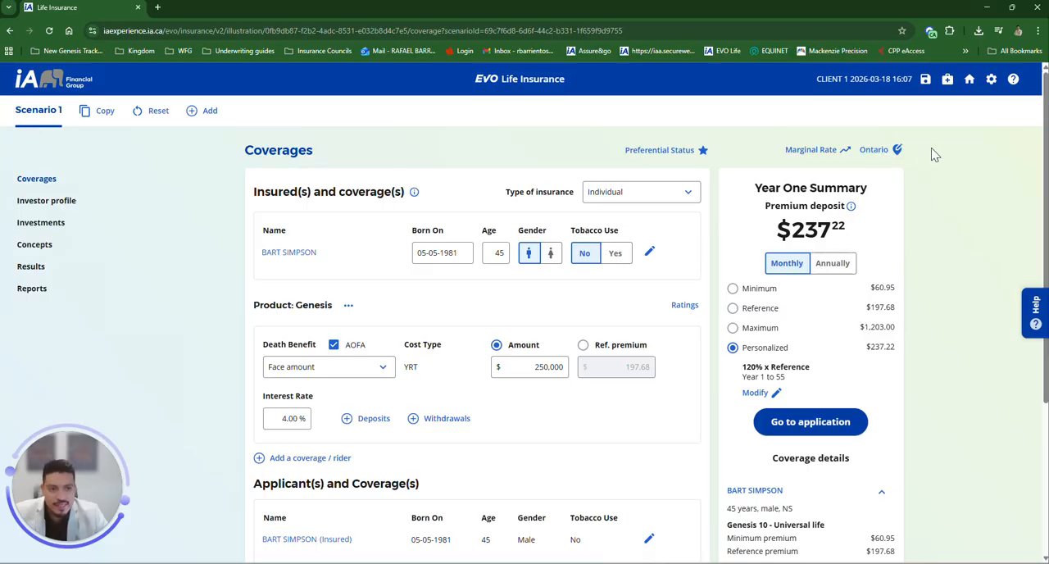
left_click(894, 152)
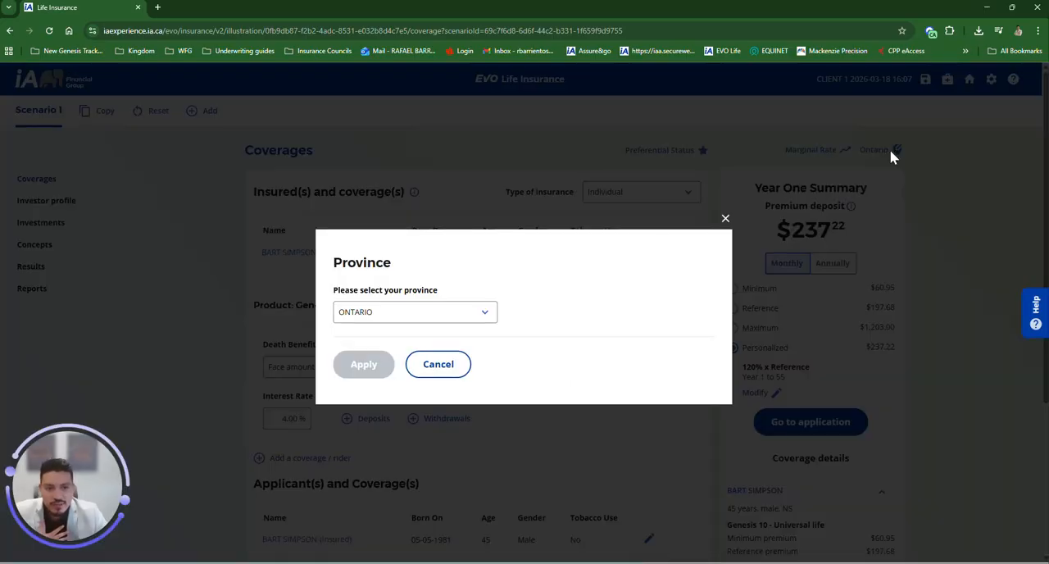
left_click(412, 315)
scroll(427, 373, "up", 2)
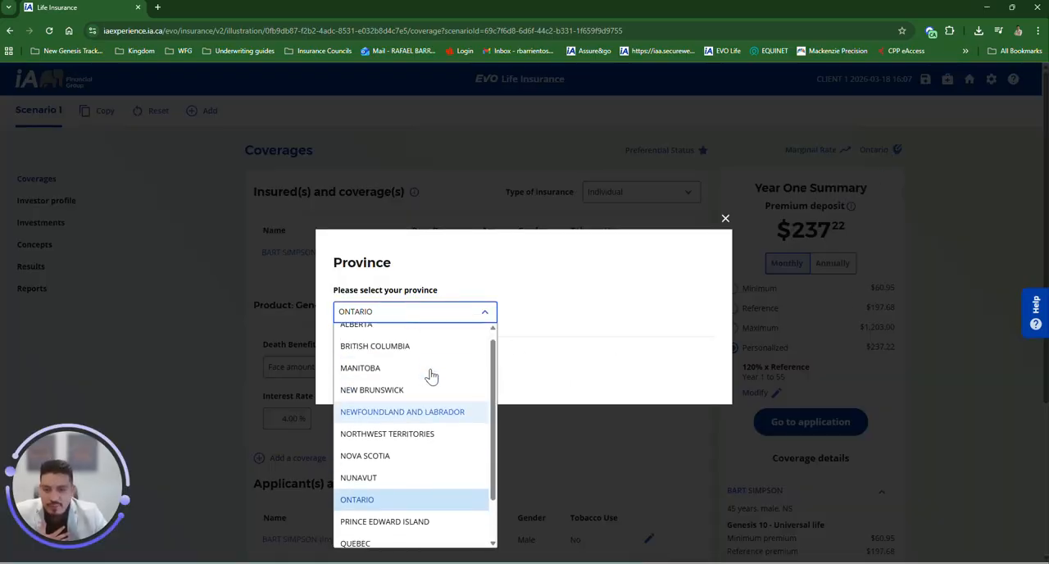
scroll(425, 443, "down", 1)
scroll(422, 419, "up", 1)
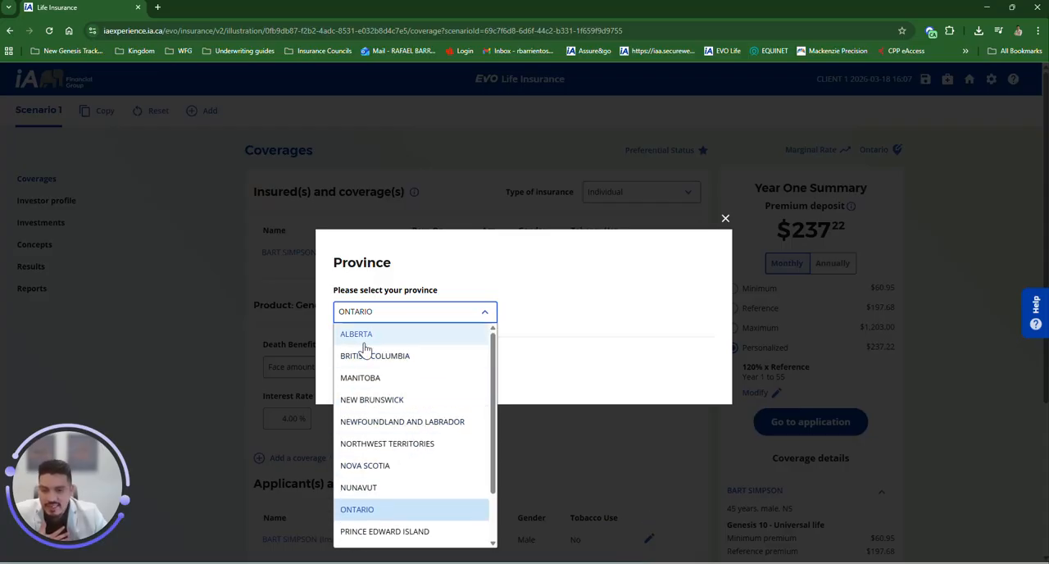
left_click(368, 338)
left_click(367, 365)
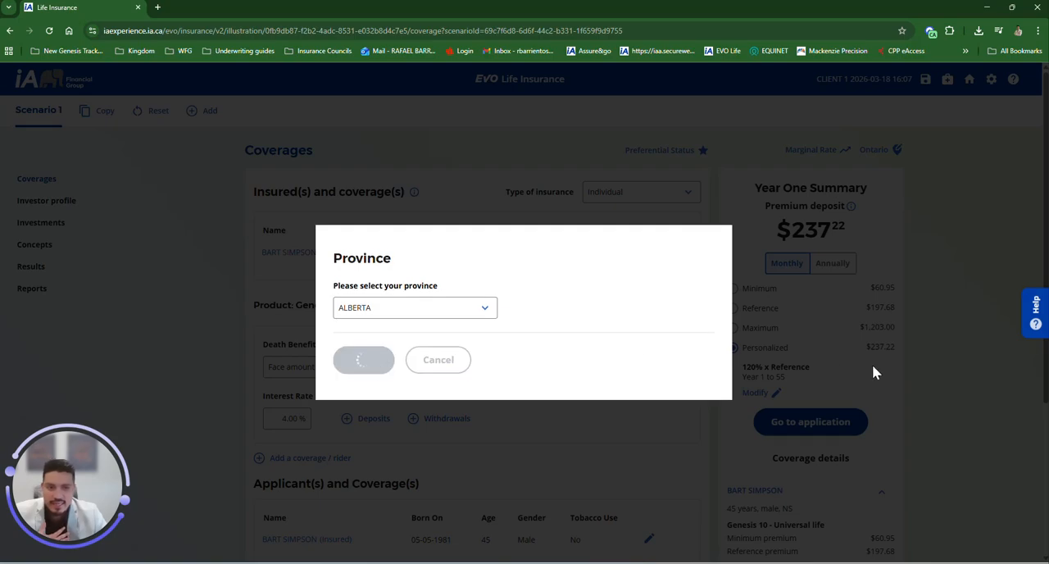
scroll(490, 396, "down", 1)
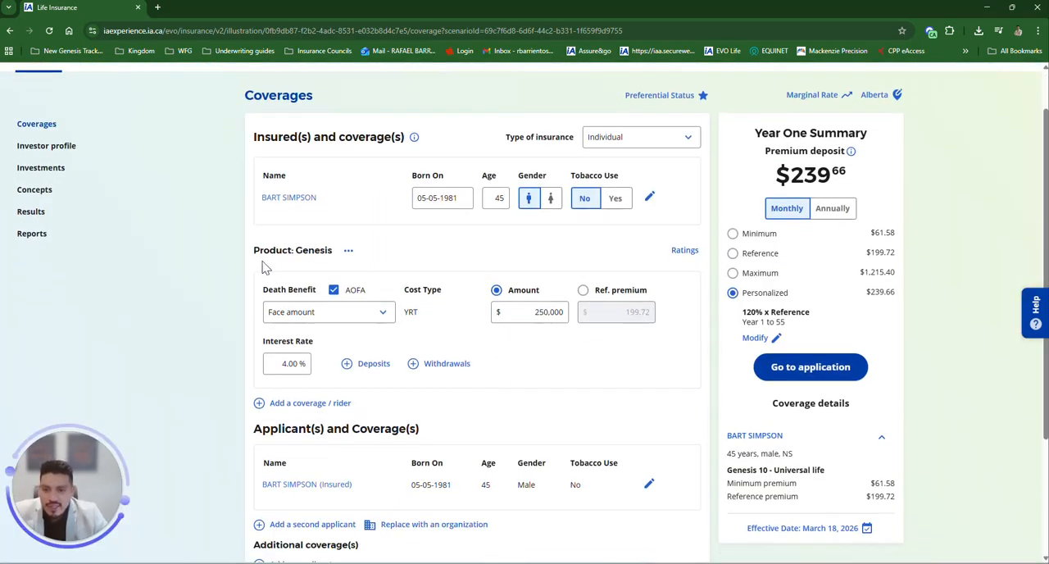
Step: Review the death benefit options and keep Face amount as the death benefit
left_click_drag(261, 292, 397, 292)
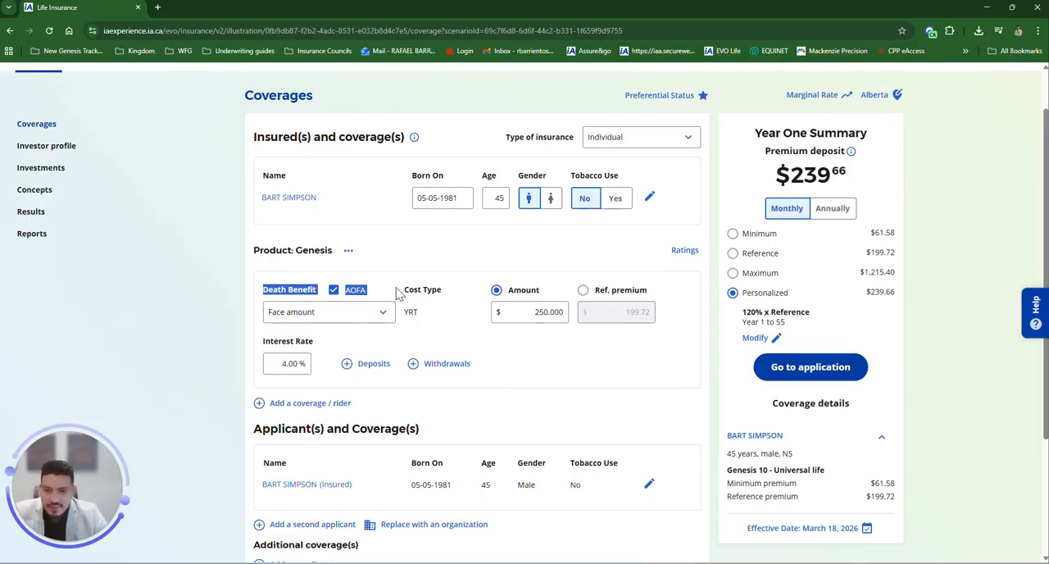
left_click(448, 328)
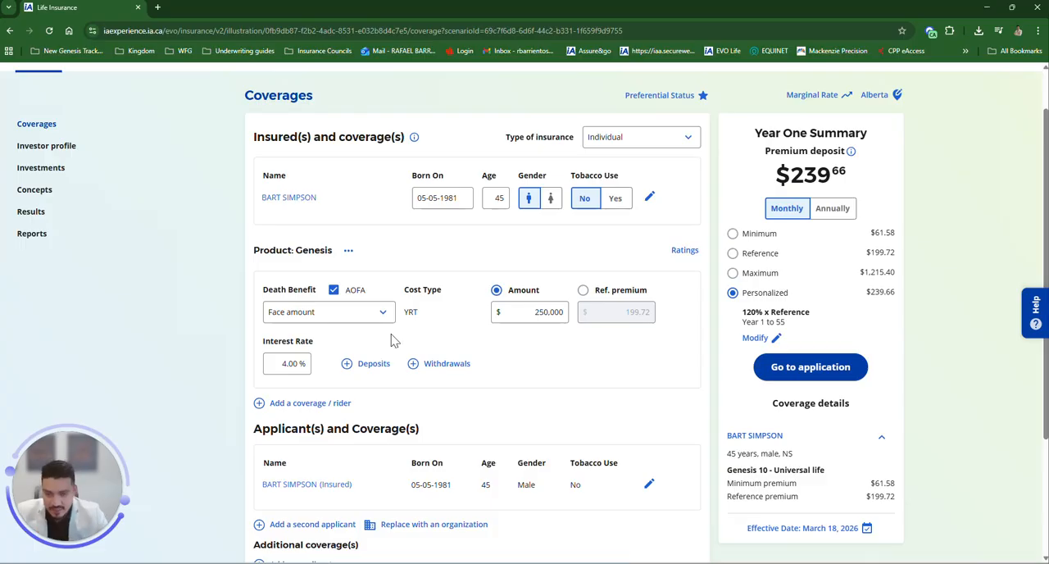
left_click(348, 313)
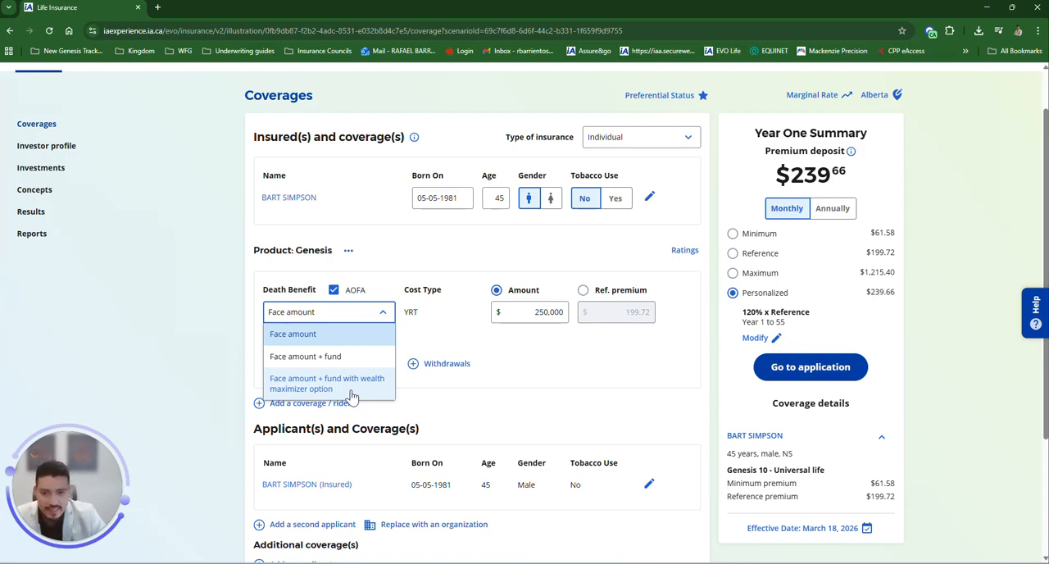
left_click(319, 341)
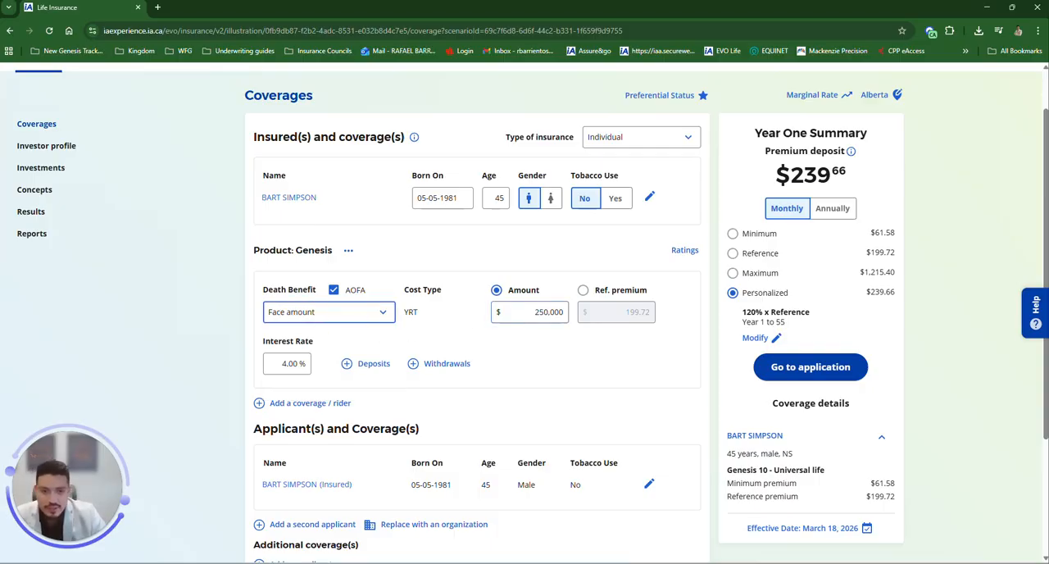
Step: Set the Genesis face amount to $100,000
left_click(542, 312)
type("100")
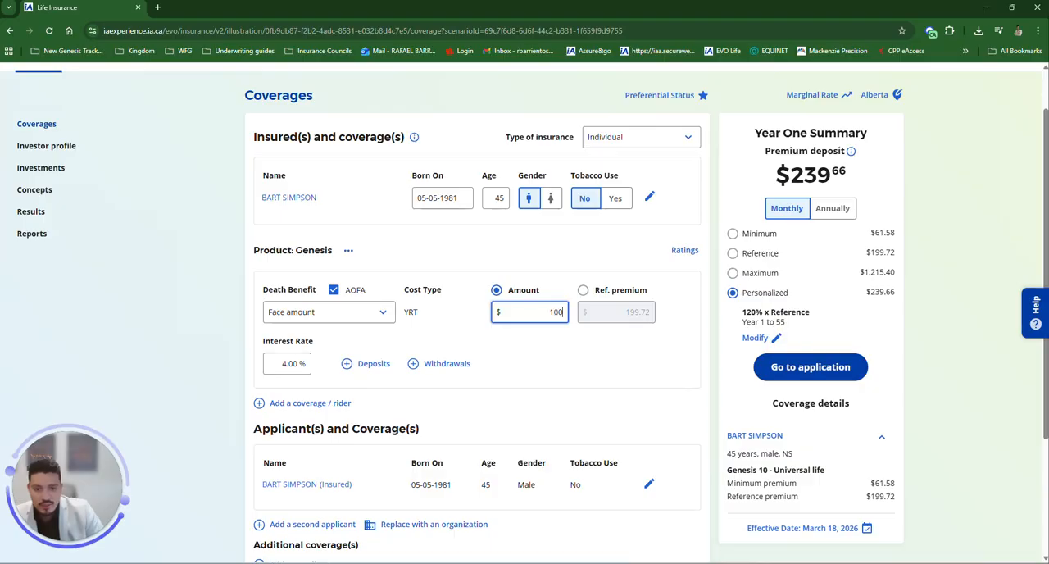
left_click(601, 393)
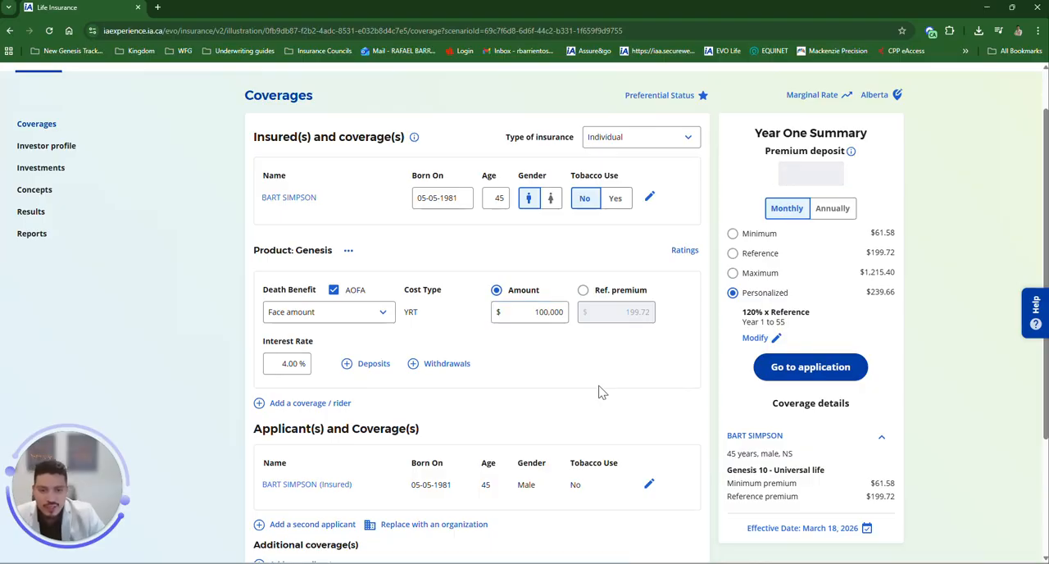
left_click(534, 312)
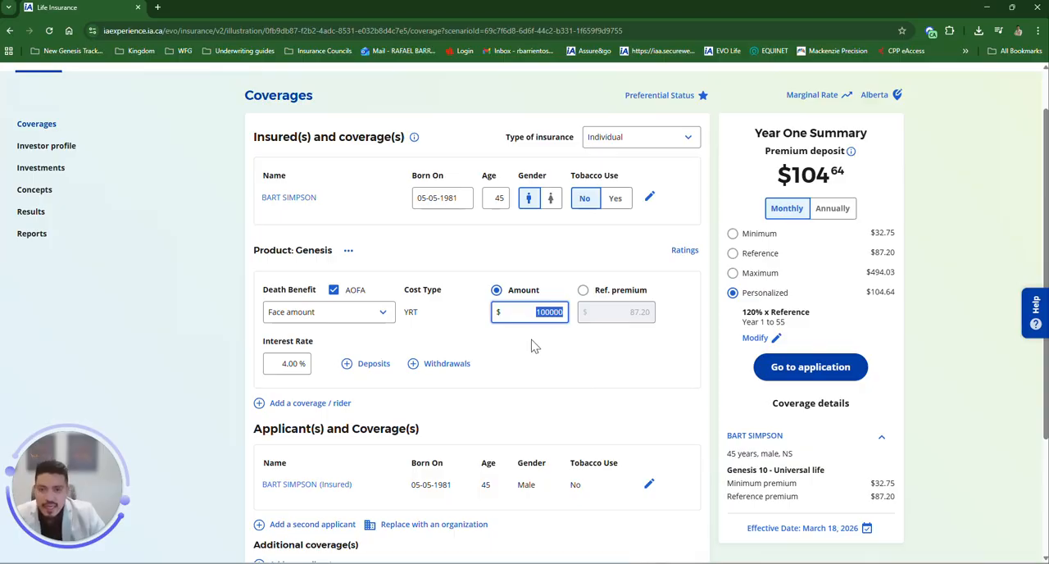
Step: Open the additional coverages and riders list and add a T20 term life coverage
scroll(532, 345, "down", 3)
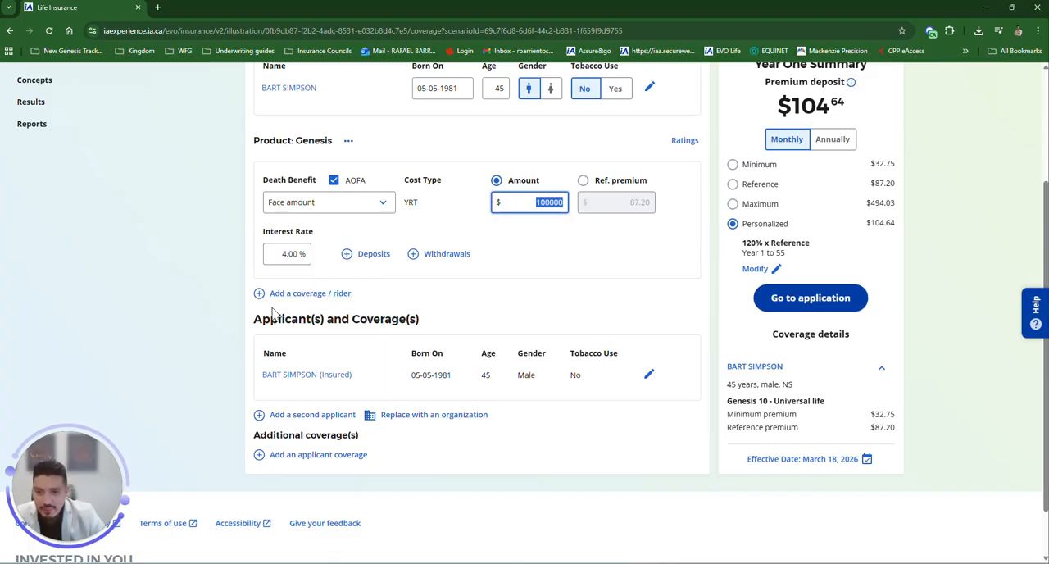
left_click(310, 295)
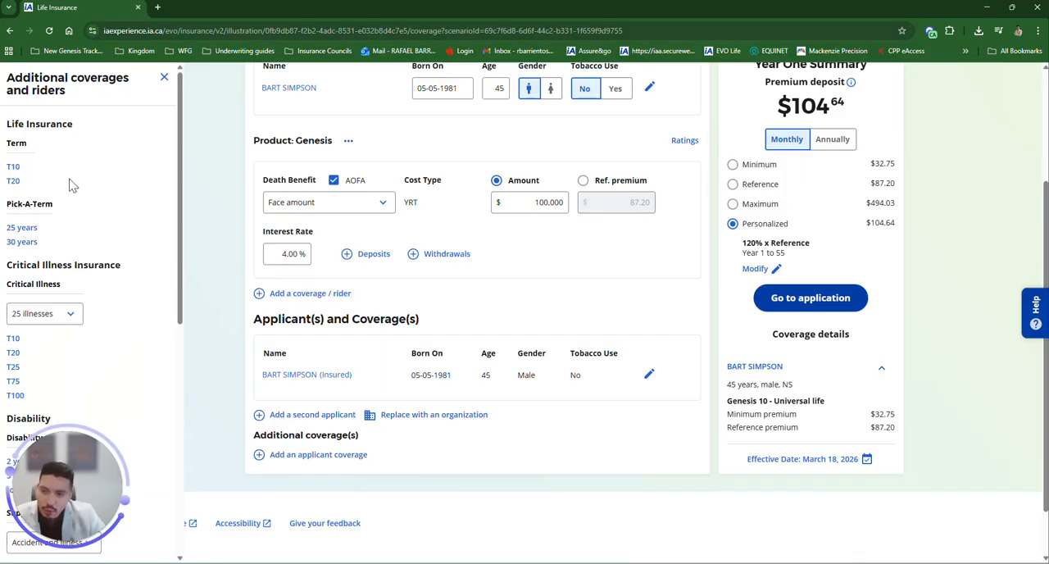
scroll(82, 235, "down", 5)
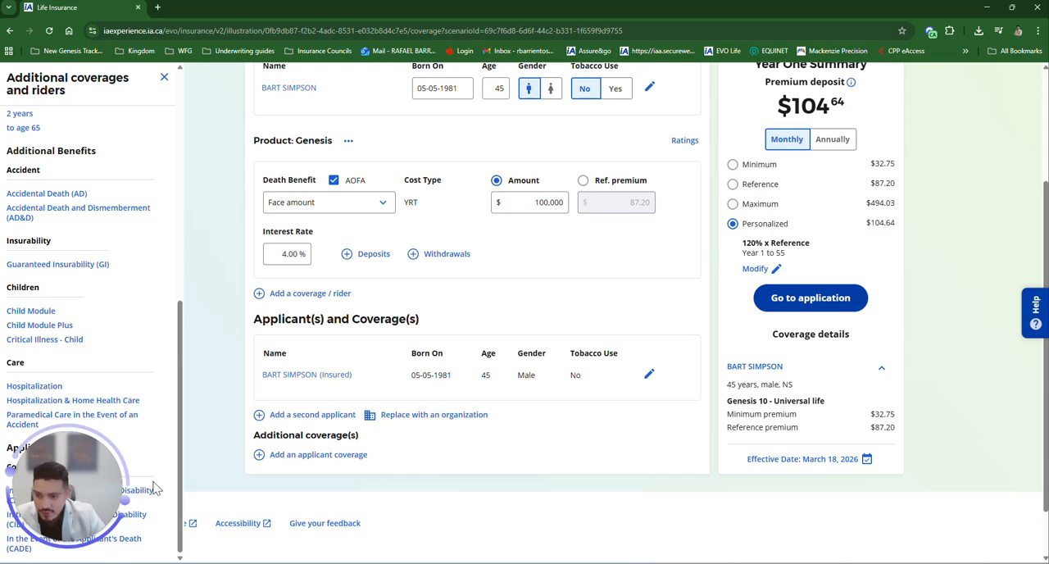
scroll(128, 317, "up", 3)
scroll(127, 317, "up", 2)
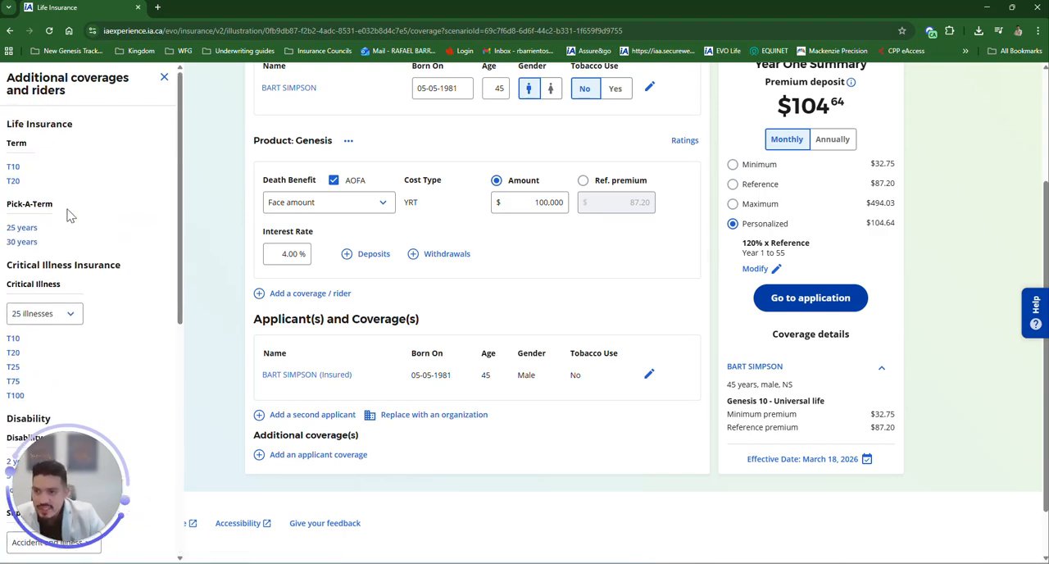
left_click(14, 182)
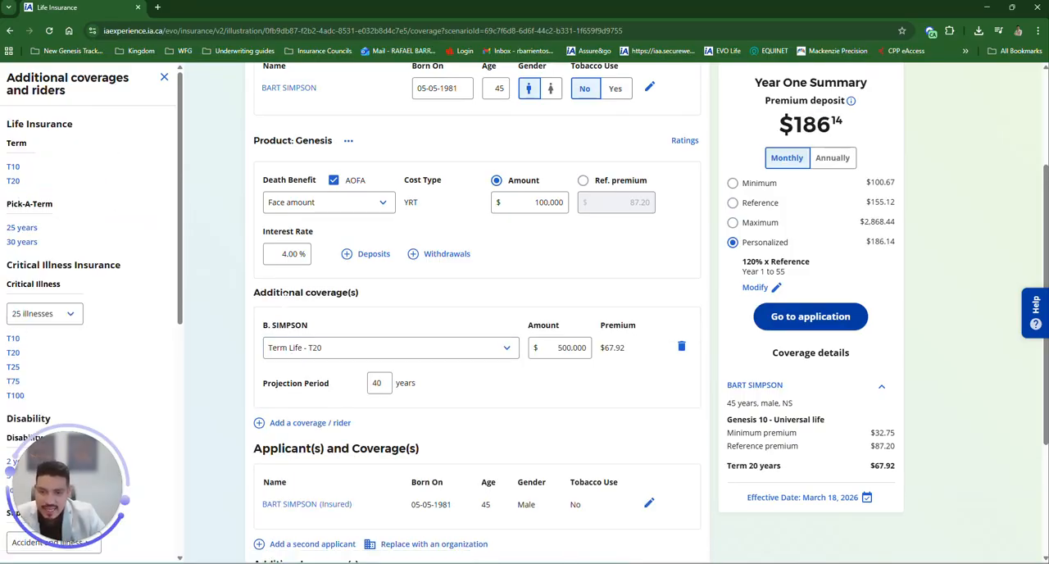
Step: Set the Term Life - T20 coverage amount to $400,000
left_click(586, 348)
double_click(584, 347)
type("400,000")
left_click(599, 383)
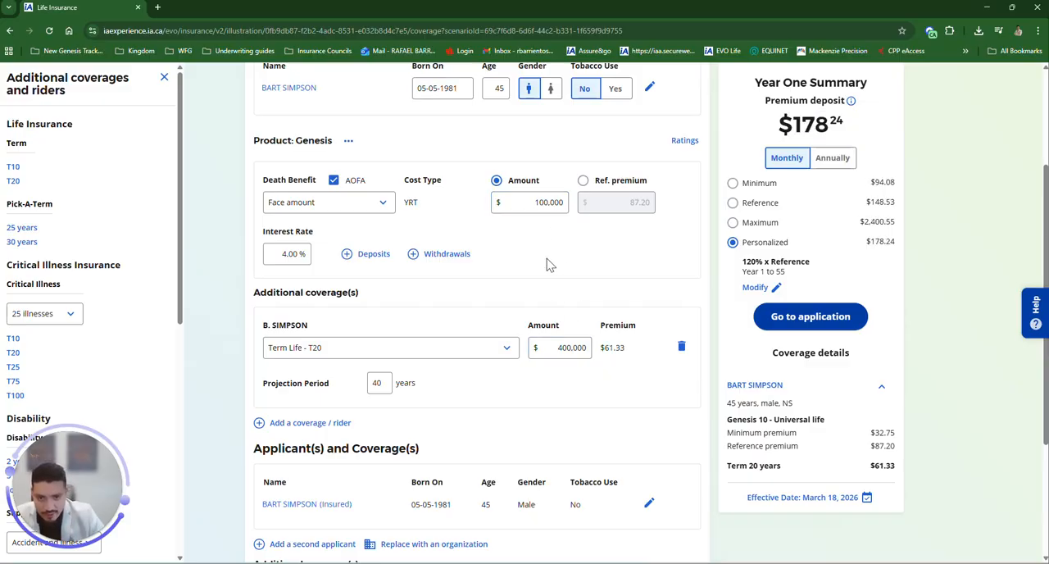
Step: Set the term life rider's projection period to 20 years
left_click(565, 203)
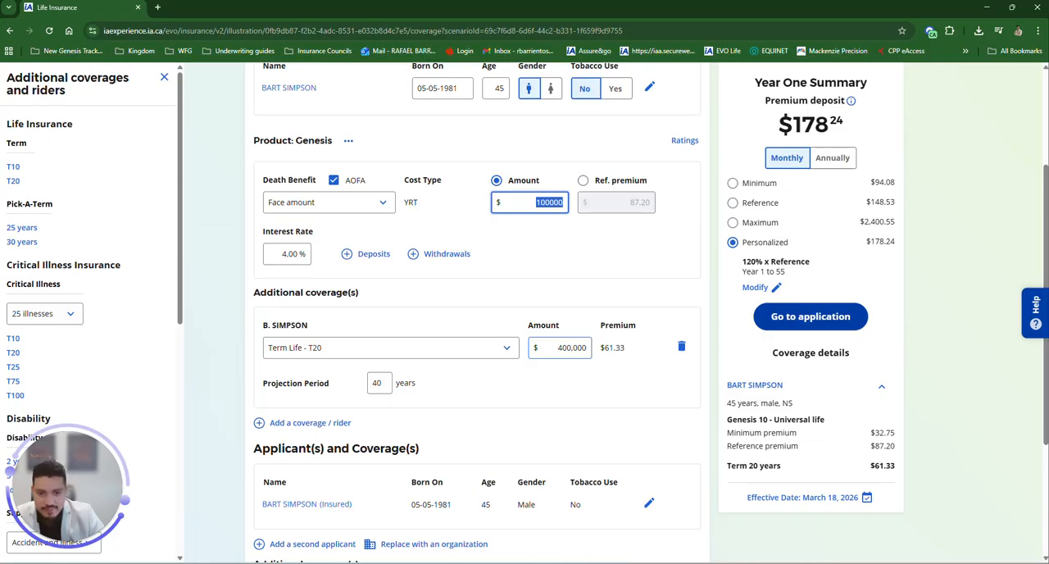
left_click(572, 349)
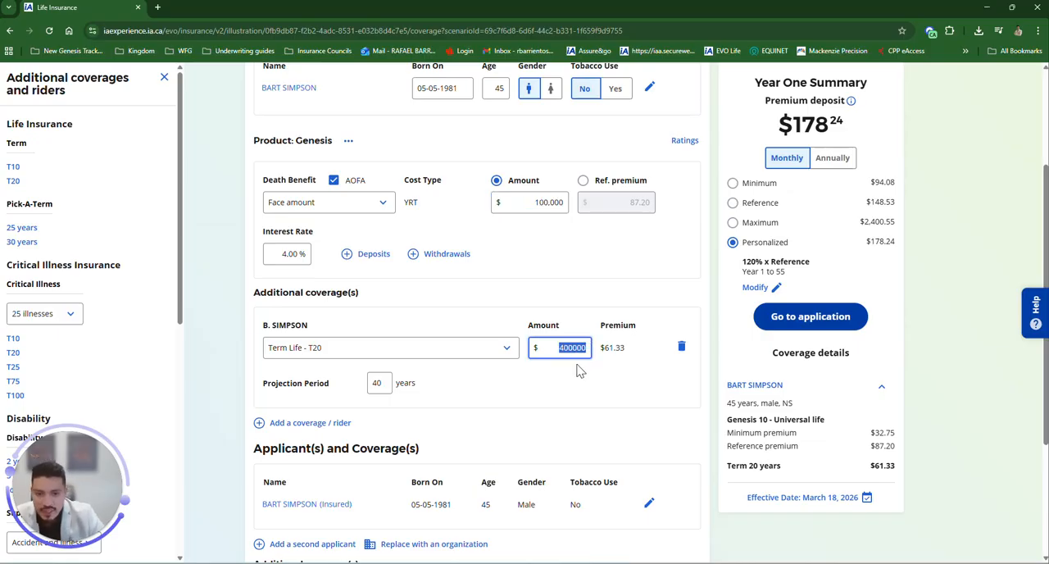
left_click_drag(262, 383, 332, 383)
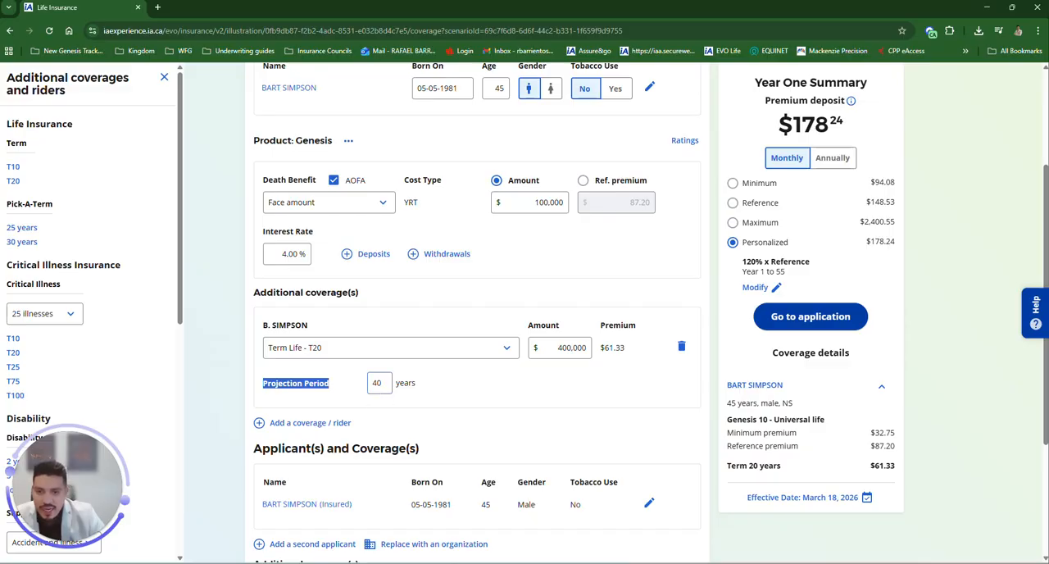
left_click(378, 383)
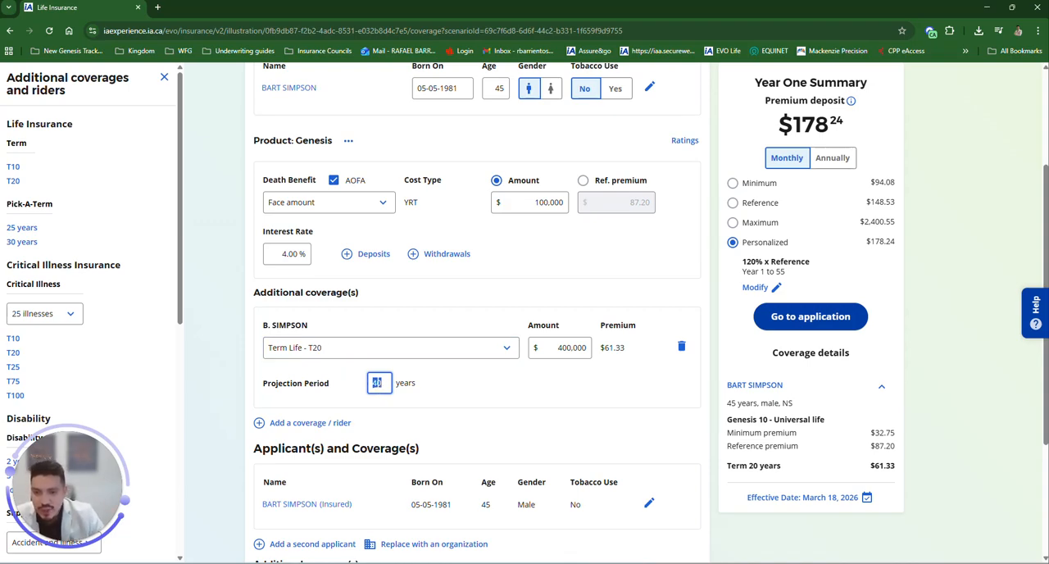
type("20")
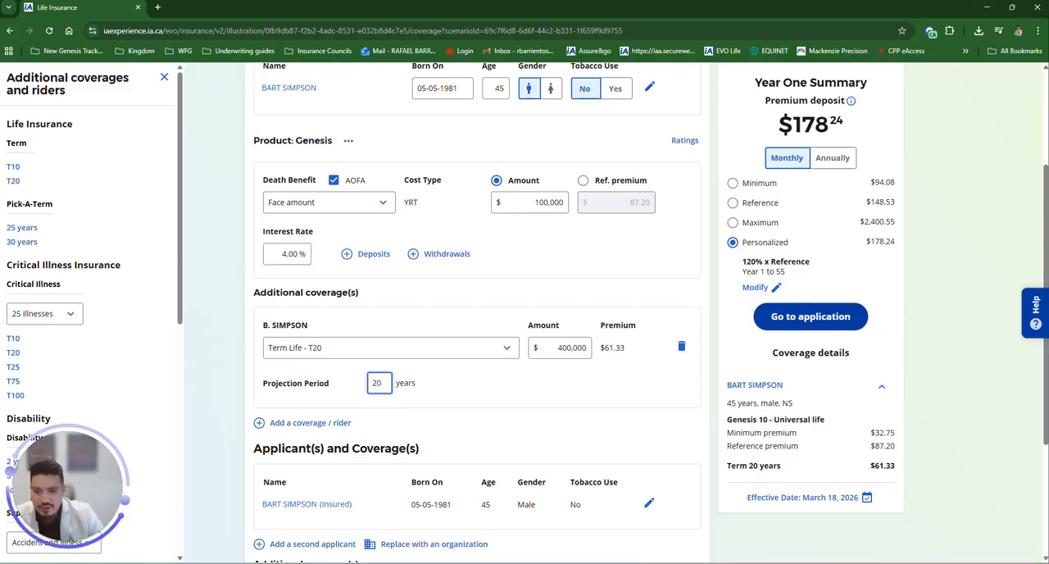
left_click(423, 397)
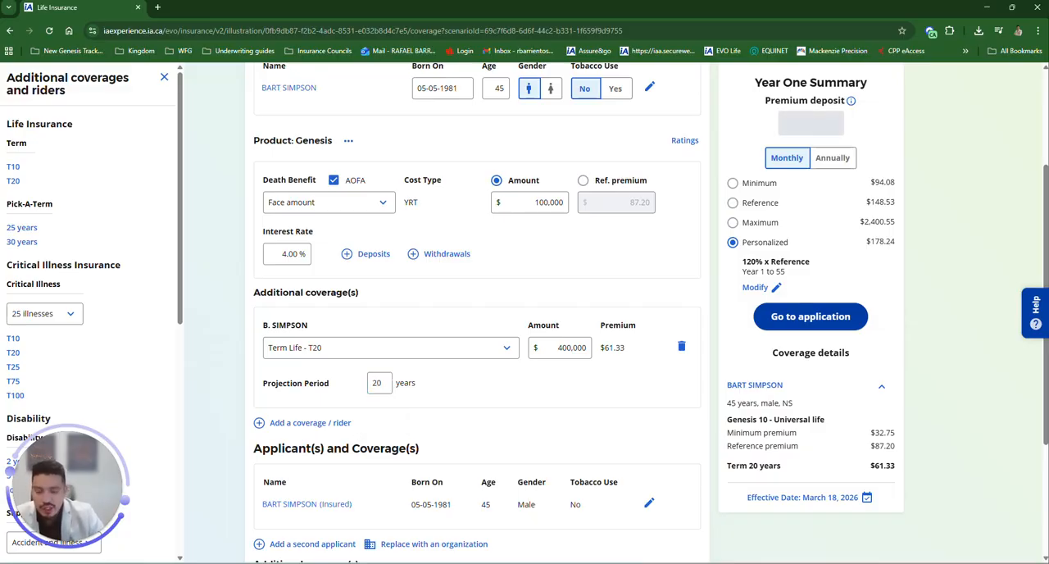
left_click(377, 383)
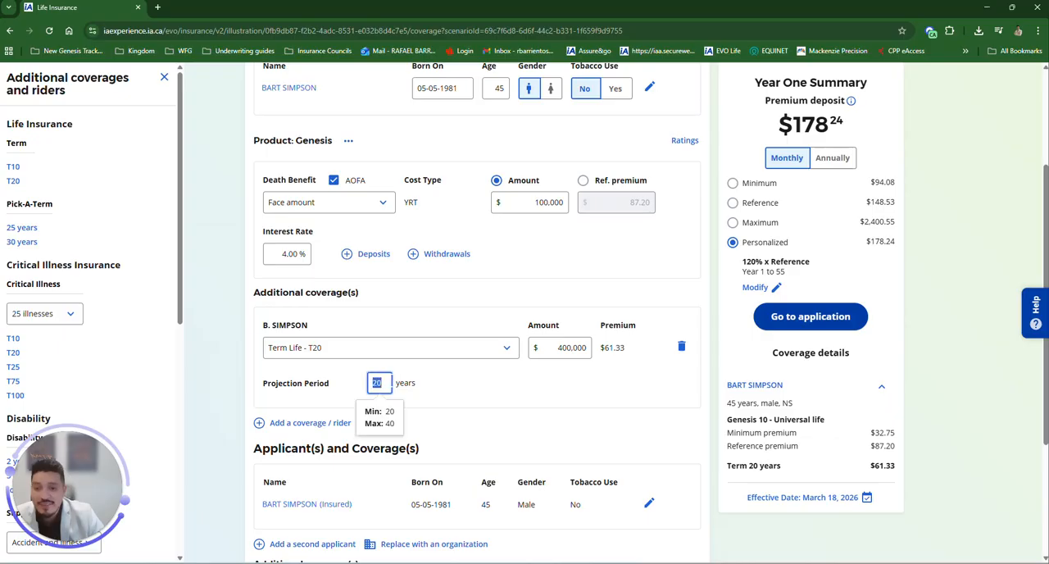
left_click(411, 383)
left_click(374, 383)
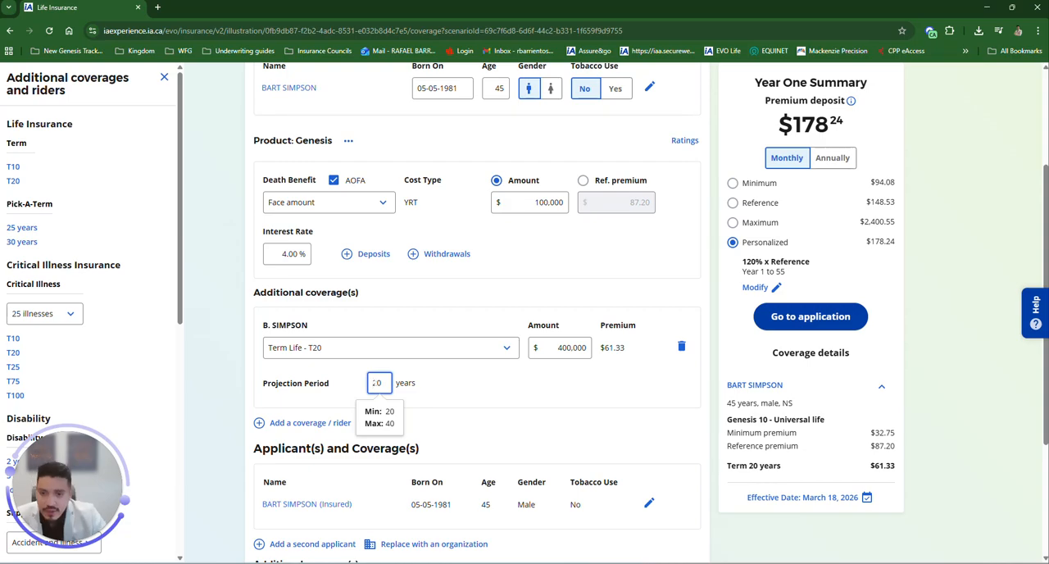
left_click_drag(378, 383, 366, 389)
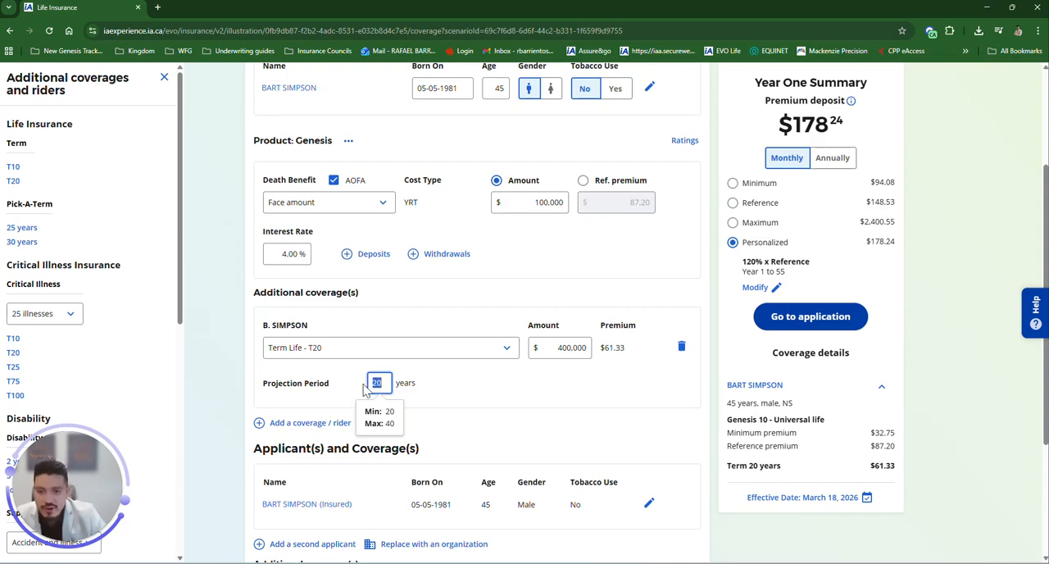
left_click(502, 391)
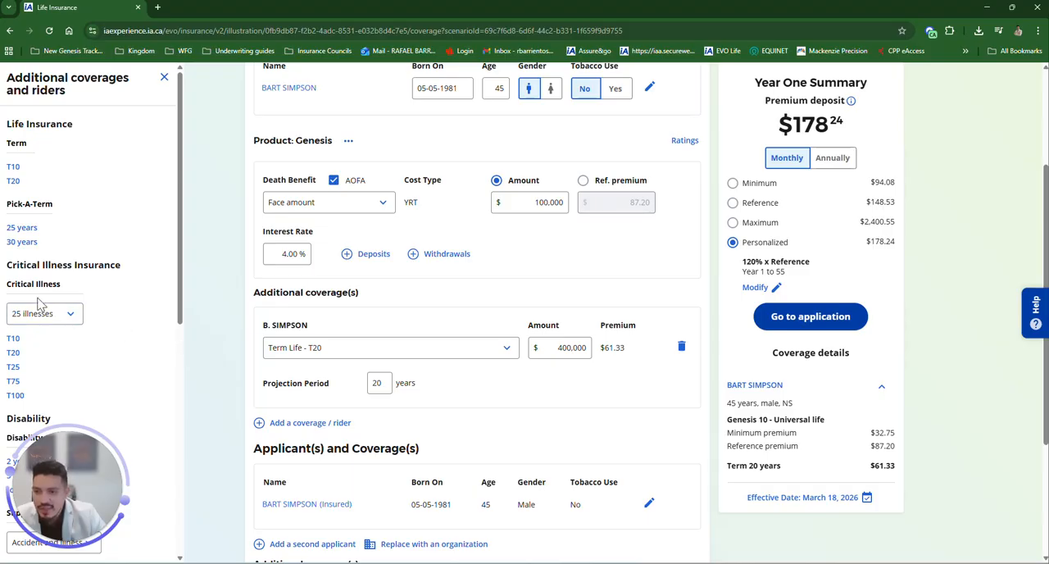
Step: Add a 25-illness Critical Illness T20 coverage with an amount of $50,000
left_click(11, 354)
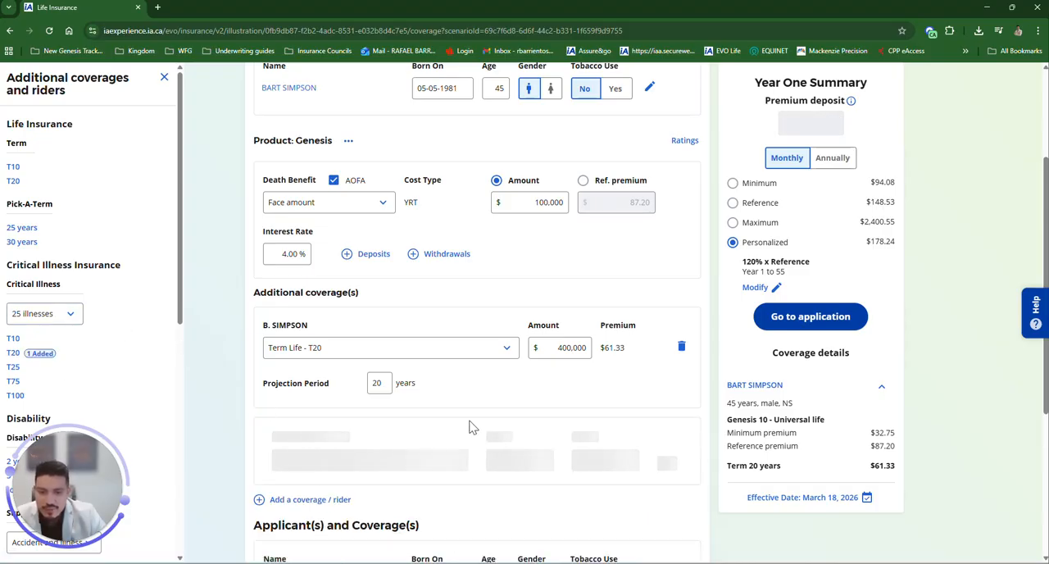
scroll(472, 427, "down", 1)
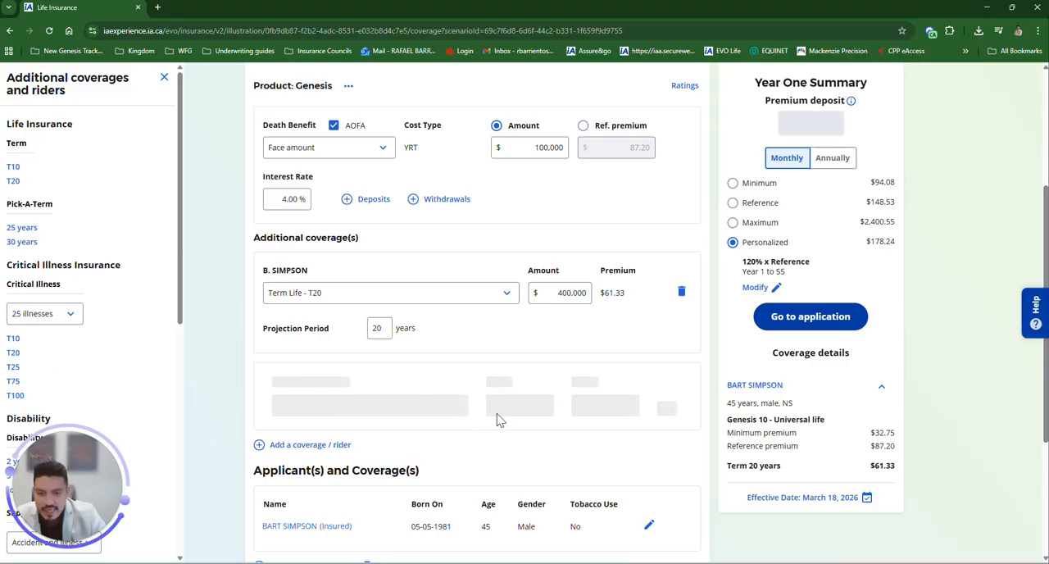
double_click(564, 404)
type("50000")
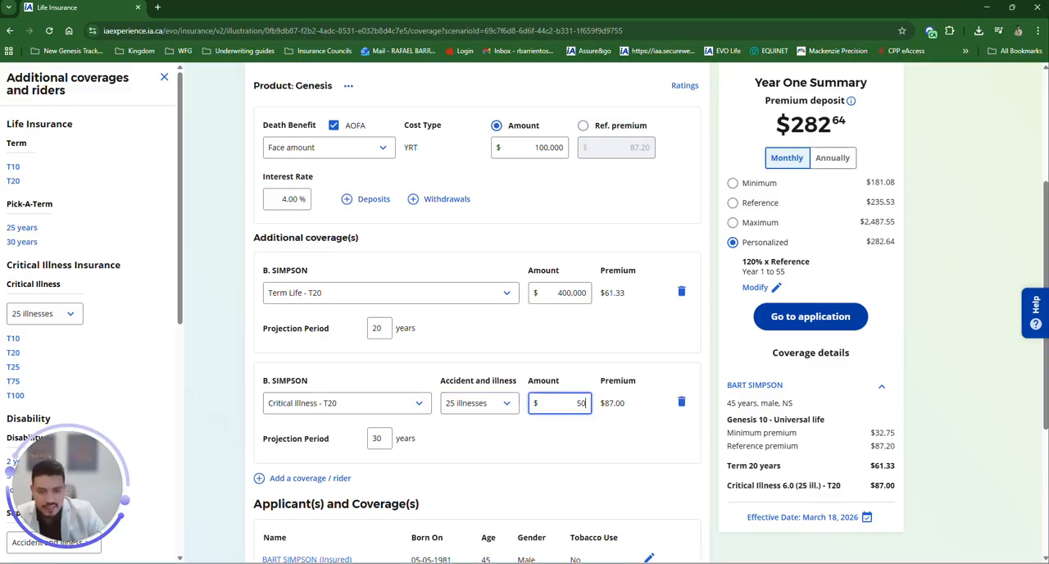
left_click(571, 443)
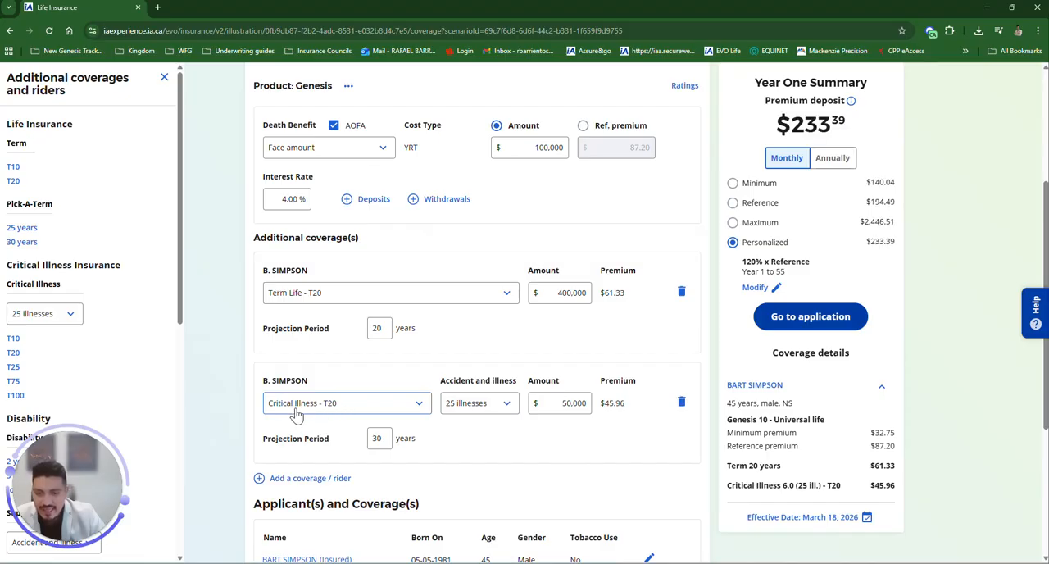
Step: Set the critical illness rider's projection period to 20 years
double_click(377, 438)
type("20")
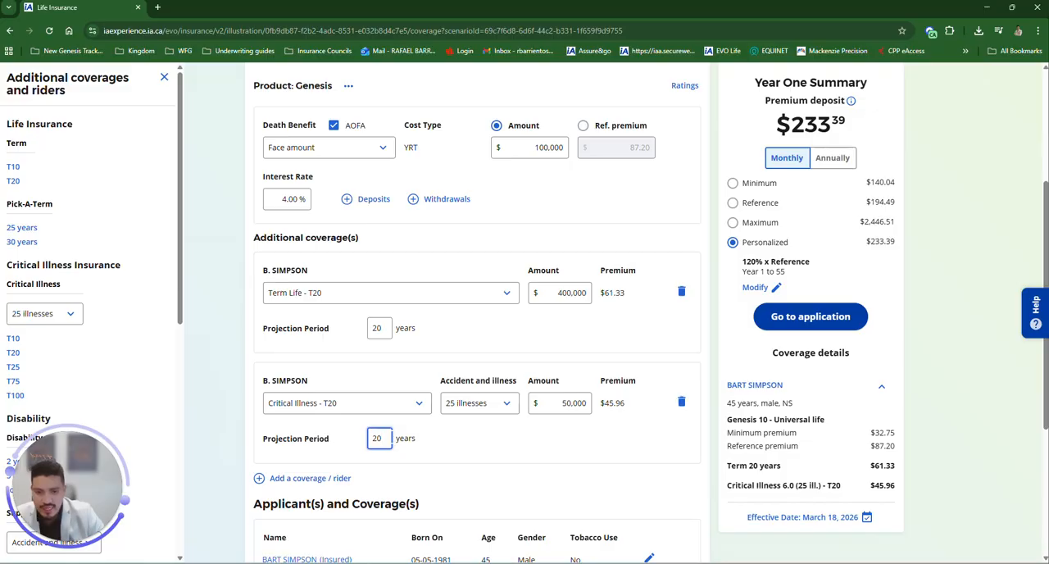
left_click(482, 457)
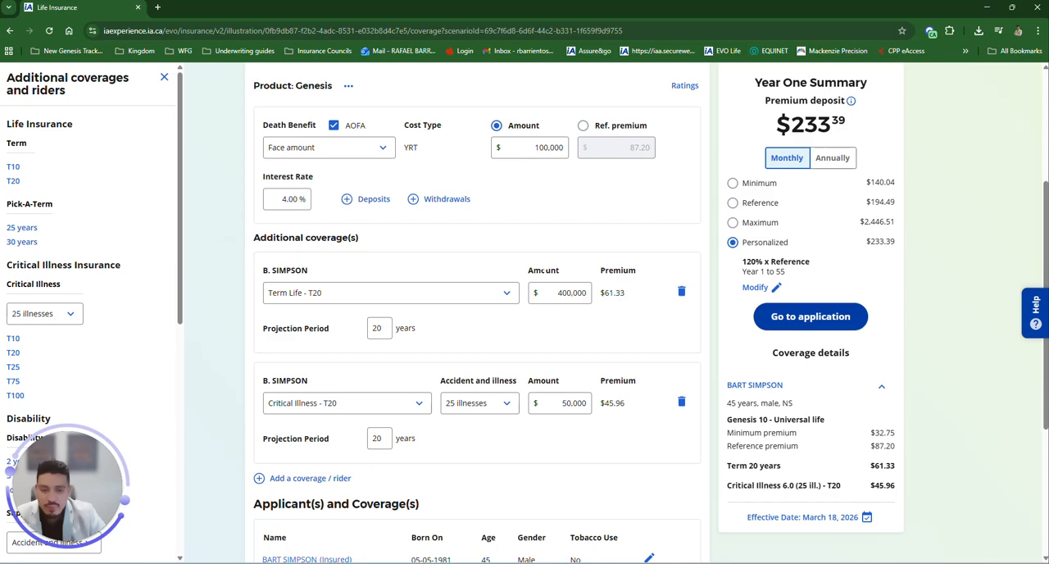
Step: Examine the Genesis interest rate field and its allowed minimum and maximum
scroll(548, 278, "up", 1)
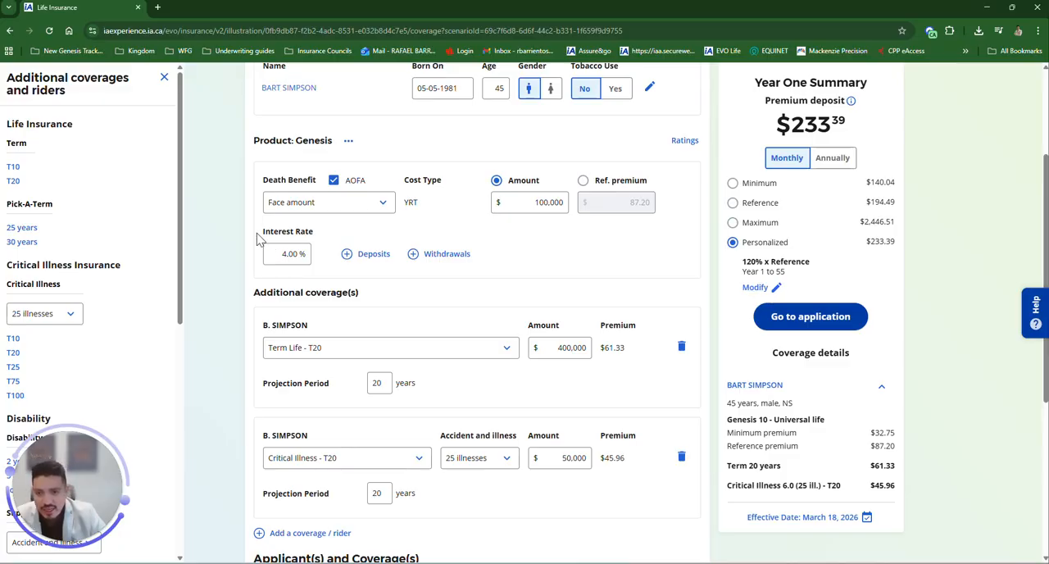
left_click_drag(267, 232, 318, 237)
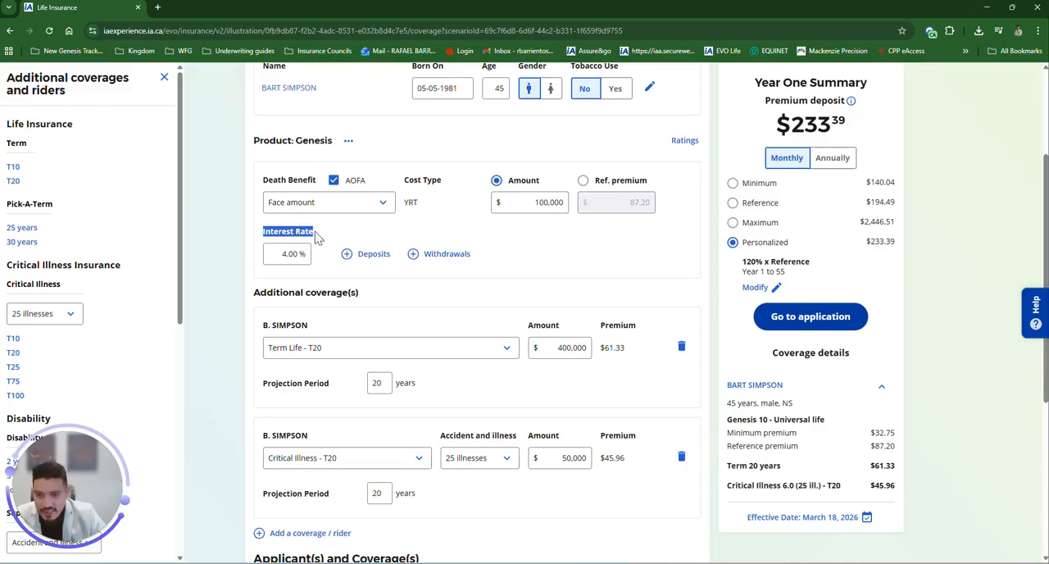
left_click(297, 255)
double_click(297, 256)
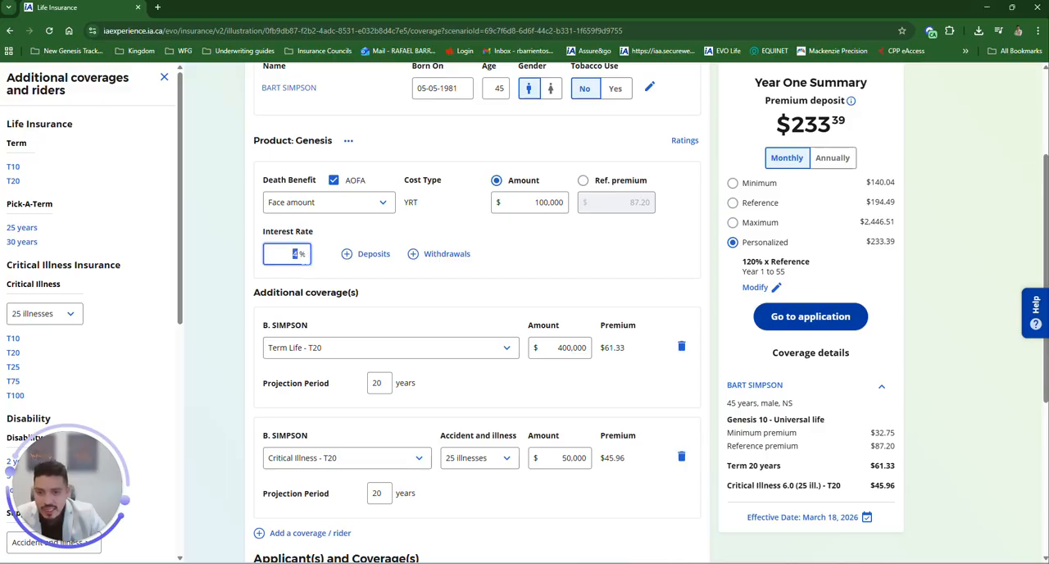
left_click(293, 255)
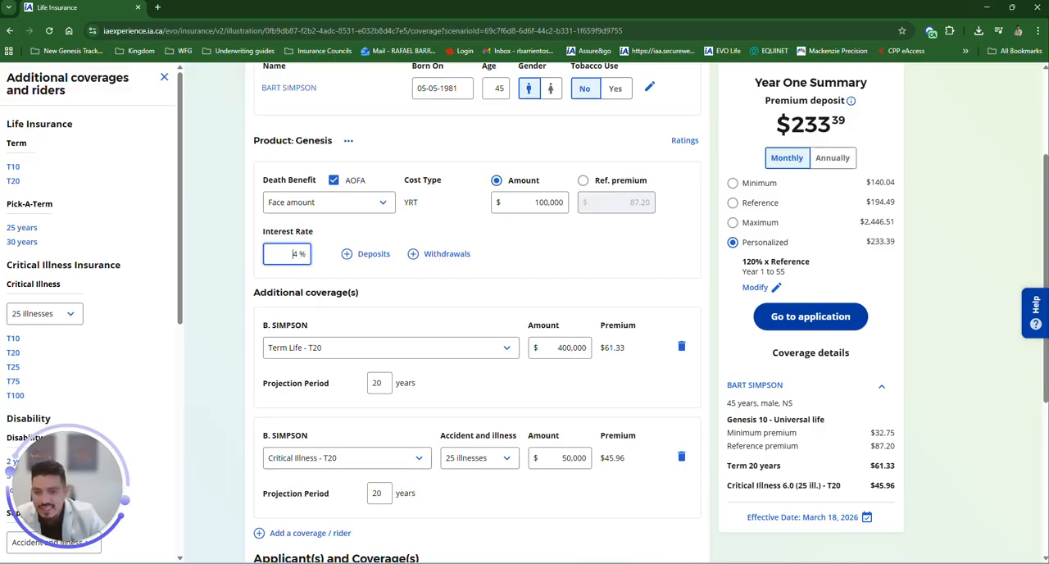
double_click(295, 254)
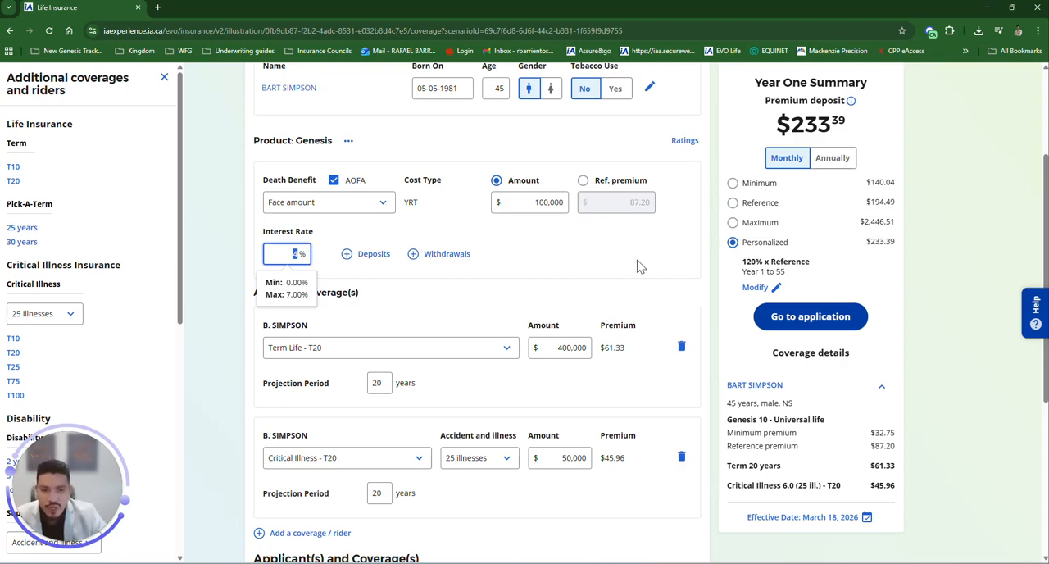
left_click(319, 243)
left_click(299, 254)
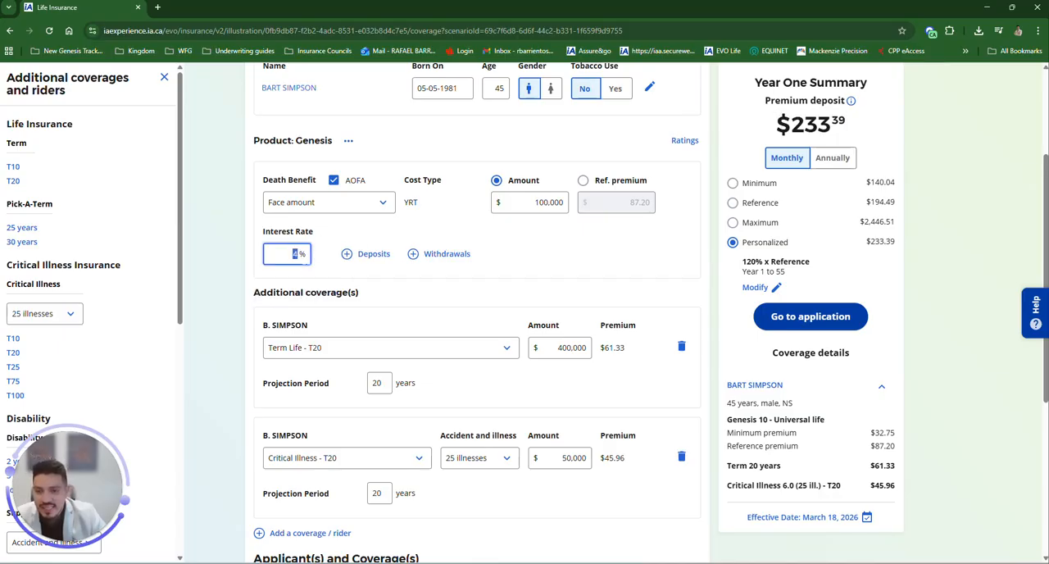
left_click(524, 262)
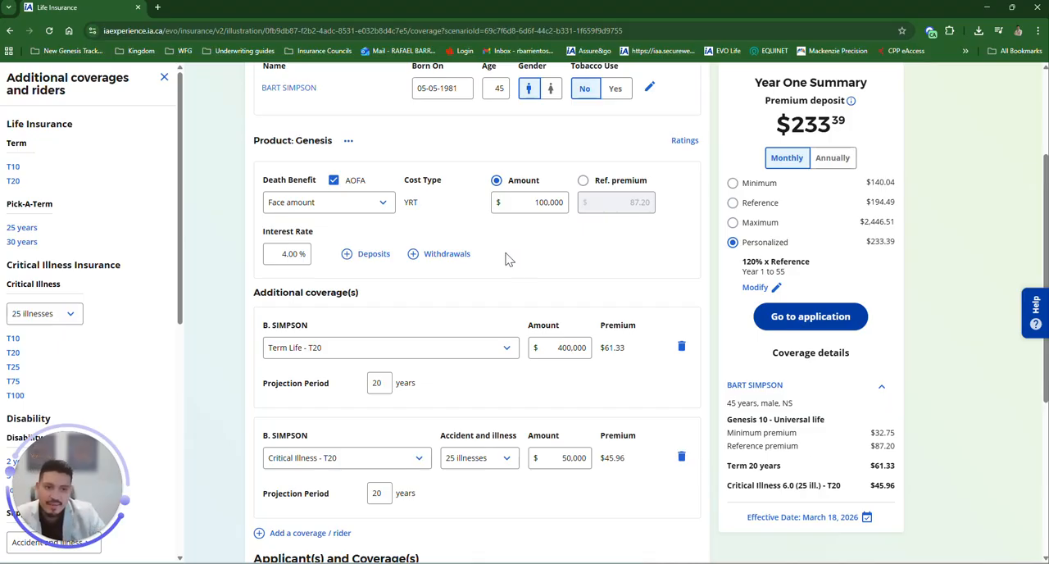
left_click(296, 254)
double_click(295, 254)
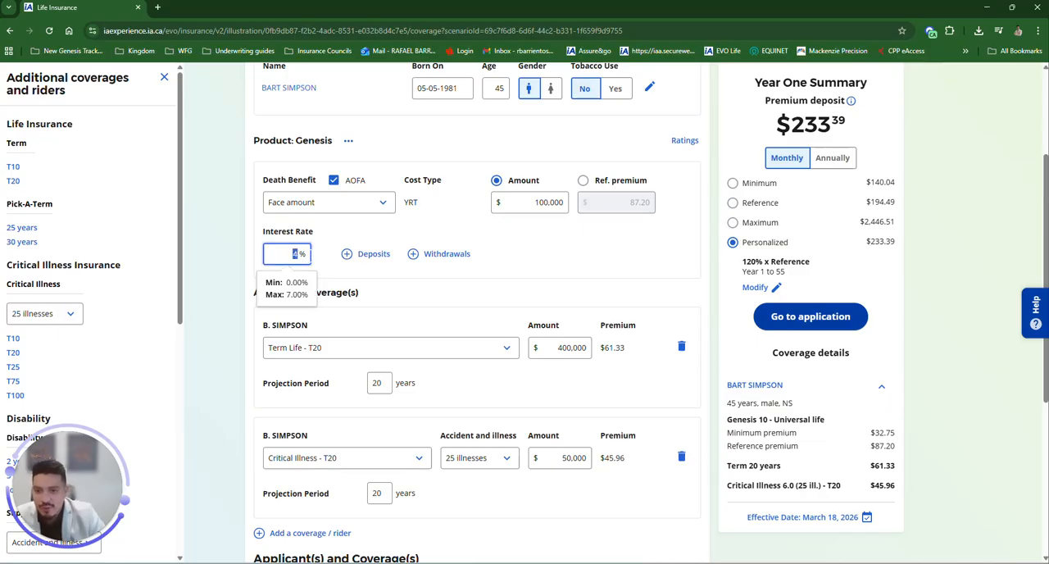
left_click(588, 266)
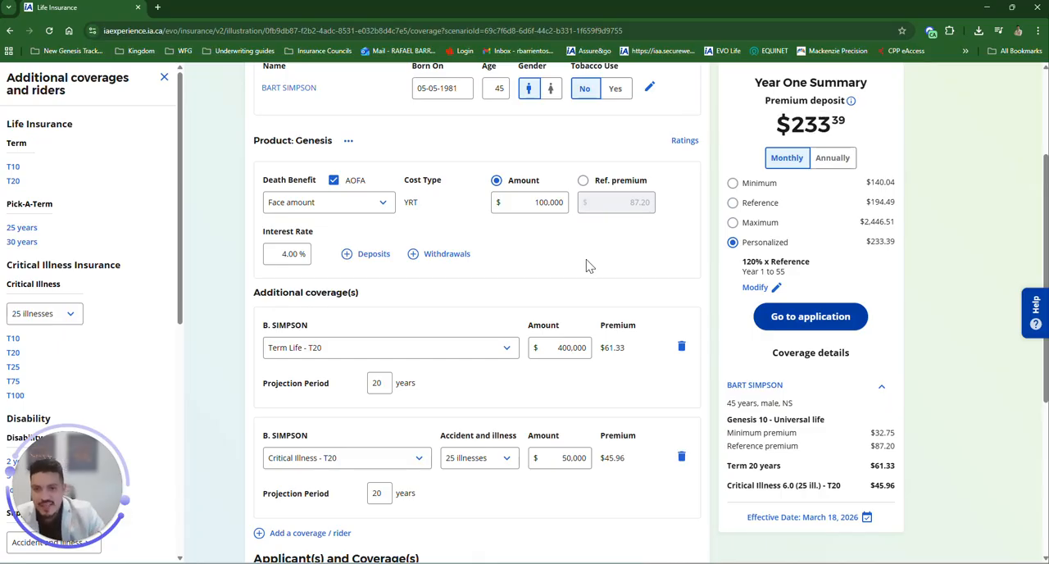
left_click(291, 253)
left_click(684, 280)
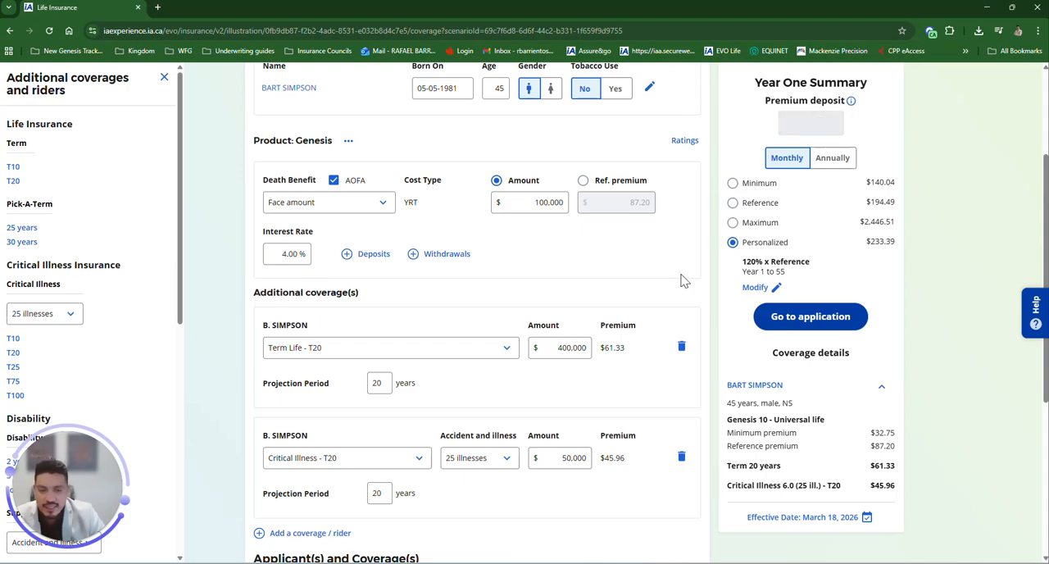
Step: Customize the premium deposits as Quick payment for years 1 to 20 and calculate the amount
left_click(763, 292)
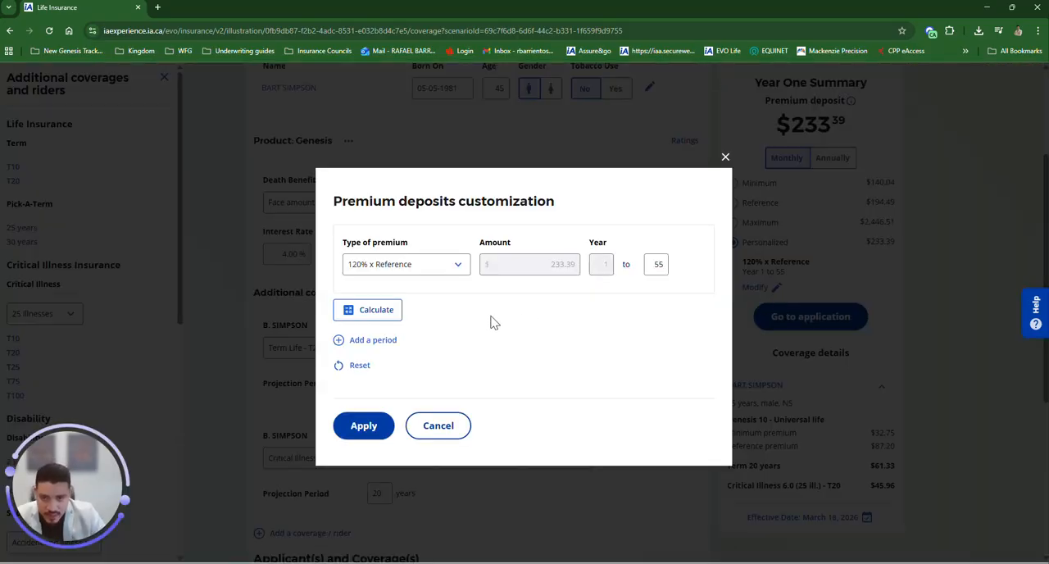
left_click(411, 274)
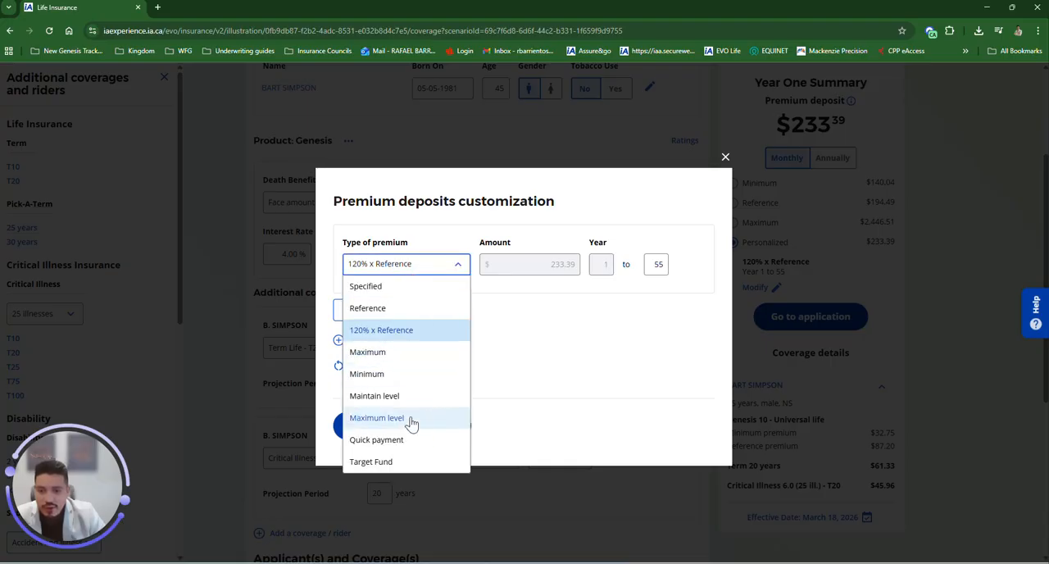
left_click(417, 440)
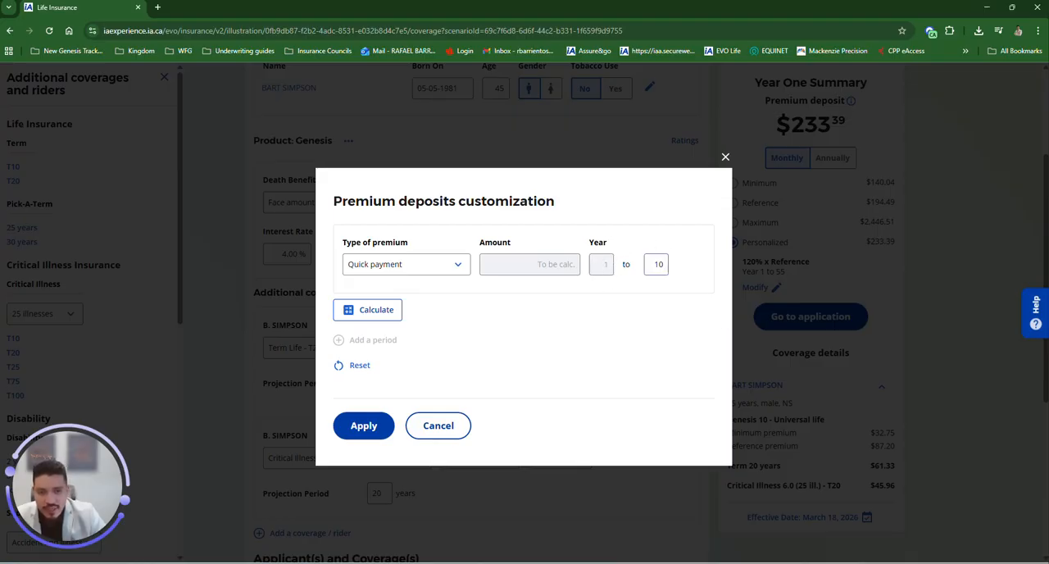
double_click(658, 264)
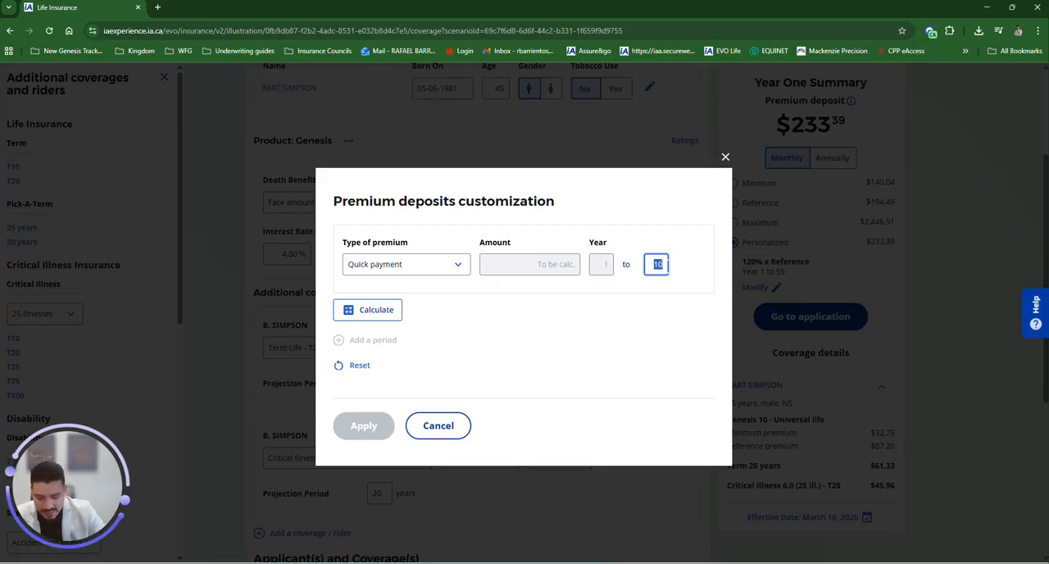
type("20")
left_click(688, 326)
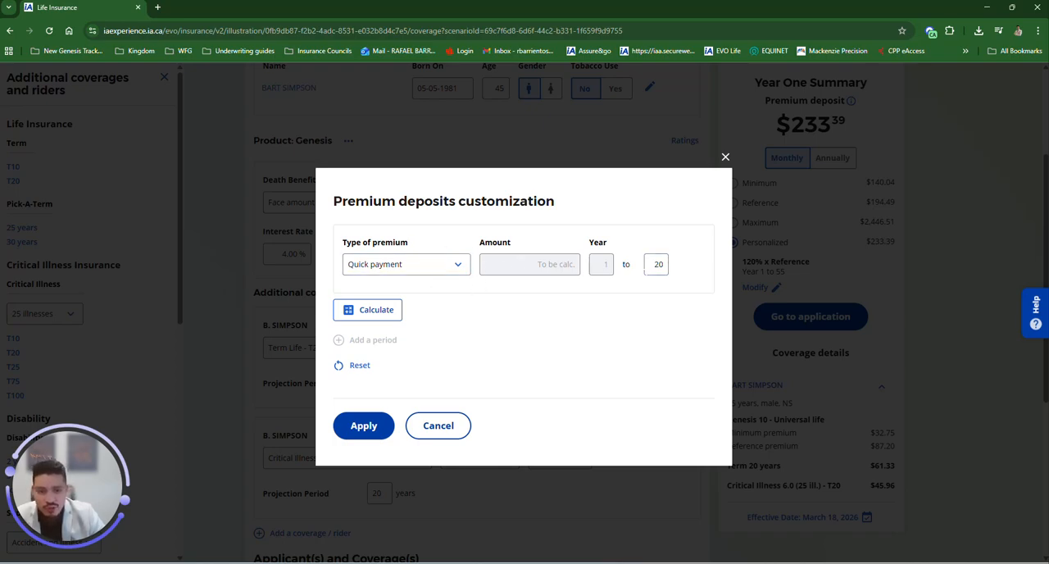
left_click(379, 312)
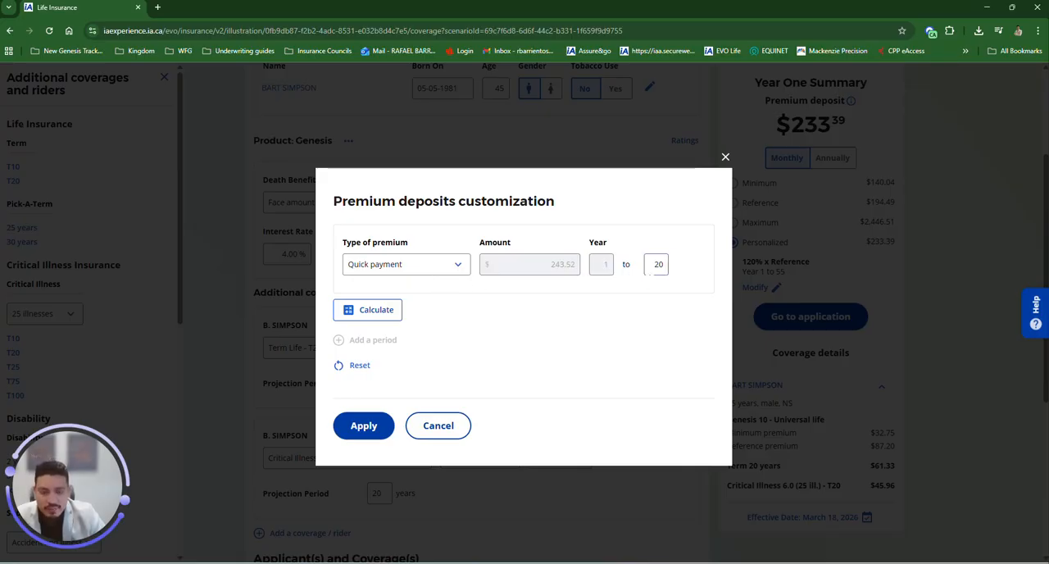
Step: Change the premium deposit to a Specified $250 for years 1 to 20 and apply it
double_click(659, 264)
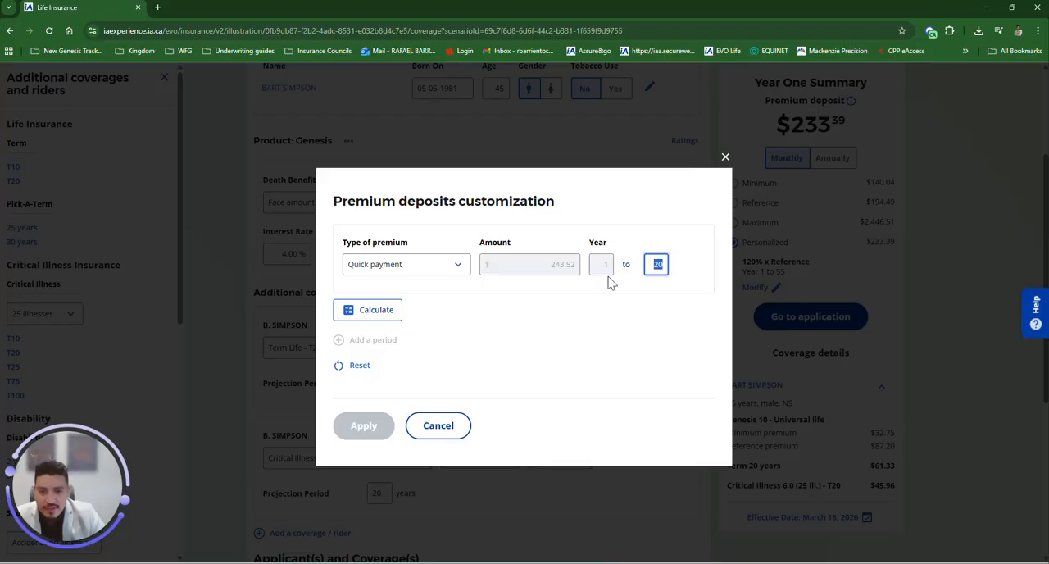
left_click_drag(550, 266, 583, 271)
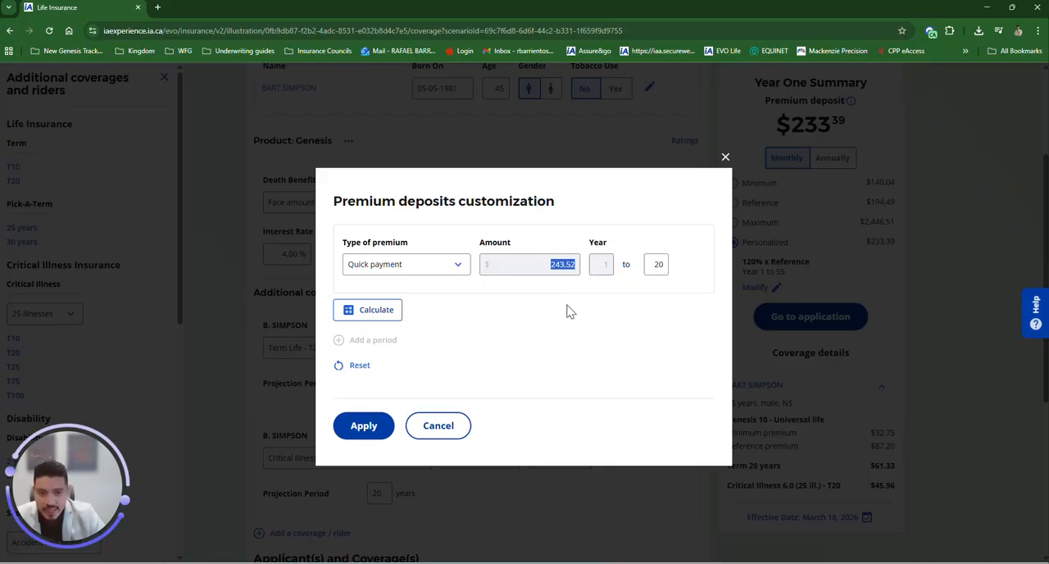
left_click(425, 275)
left_click(427, 287)
left_click(566, 264)
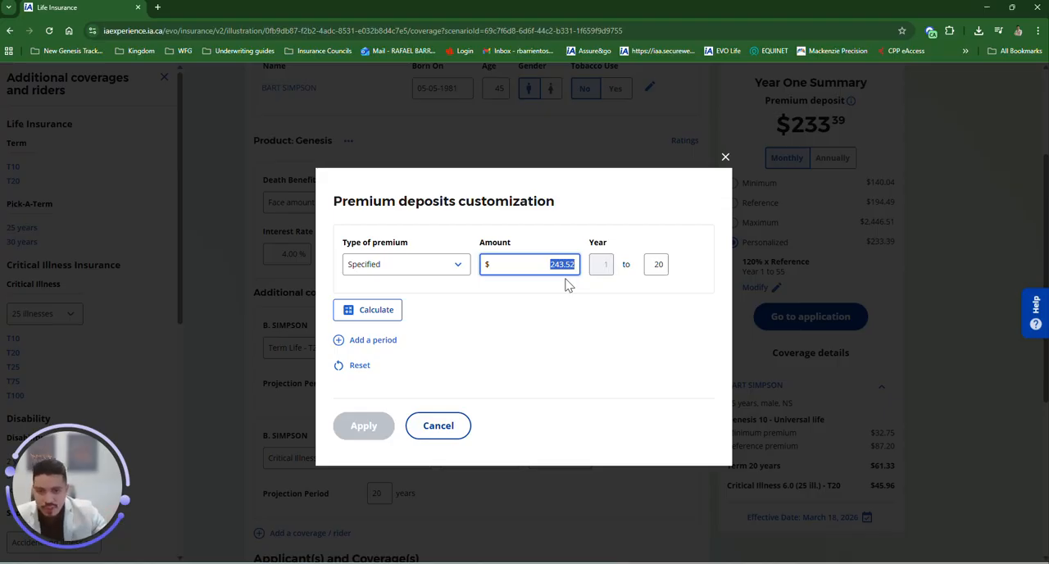
type("245")
left_click(603, 311)
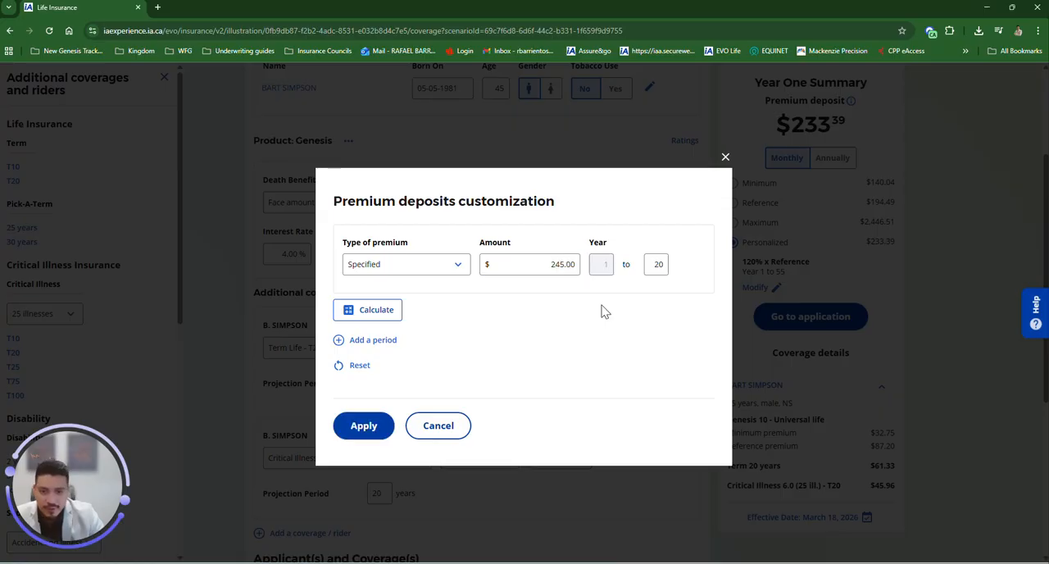
left_click(568, 264)
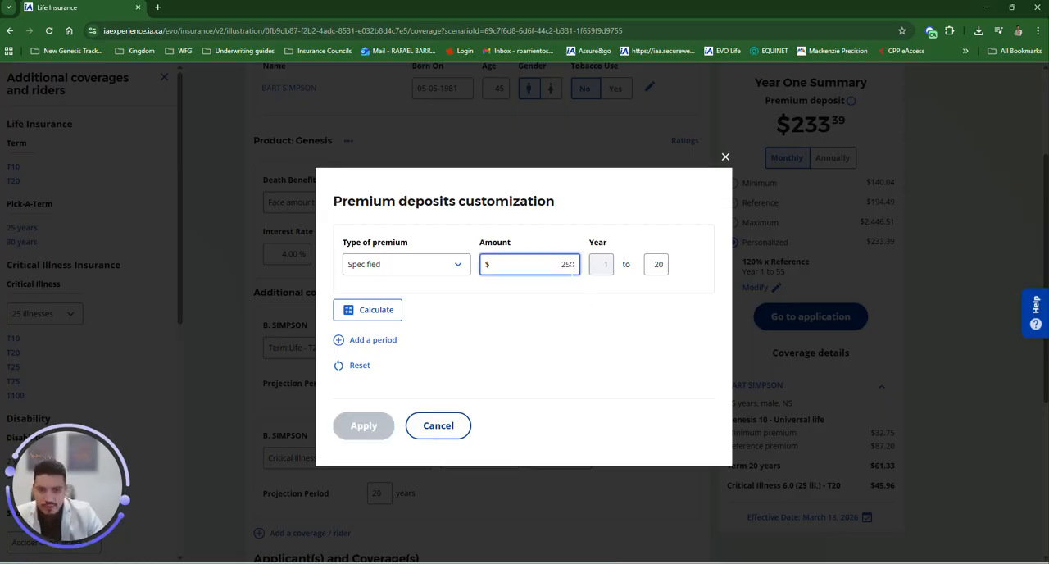
left_click(669, 316)
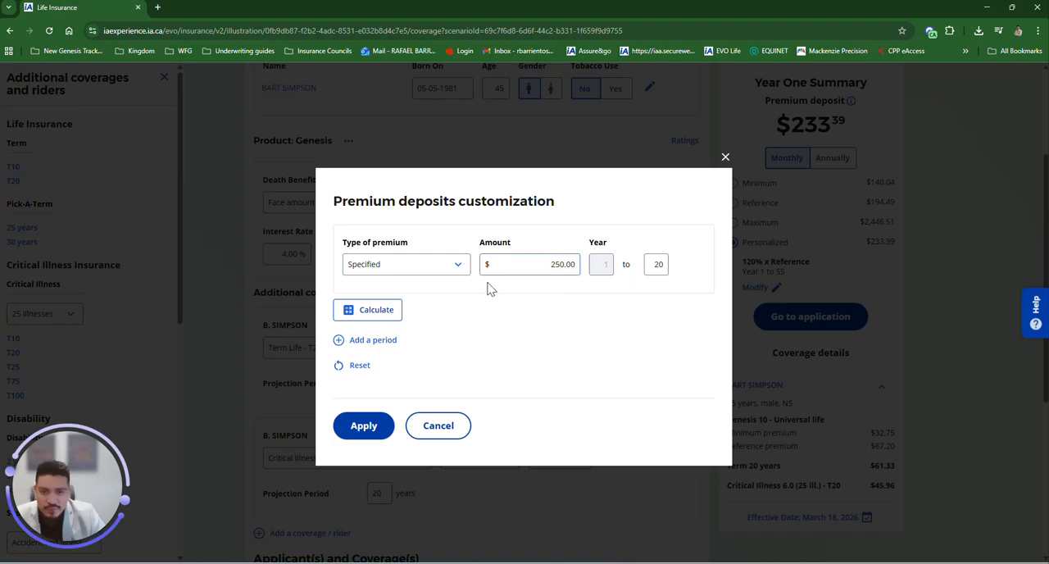
left_click(366, 427)
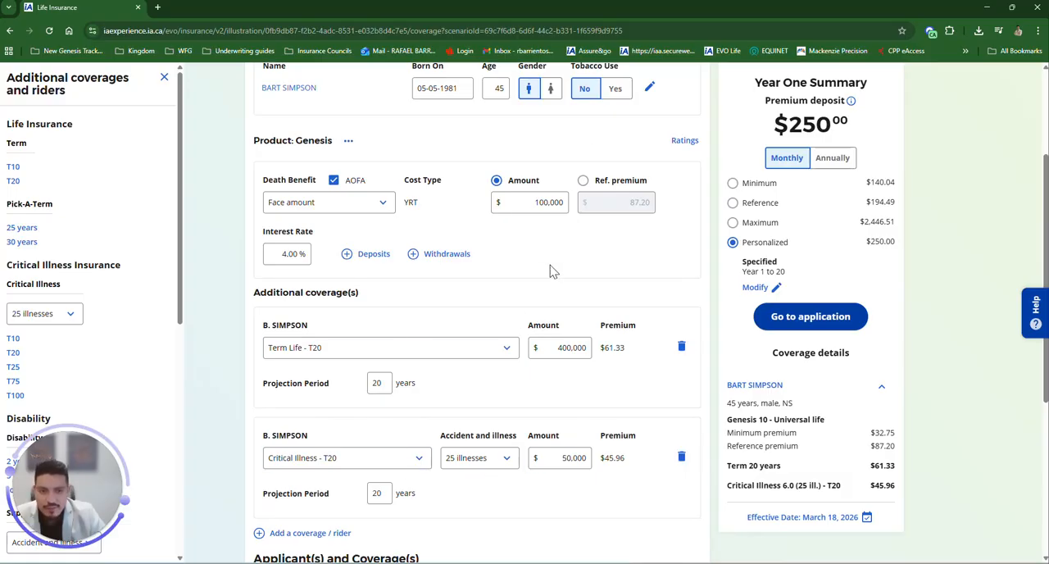
Step: Open the Investments section and start adding an investment instruction to the accumulation fund
scroll(635, 264, "up", 1)
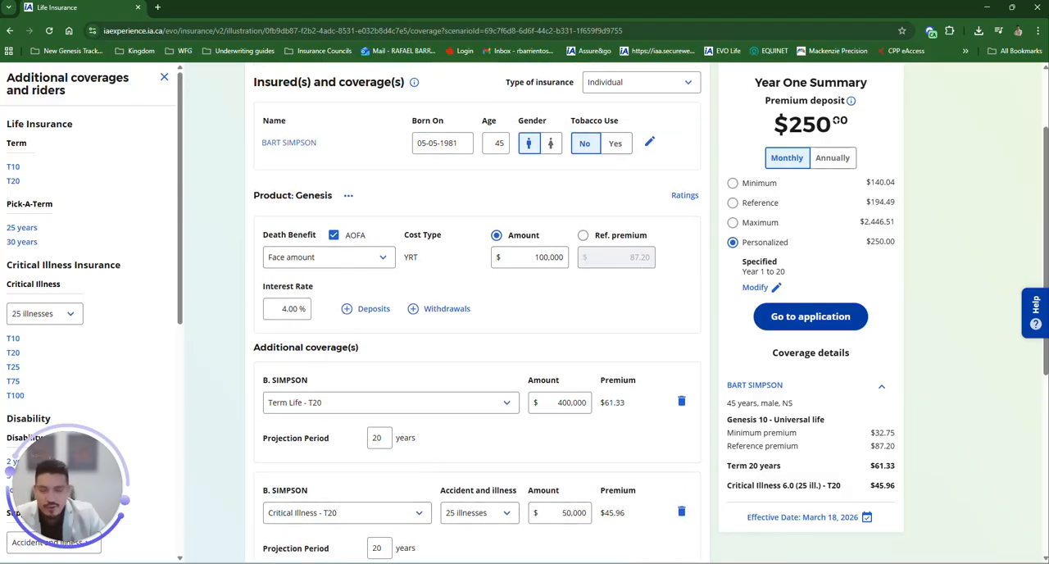
left_click(164, 77)
scroll(707, 295, "down", 3)
scroll(597, 283, "up", 3)
scroll(599, 285, "up", 1)
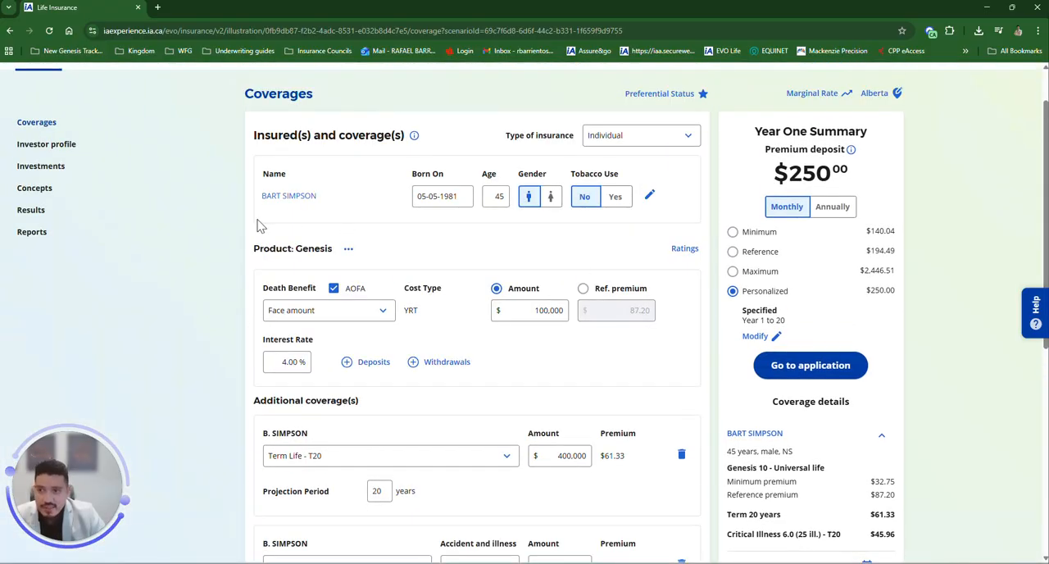
left_click(38, 170)
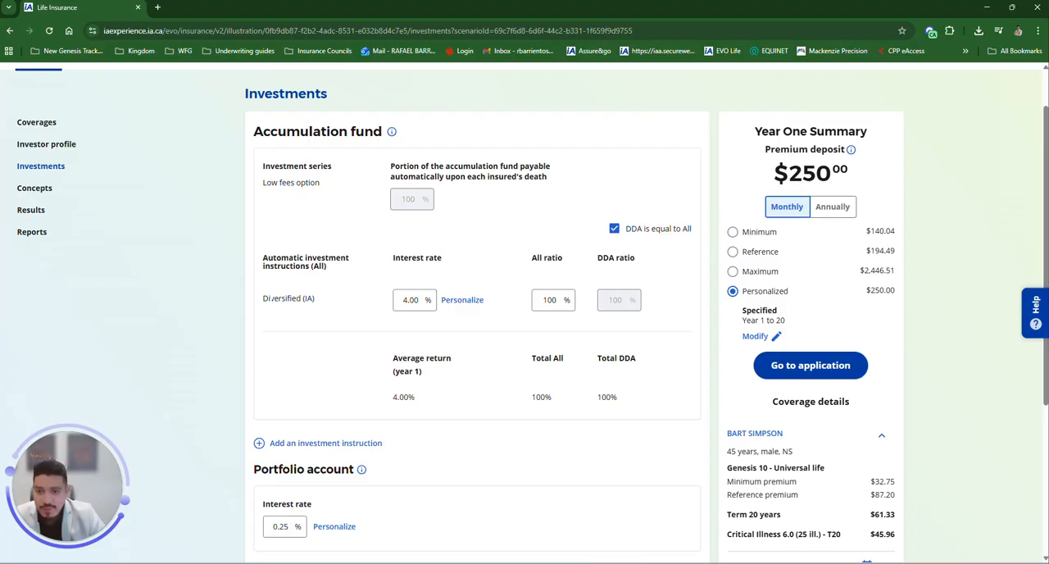
left_click_drag(262, 298, 326, 310)
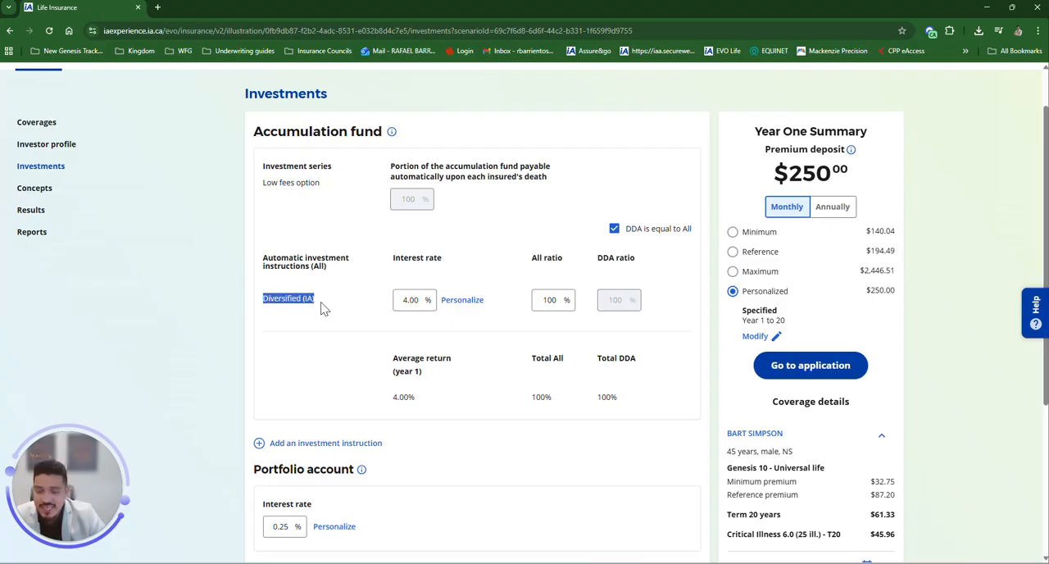
left_click(350, 305)
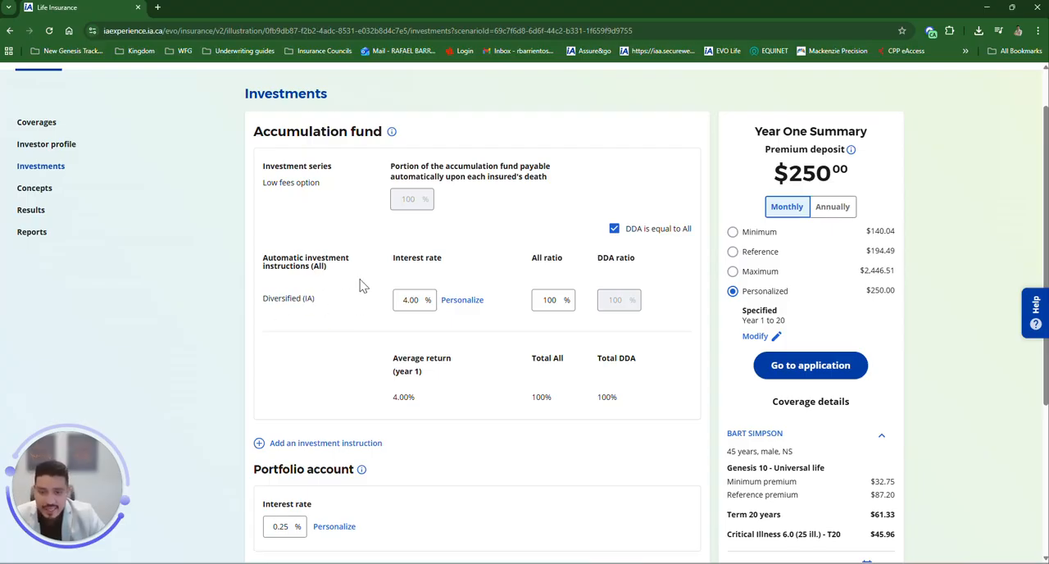
left_click_drag(262, 298, 326, 309)
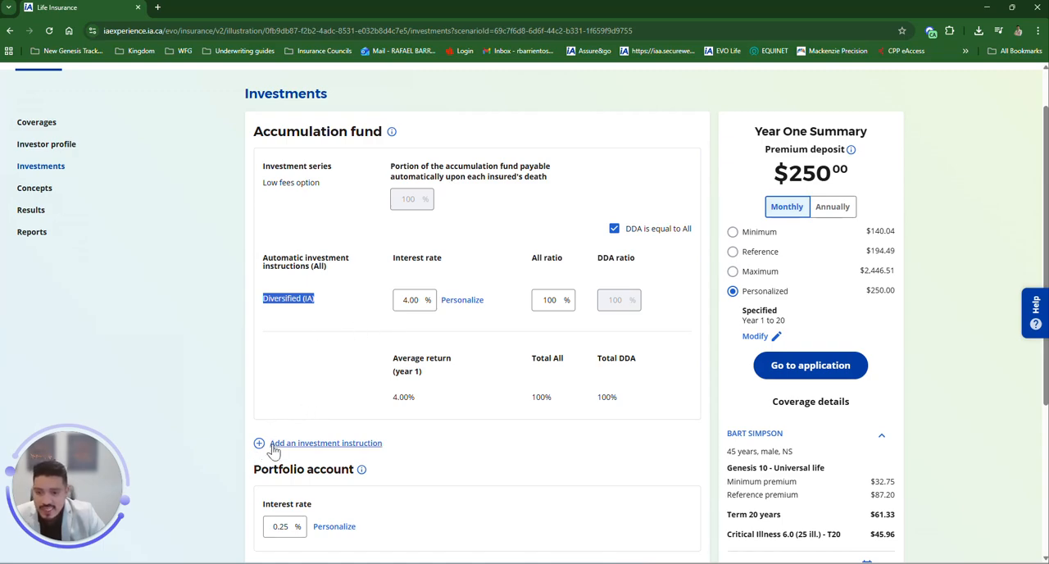
left_click(324, 447)
scroll(53, 231, "down", 5)
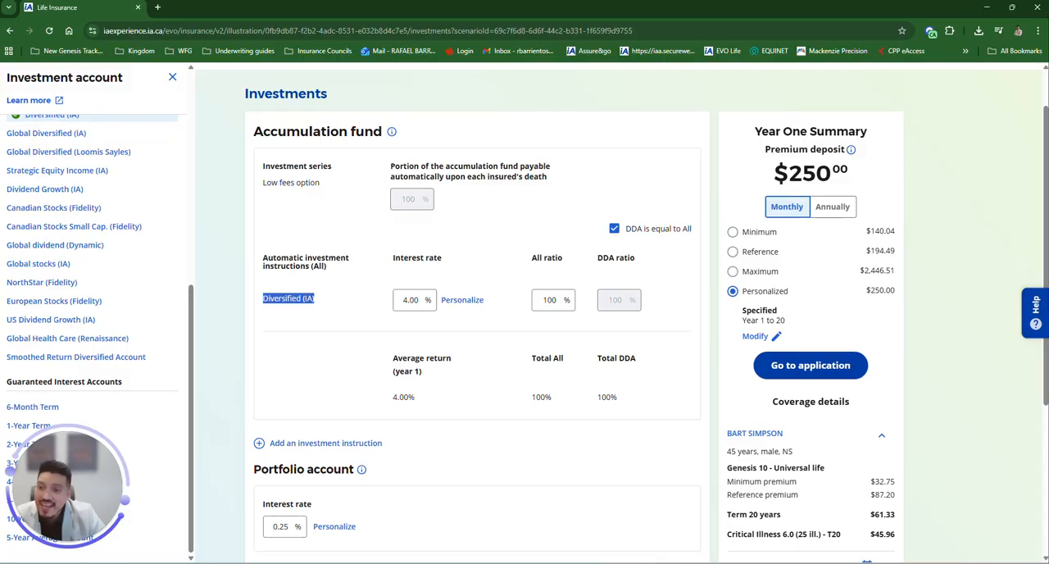
scroll(100, 320, "up", 5)
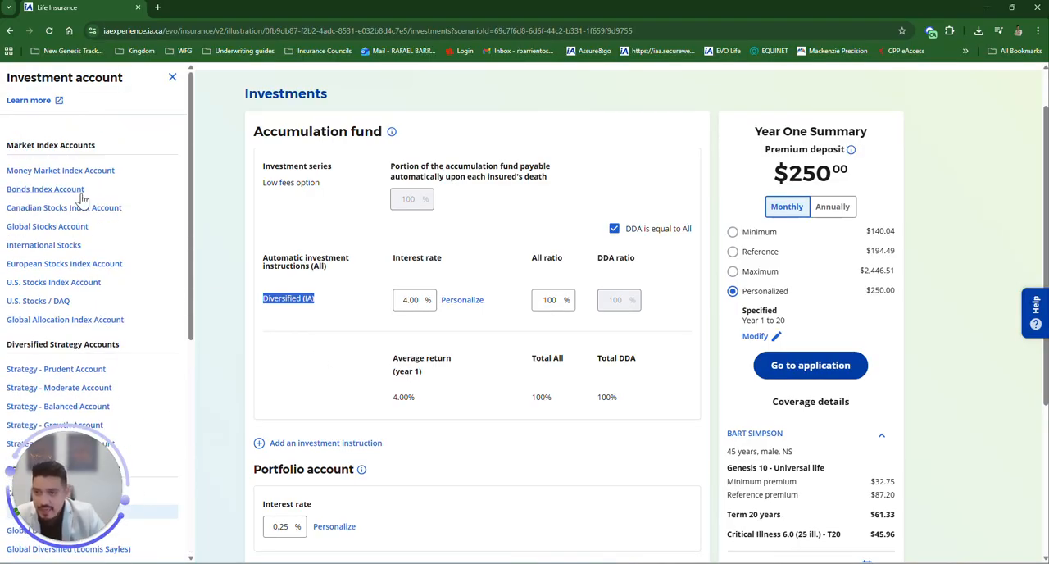
Step: Open the Genesis Info series IV Plus bulletin and review the Diversified (iA) Account page, then close it
left_click(45, 103)
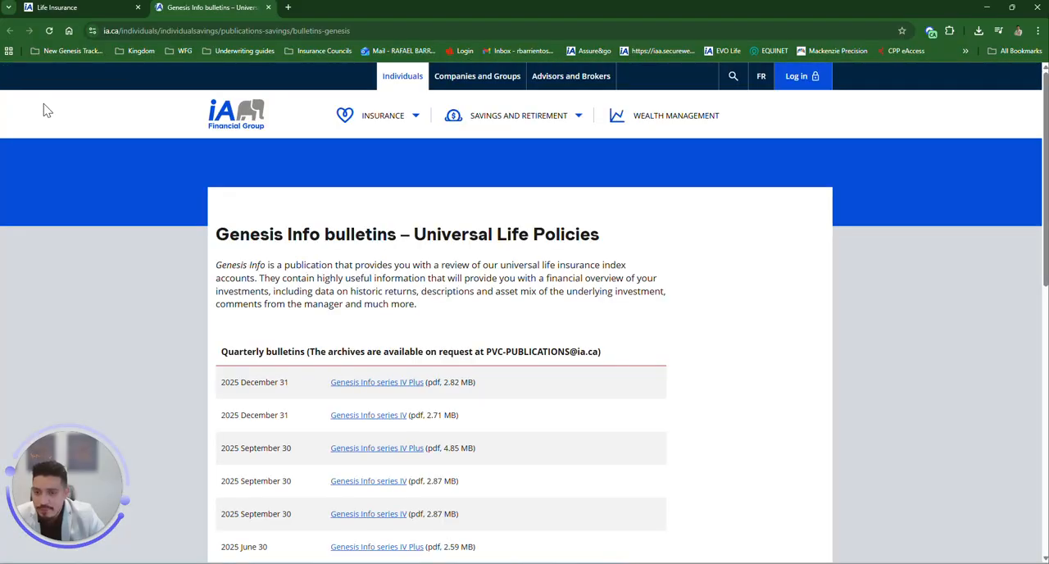
left_click(387, 384)
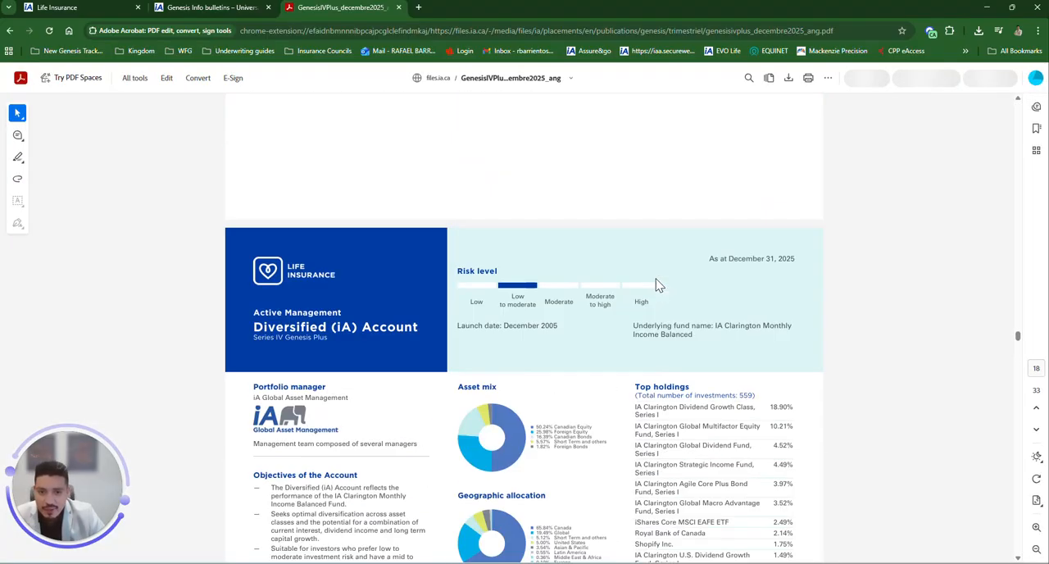
scroll(656, 284, "down", 1)
scroll(644, 289, "up", 4)
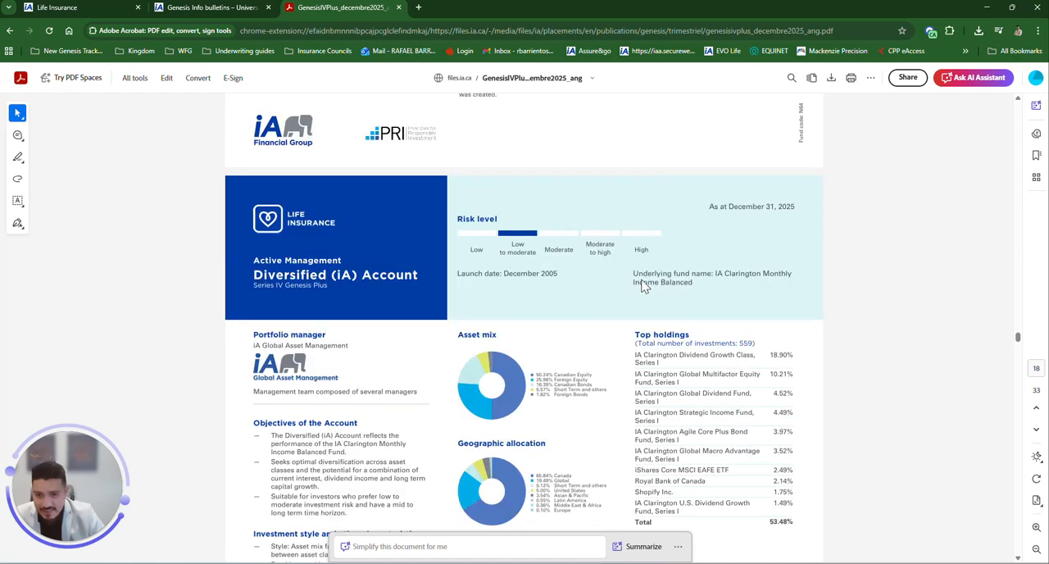
scroll(644, 288, "down", 5)
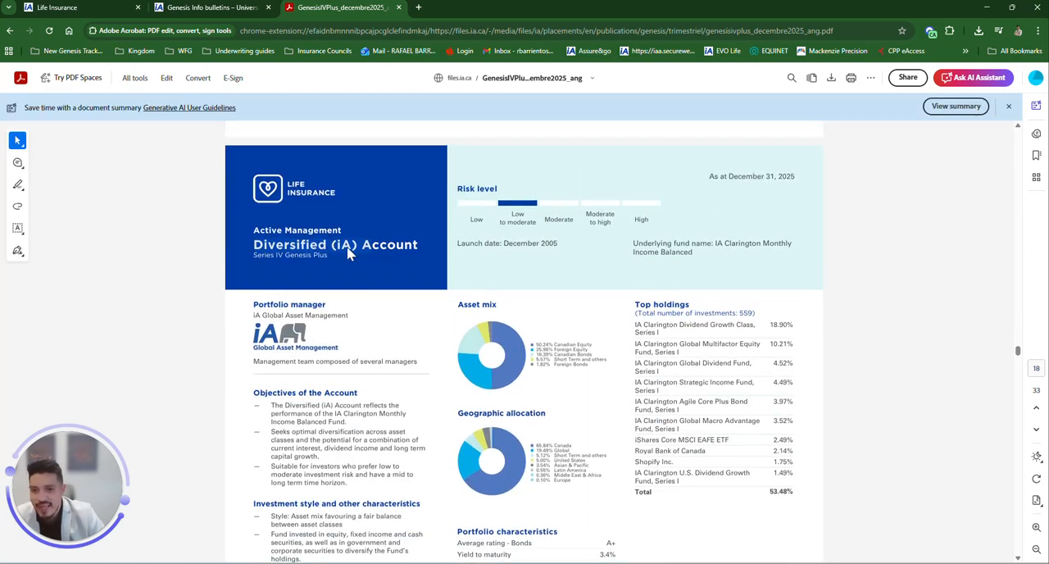
scroll(510, 254, "down", 2)
scroll(512, 255, "up", 2)
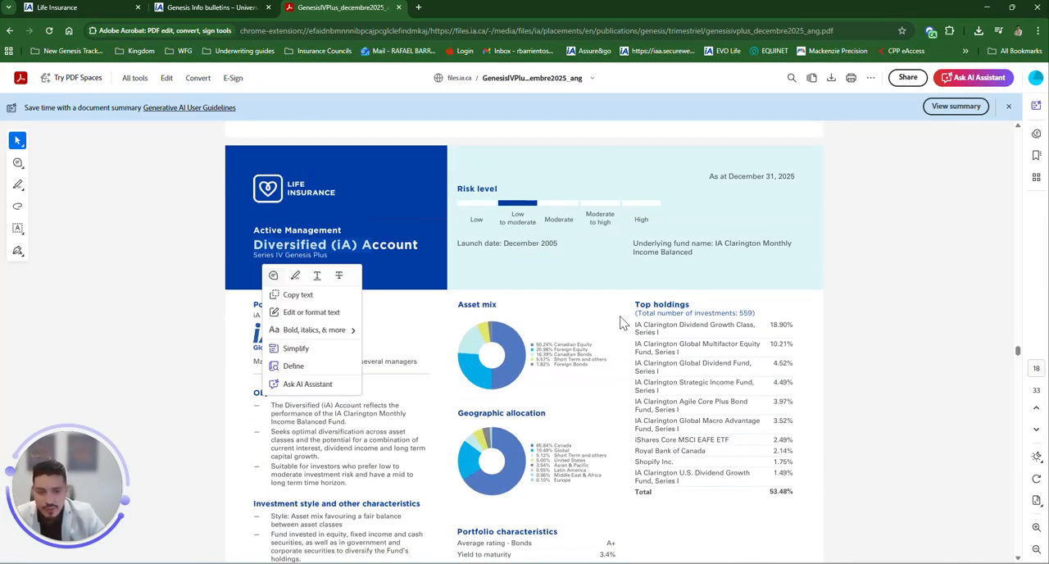
scroll(720, 363, "down", 2)
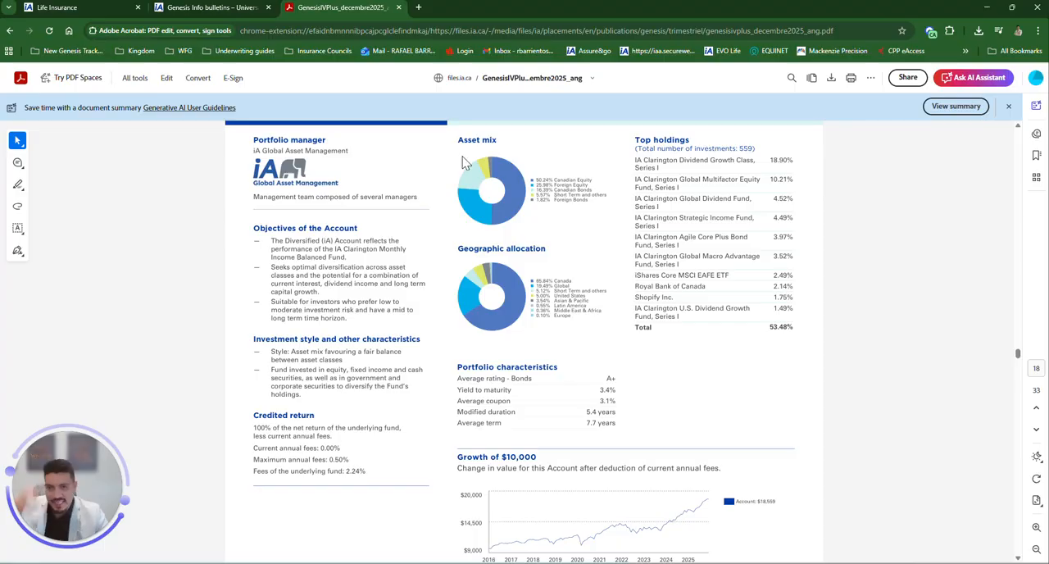
left_click(398, 6)
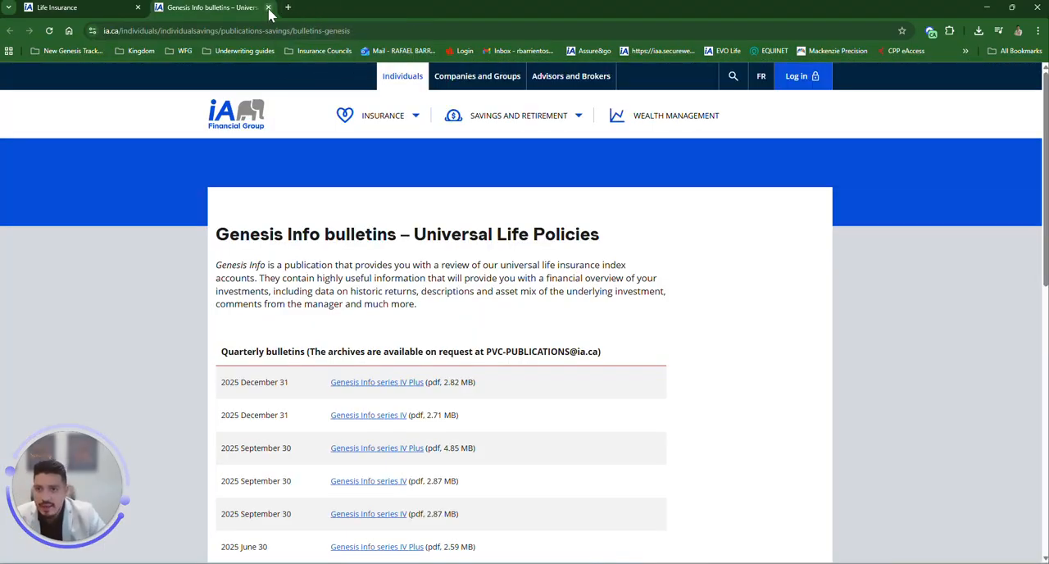
left_click(268, 7)
Step: Add U.S. Stocks / DAQ as an investment instruction in place of Diversified (IA)
scroll(90, 320, "down", 2)
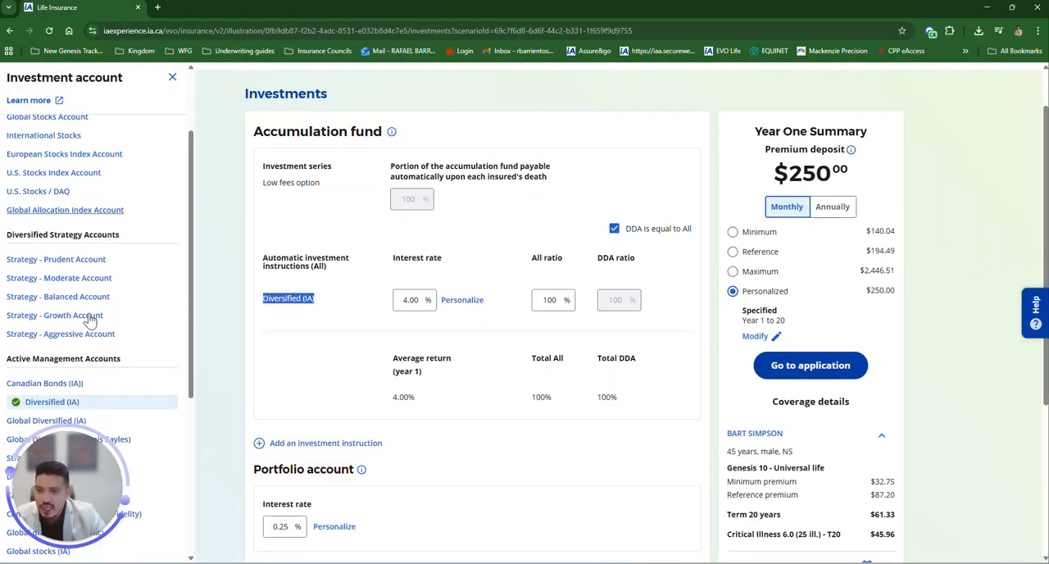
left_click(38, 192)
left_click(40, 401)
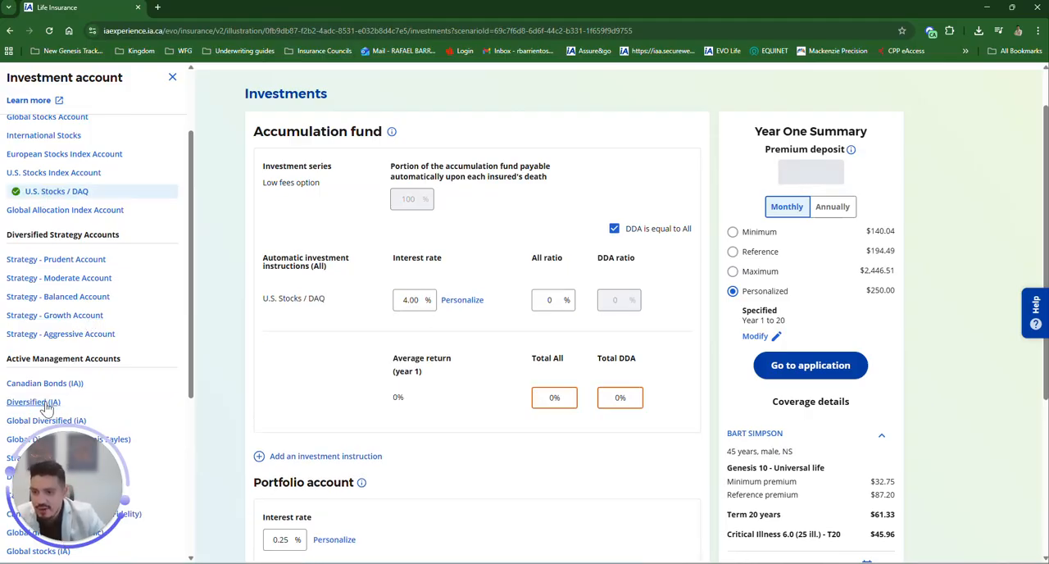
scroll(43, 402, "down", 2)
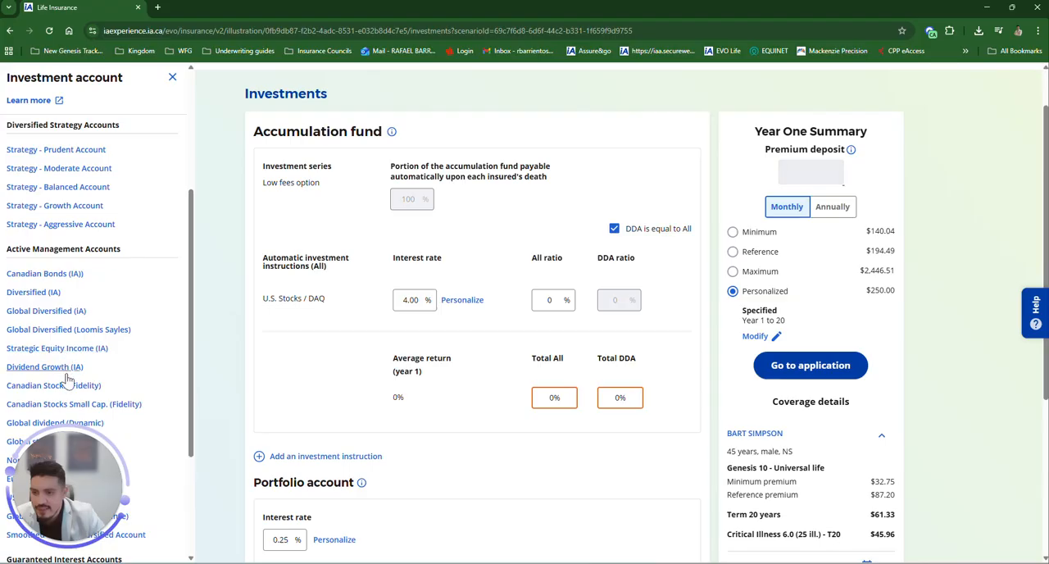
Step: Add Strategic Equity Income (IA), Canadian Stocks Small Cap. (Fidelity) and Global dividend (Dynamic) instructions, then close the account list
left_click(41, 350)
left_click(96, 405)
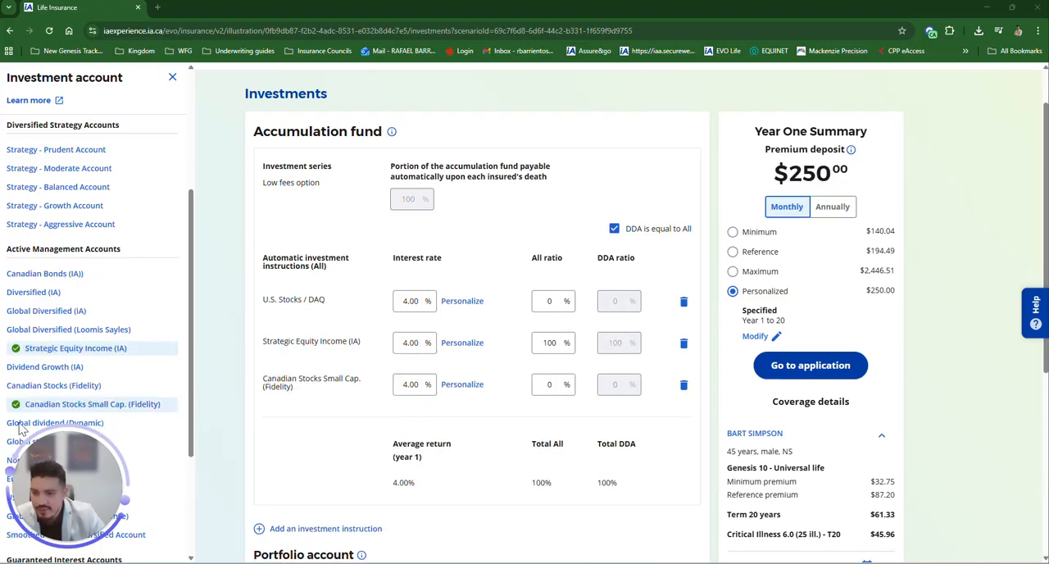
left_click(24, 423)
scroll(35, 410, "down", 1)
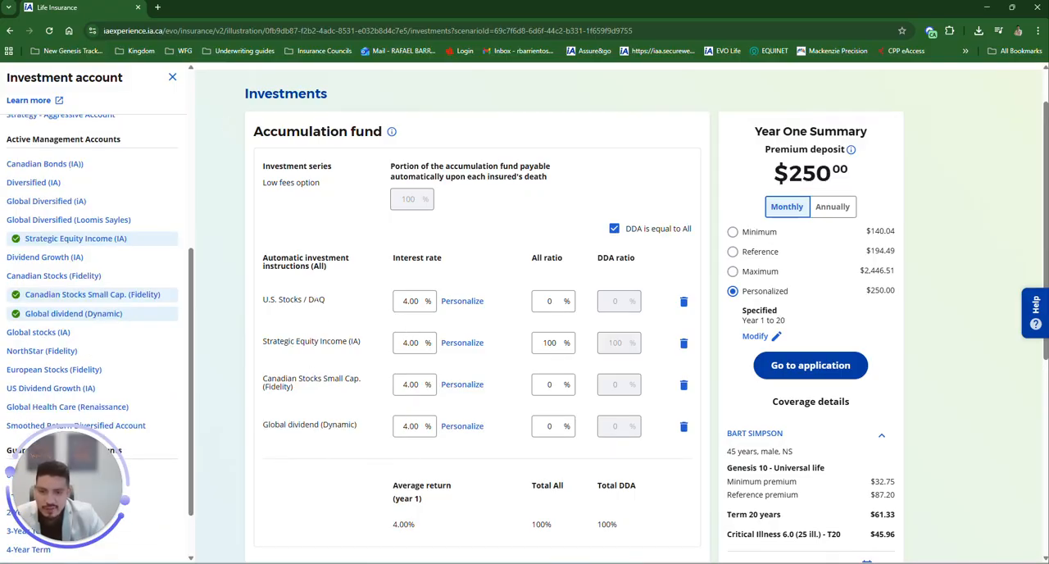
left_click(172, 77)
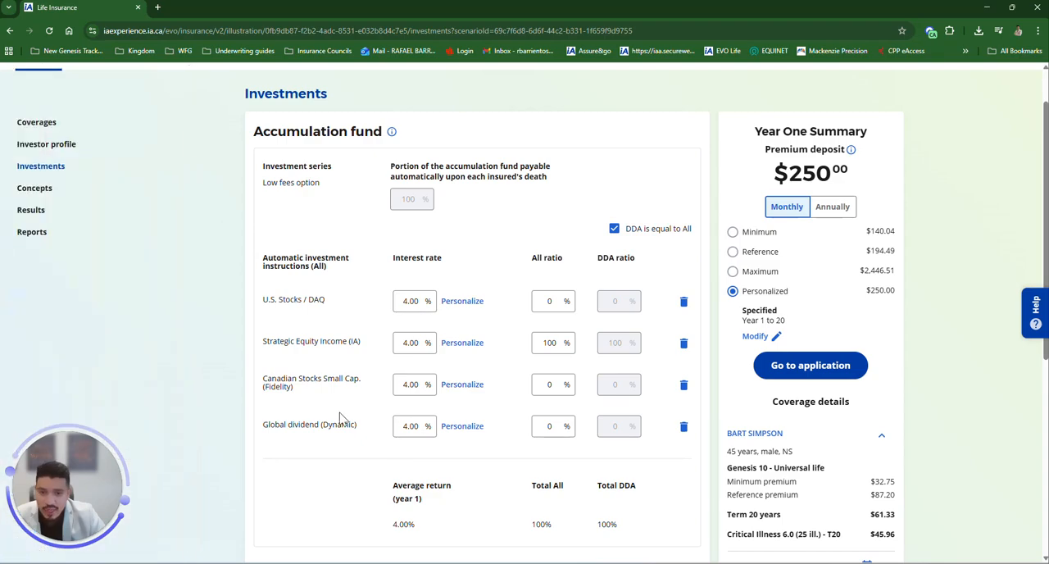
Step: Set the interest rate of all four investment instructions to 7%
scroll(389, 303, "down", 3)
scroll(402, 324, "up", 3)
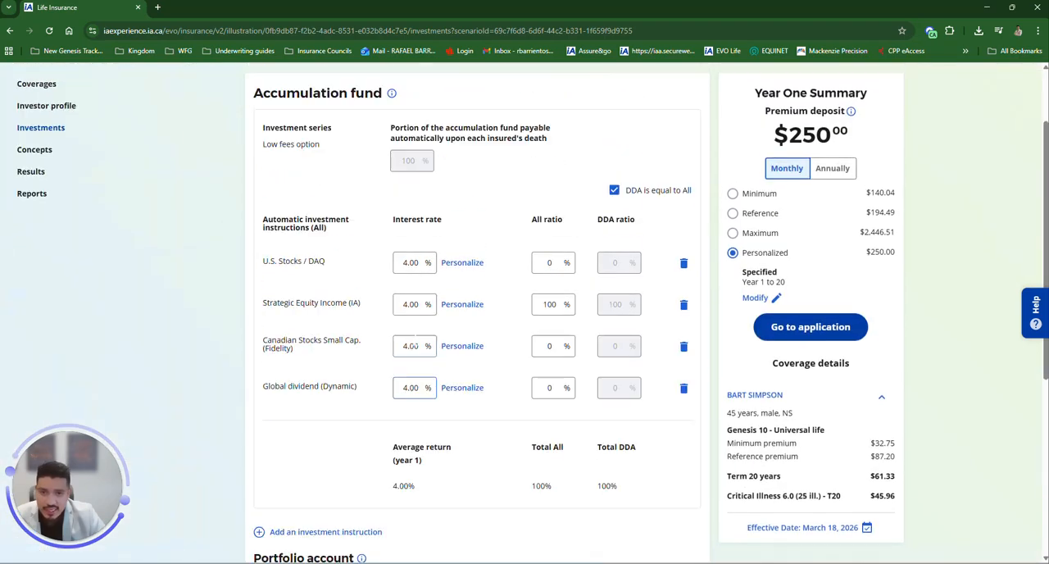
left_click(404, 263)
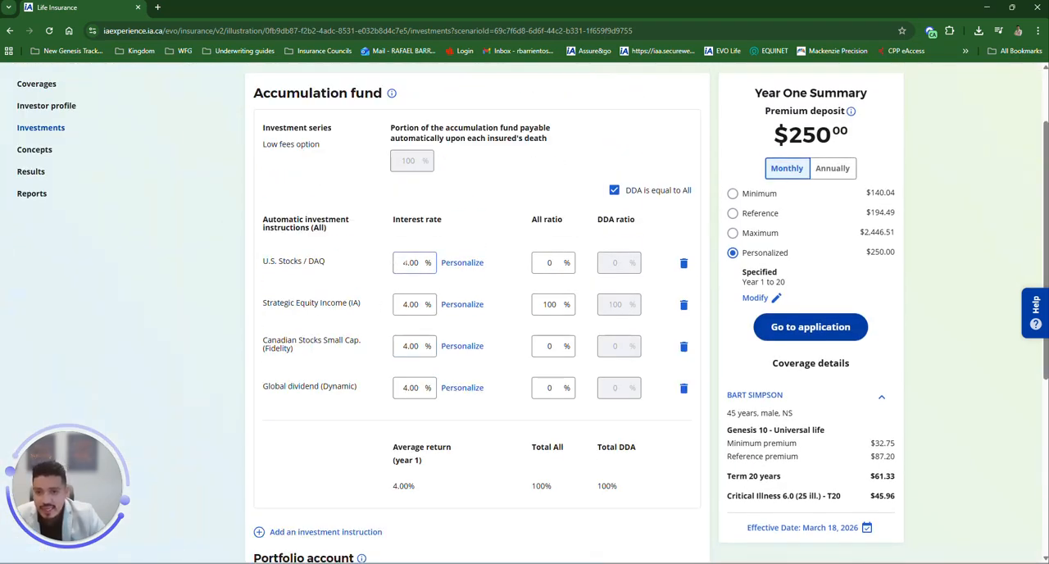
left_click(410, 262)
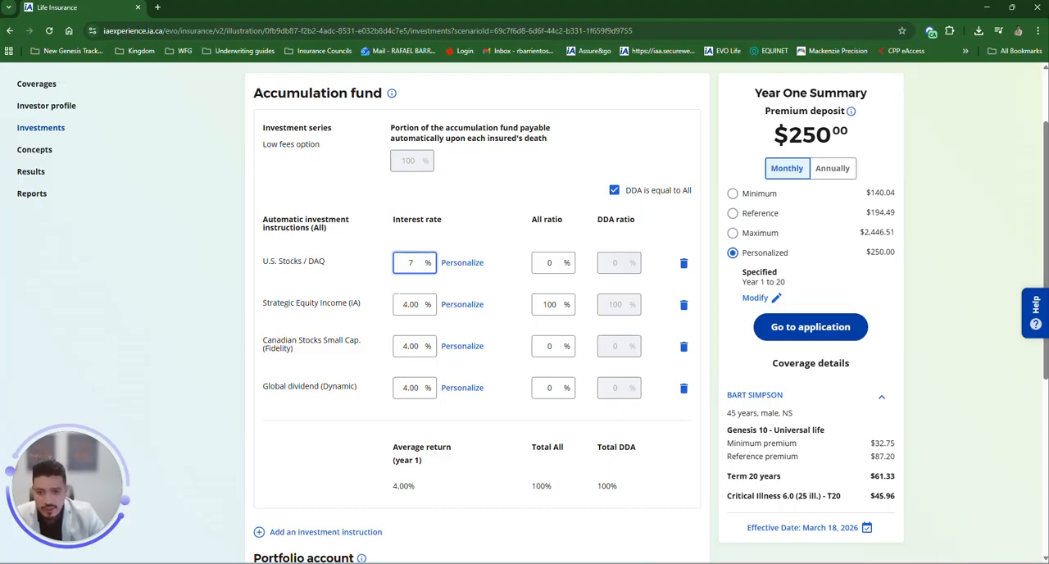
left_click(405, 304)
type("7")
left_click(420, 340)
left_click(405, 387)
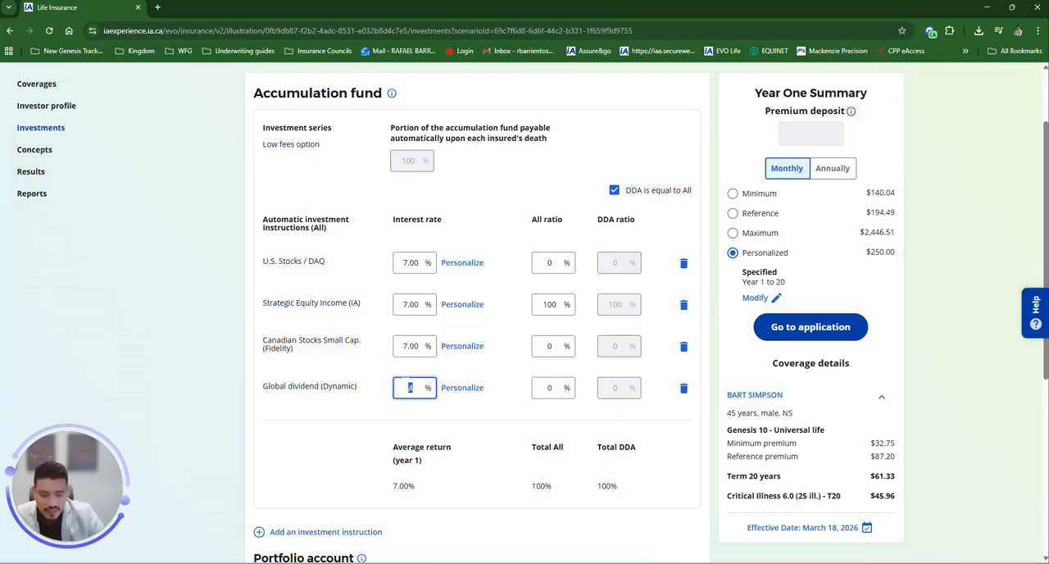
type("7")
left_click(368, 408)
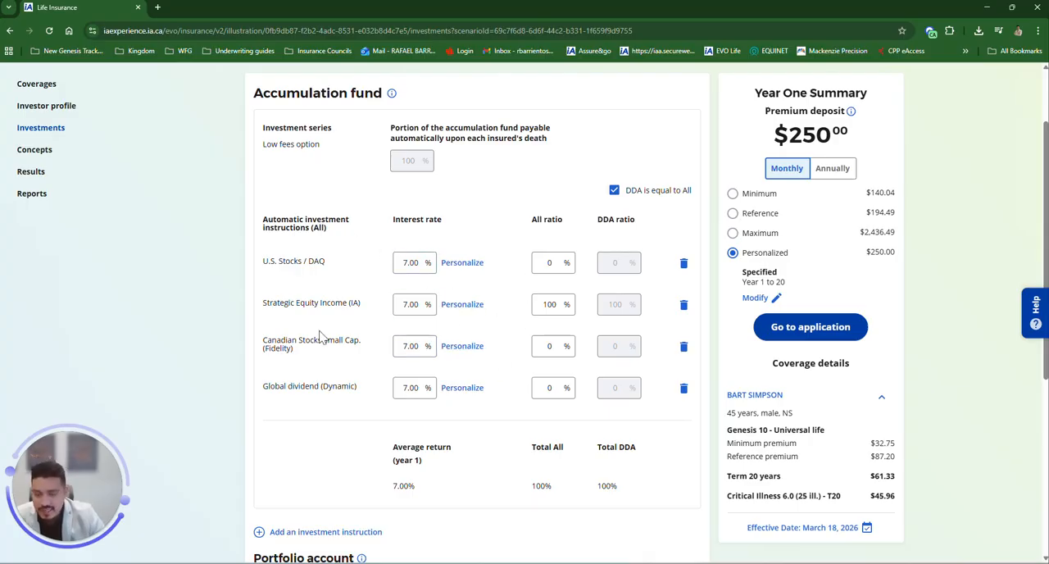
Step: Set the All ratio of each of the four investment instructions to 25%
left_click(549, 262)
type("25")
left_click(549, 307)
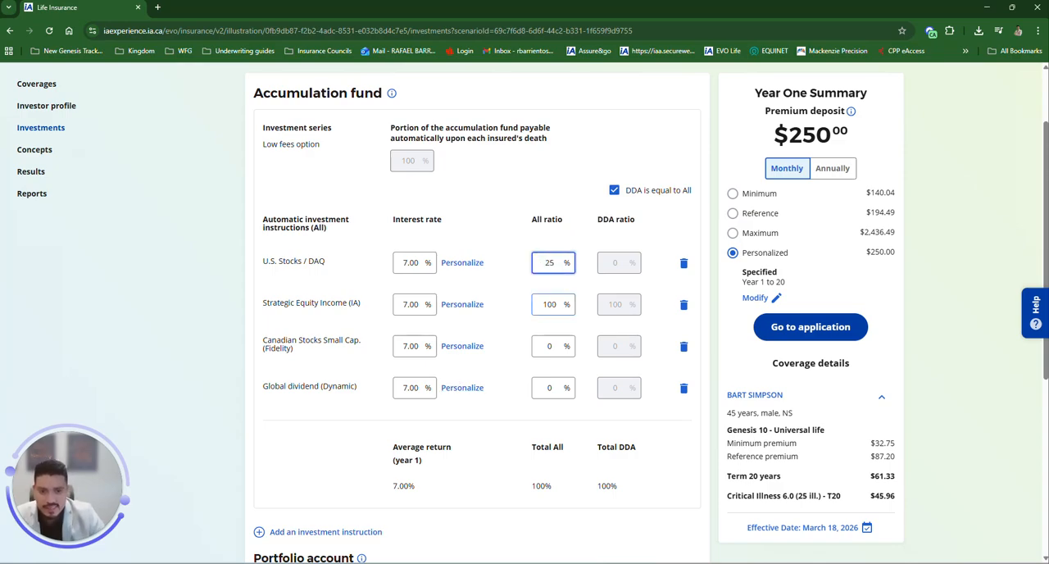
type("25")
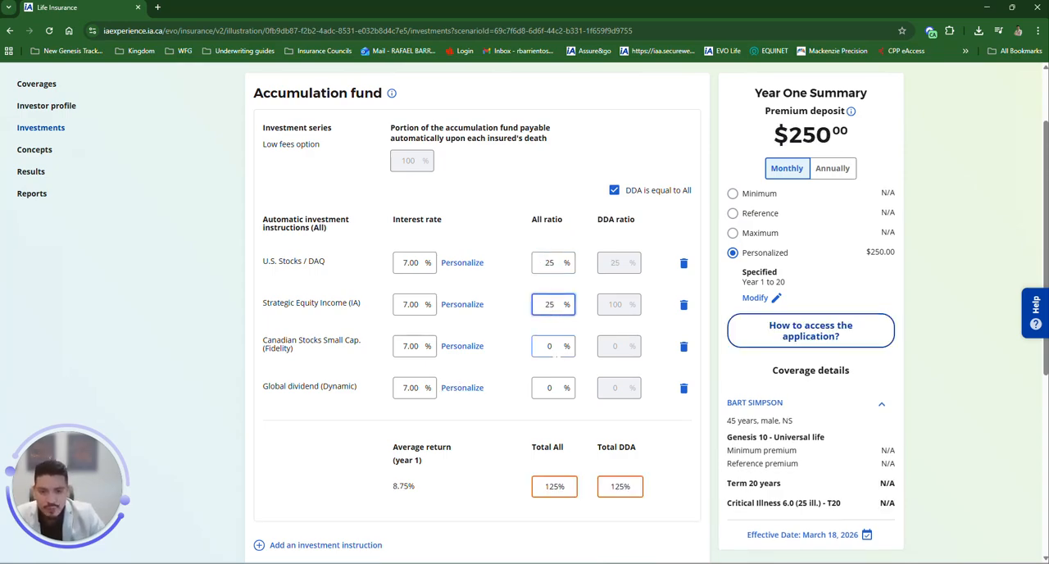
left_click(550, 434)
type("25")
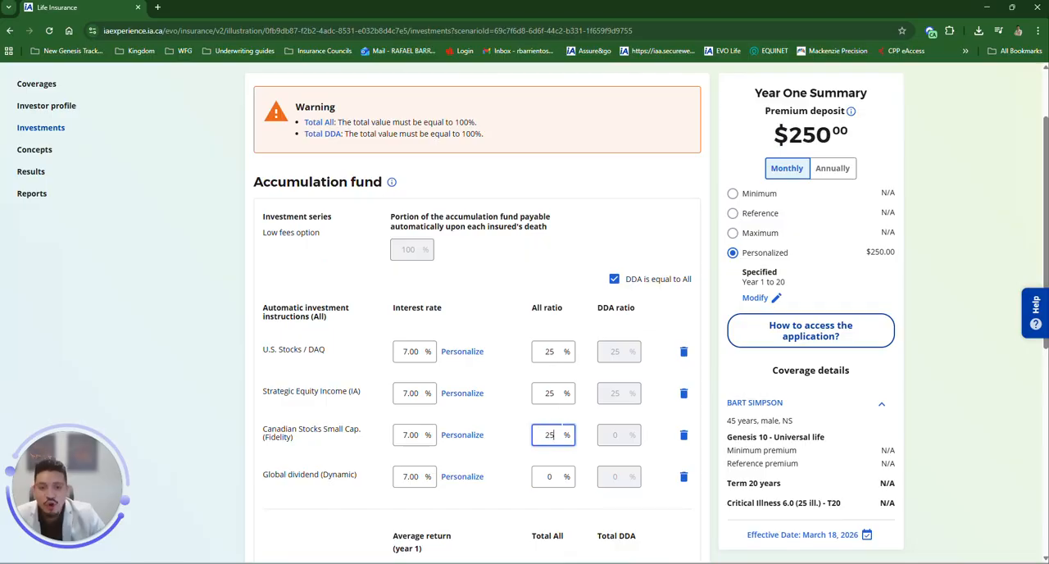
scroll(549, 369, "down", 2)
left_click(549, 311)
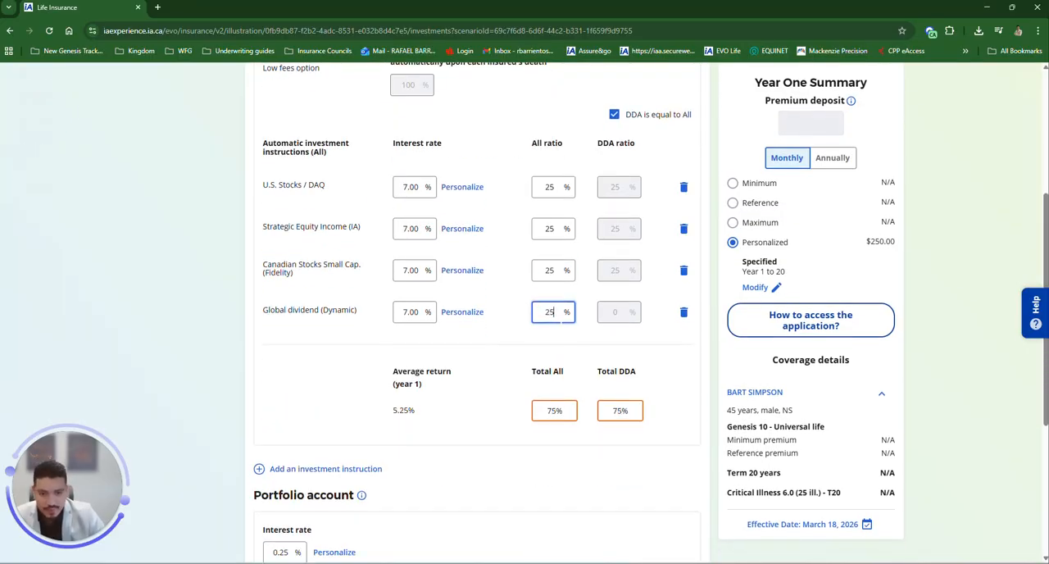
type("25")
left_click(551, 187)
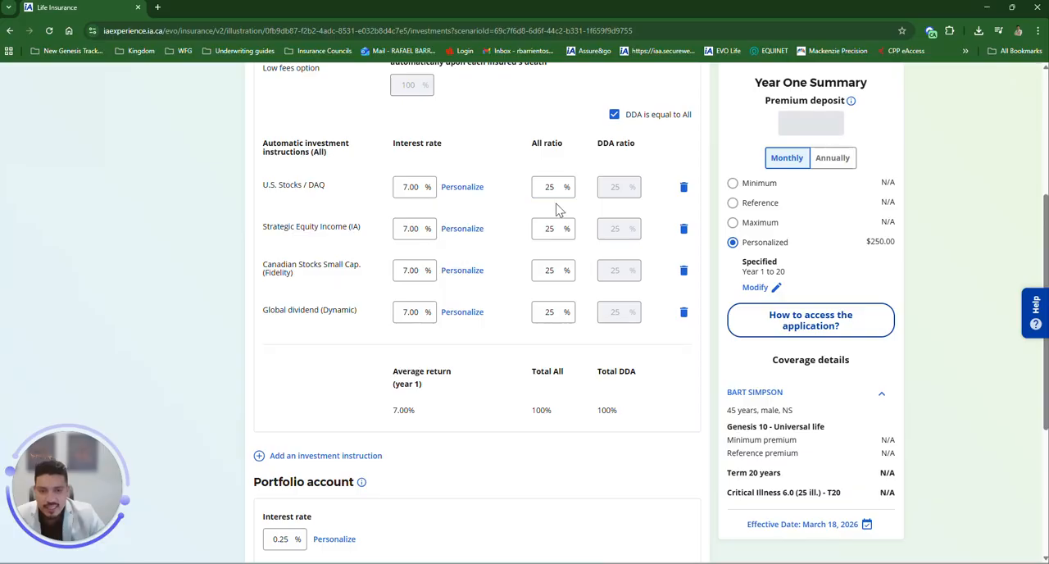
Step: Review the accumulation fund's total allocation and average return
scroll(549, 267, "down", 1)
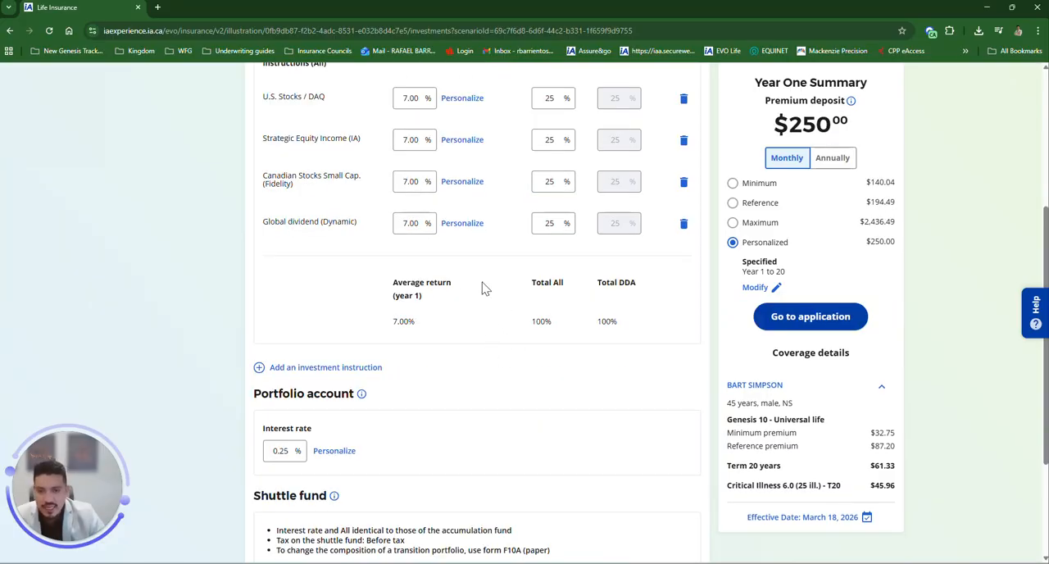
left_click_drag(553, 325, 532, 321)
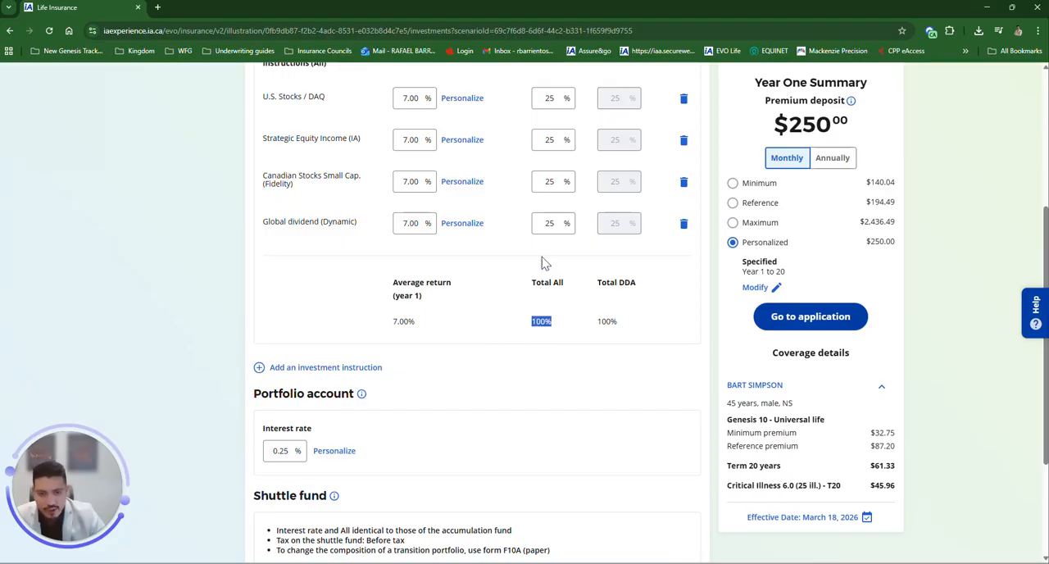
scroll(494, 321, "up", 1)
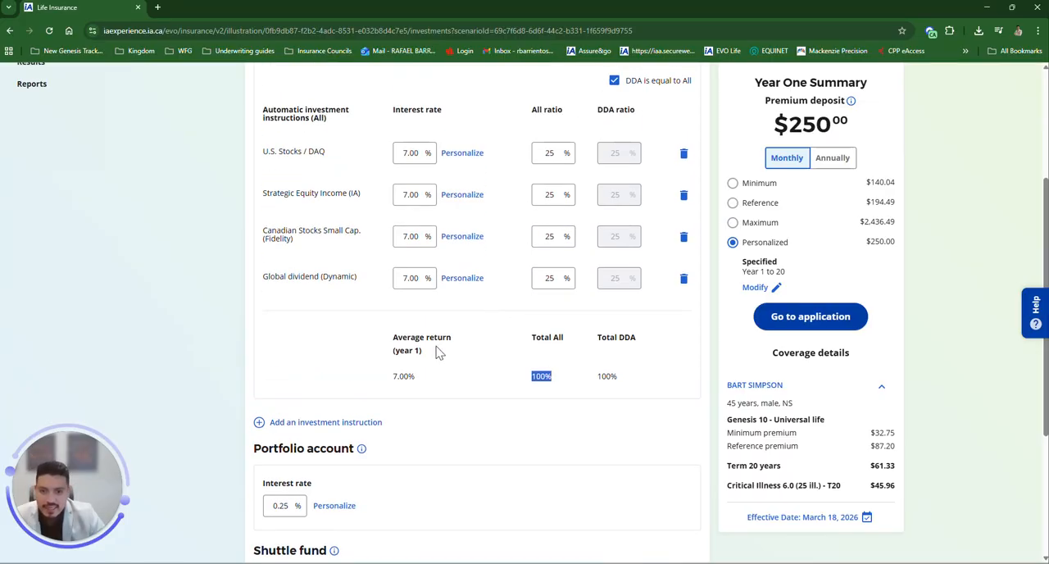
left_click_drag(393, 376, 412, 377)
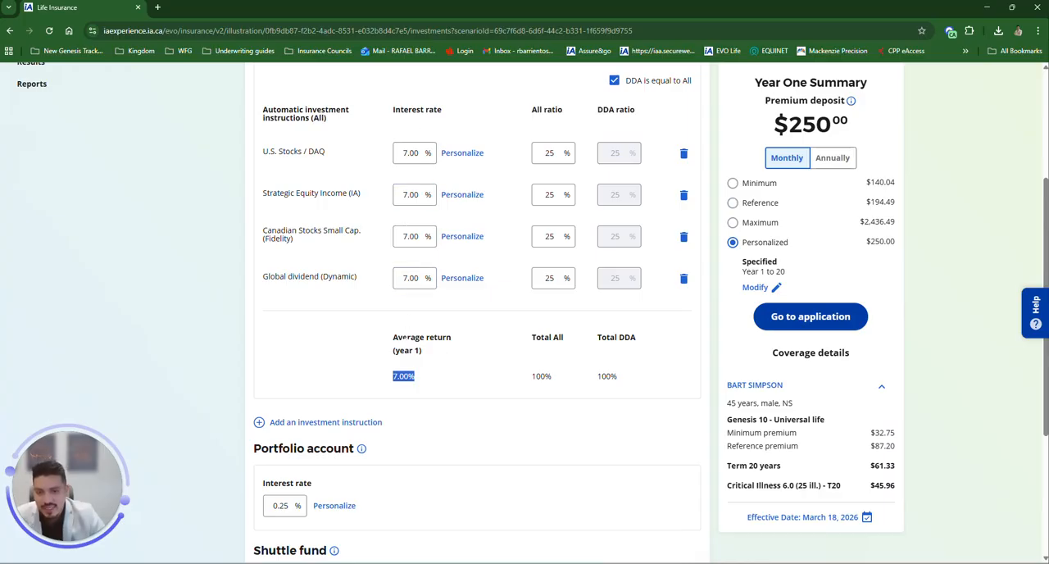
left_click(391, 385)
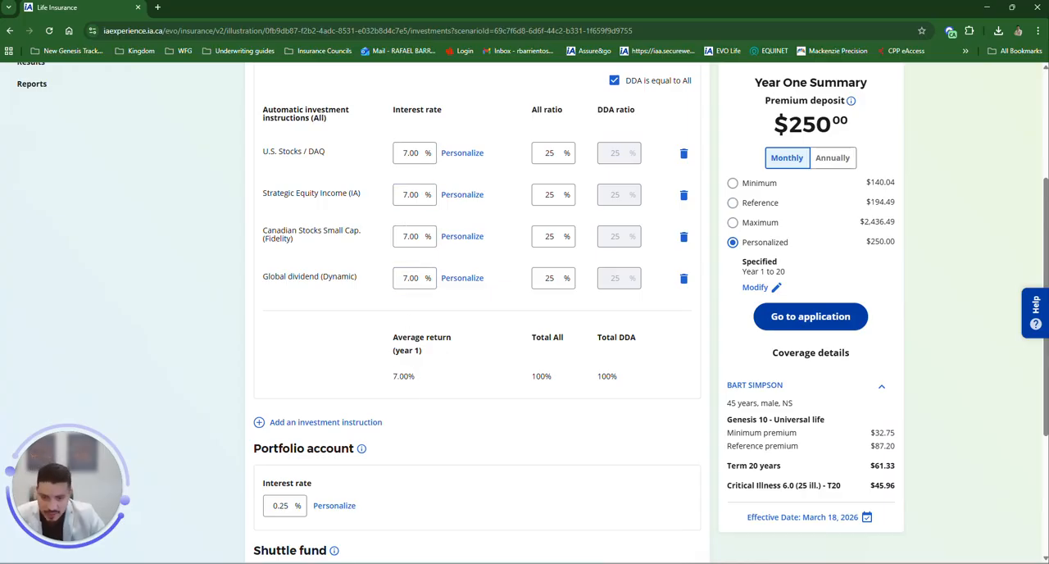
scroll(434, 421, "up", 3)
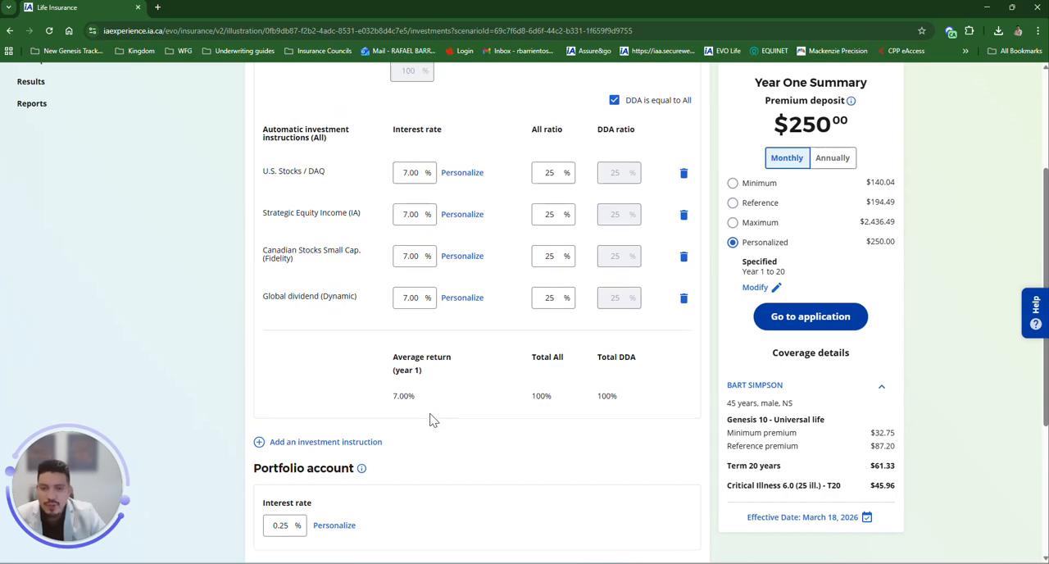
scroll(369, 354, "down", 3)
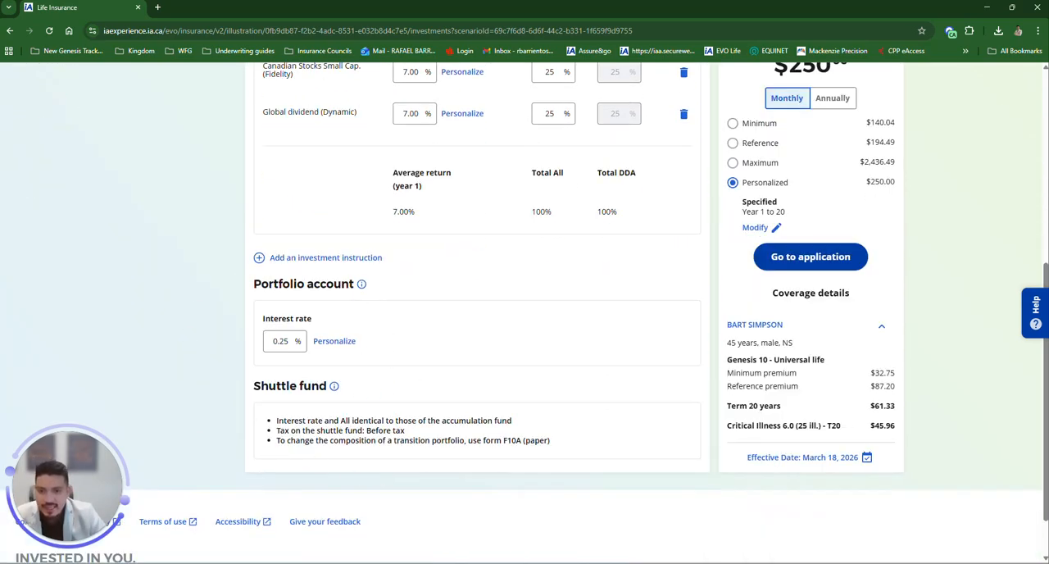
scroll(442, 359, "up", 3)
scroll(486, 321, "up", 2)
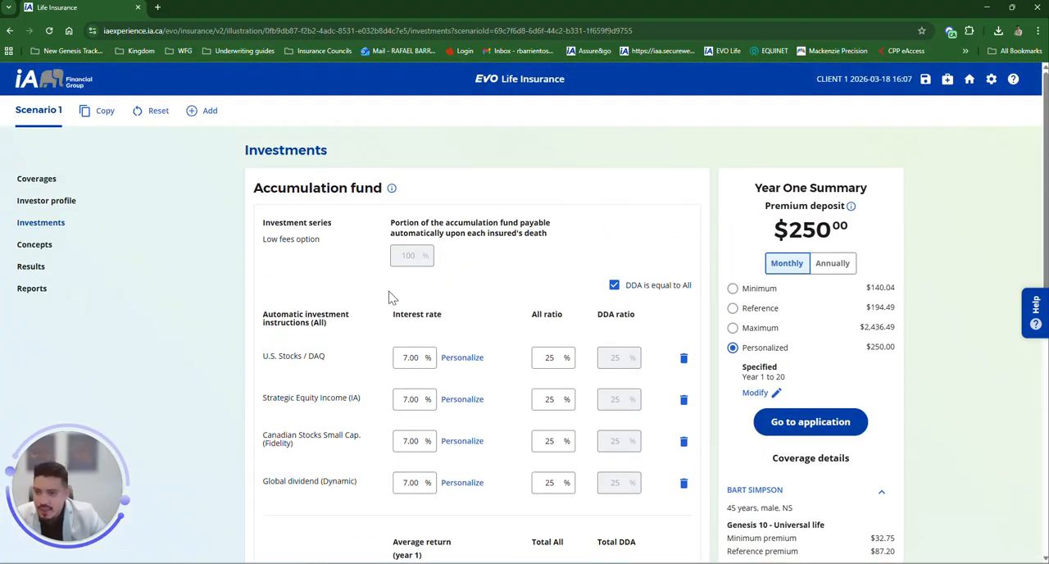
Step: Open the Reports section and include the Compensation Report and Medical Requirements advisor sections
left_click(49, 296)
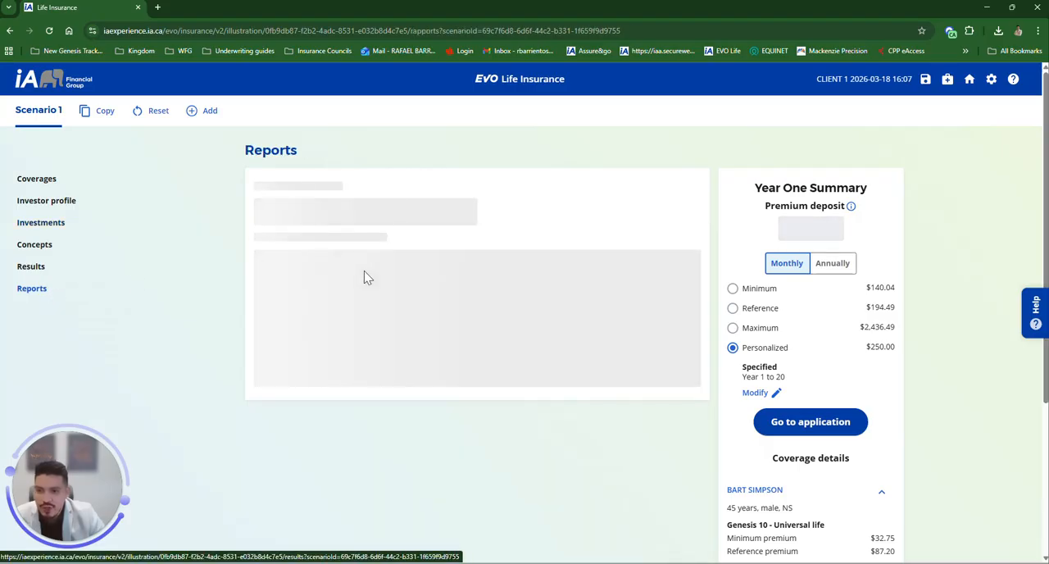
scroll(644, 320, "down", 1)
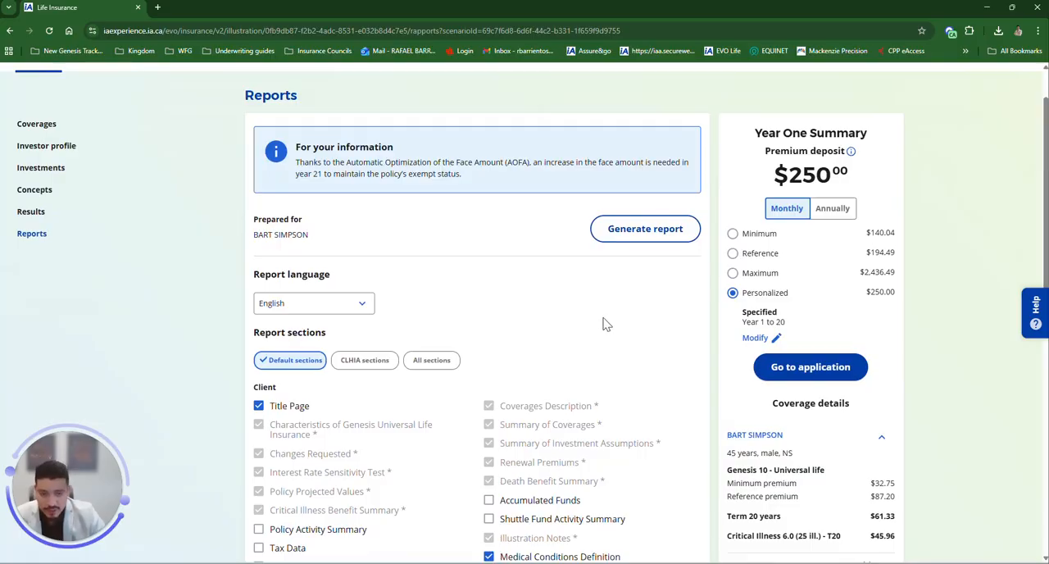
scroll(605, 325, "down", 3)
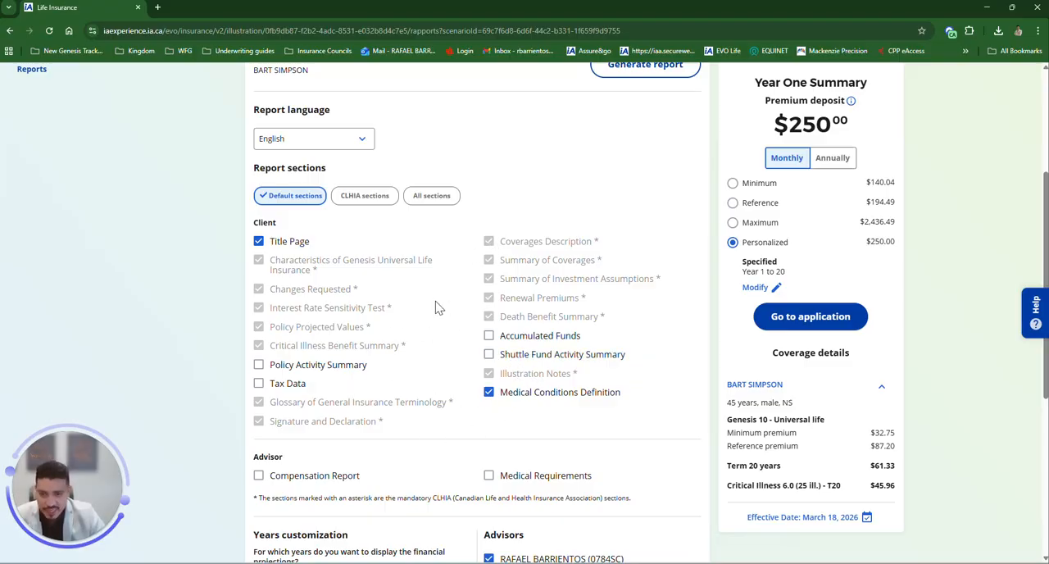
scroll(423, 342, "down", 1)
scroll(424, 340, "down", 3)
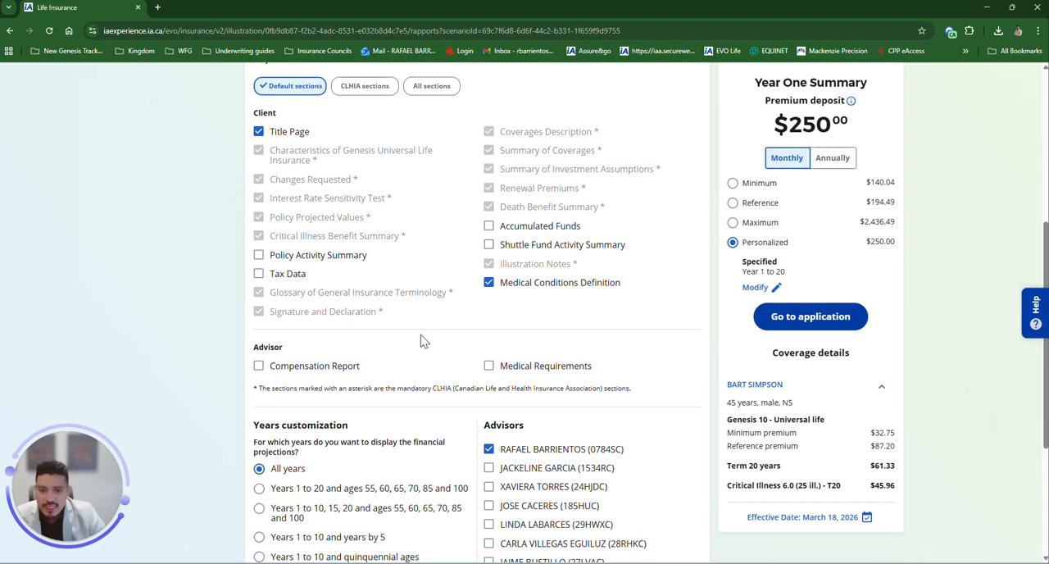
left_click_drag(250, 316, 354, 318)
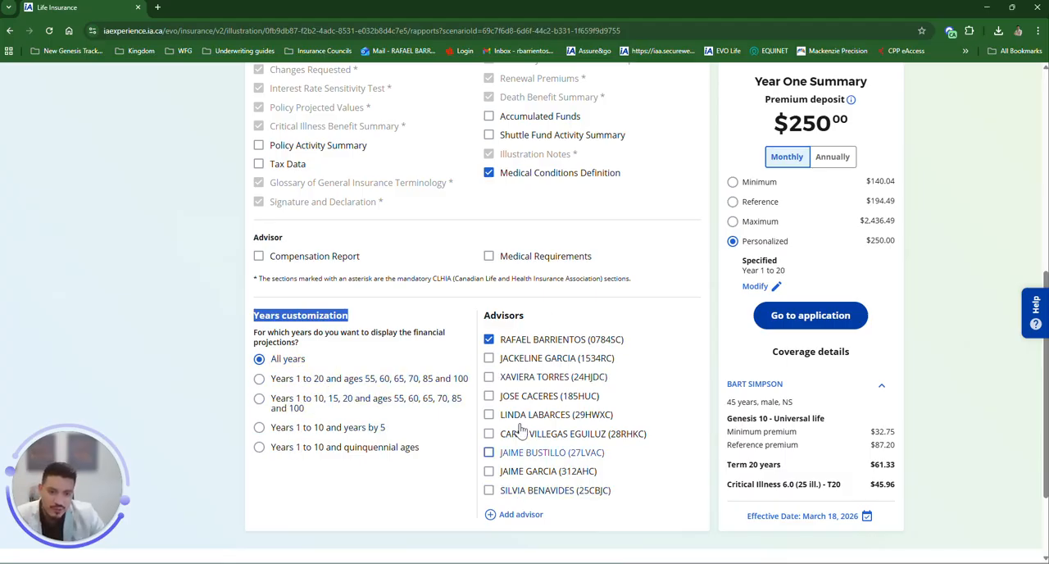
scroll(480, 407, "up", 1)
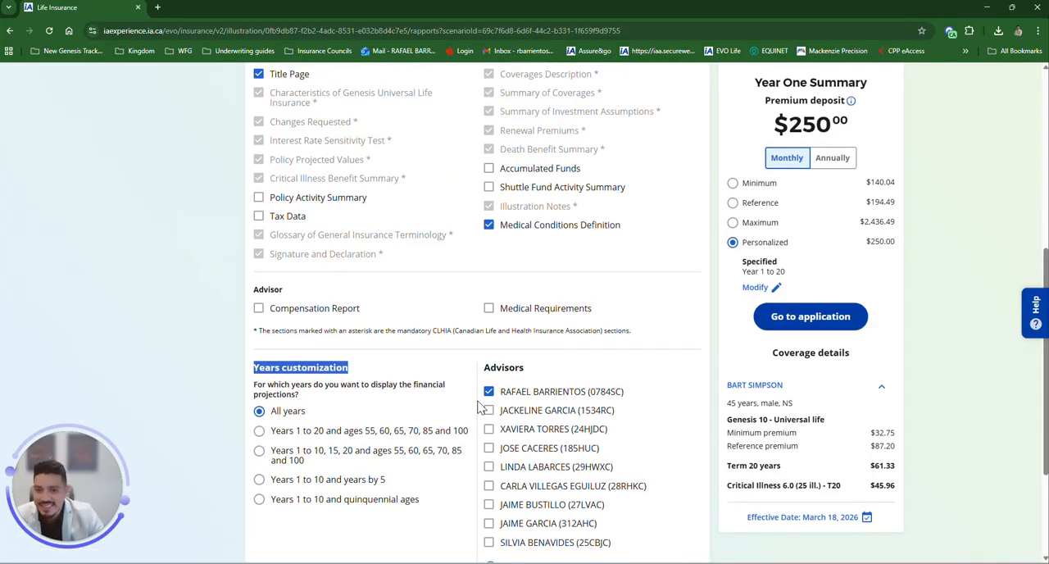
scroll(480, 408, "up", 1)
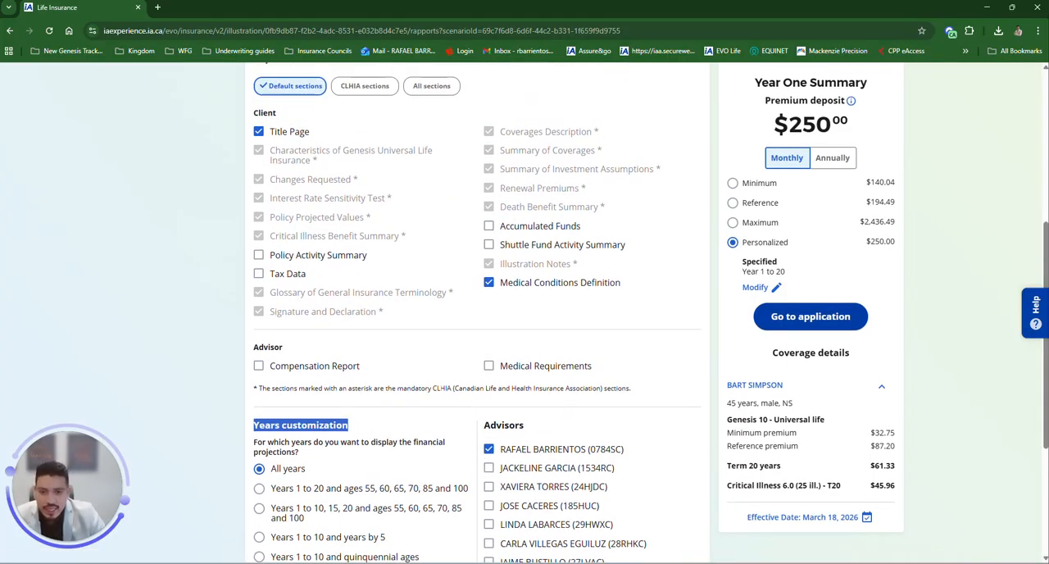
left_click(264, 373)
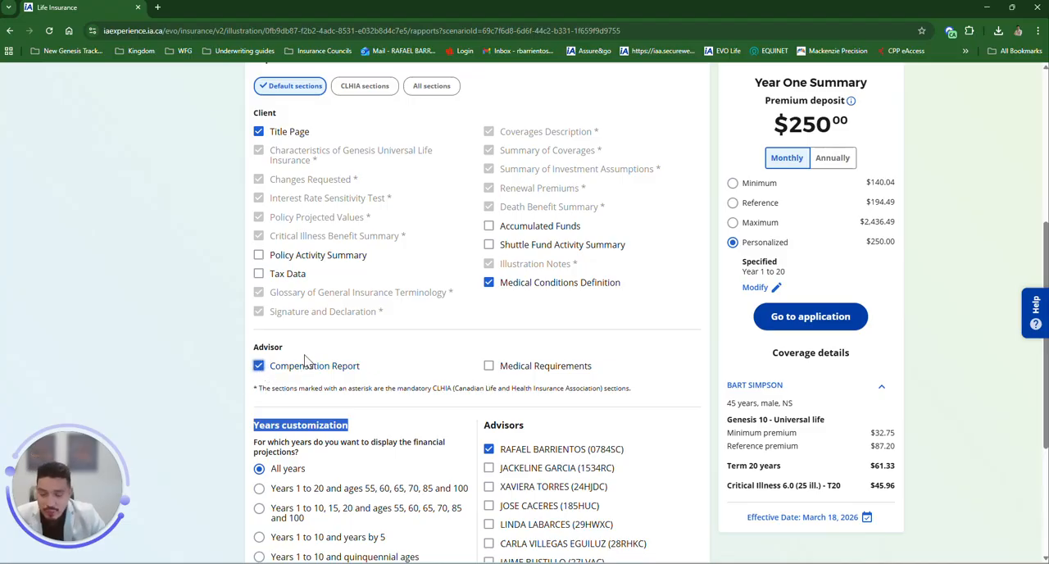
left_click(490, 368)
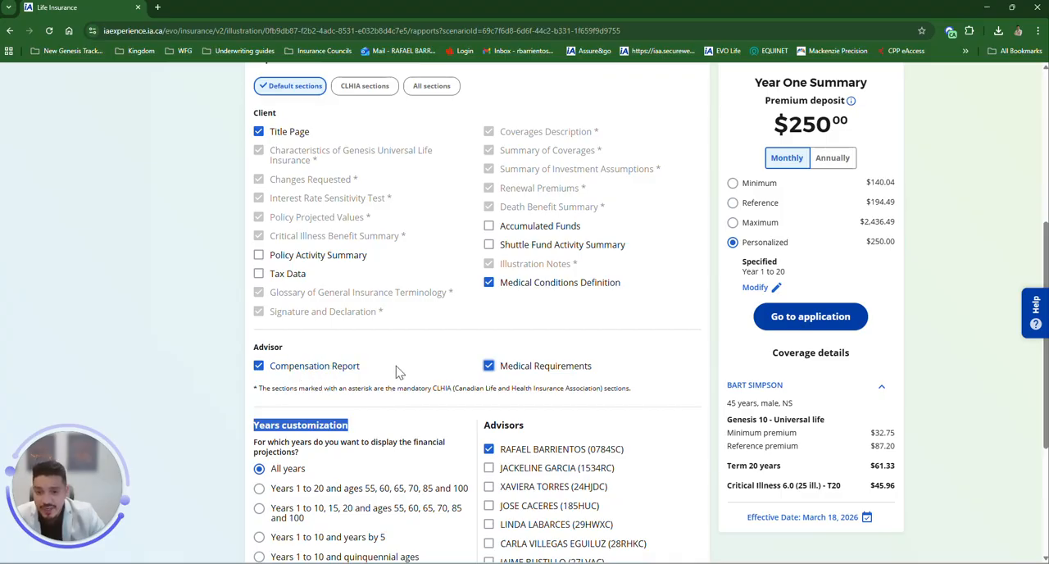
Step: Open the illustrations configuration, review the province, monthly payment frequency and compensation bonus, and save it
scroll(645, 321, "up", 5)
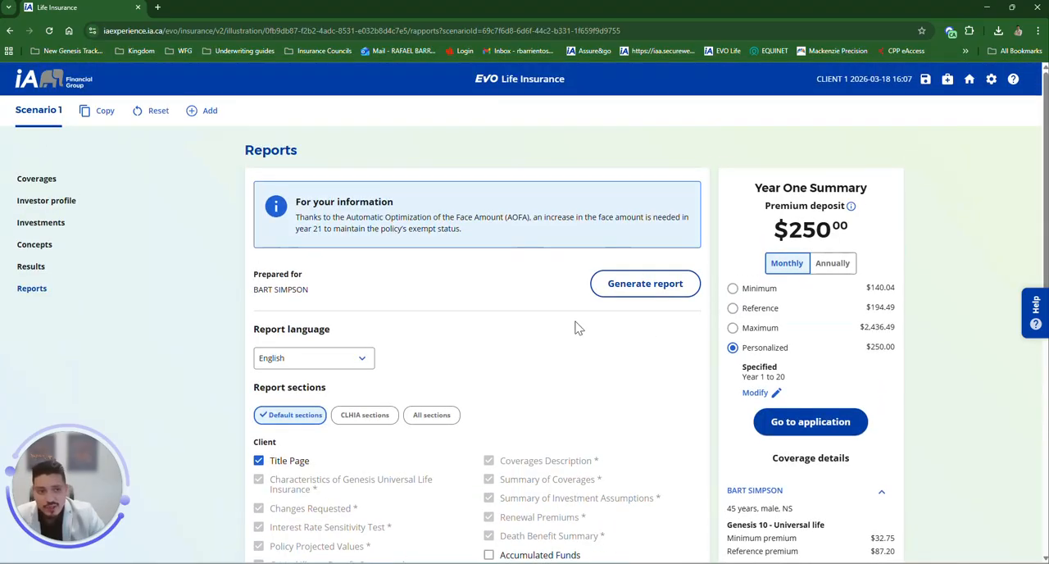
left_click(988, 86)
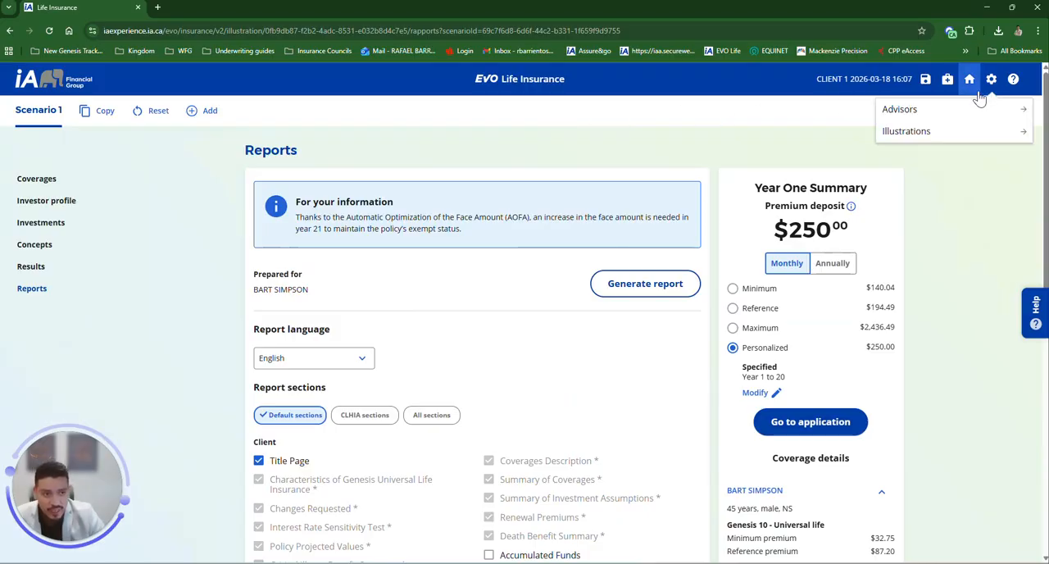
left_click(904, 131)
left_click(385, 339)
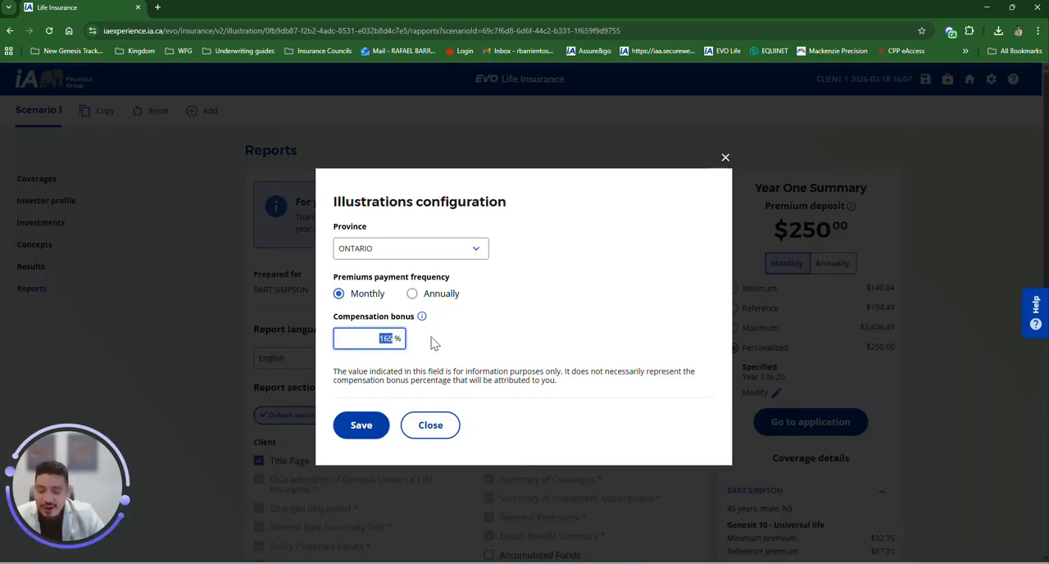
left_click(432, 338)
left_click_drag(378, 339, 416, 342)
left_click(418, 340)
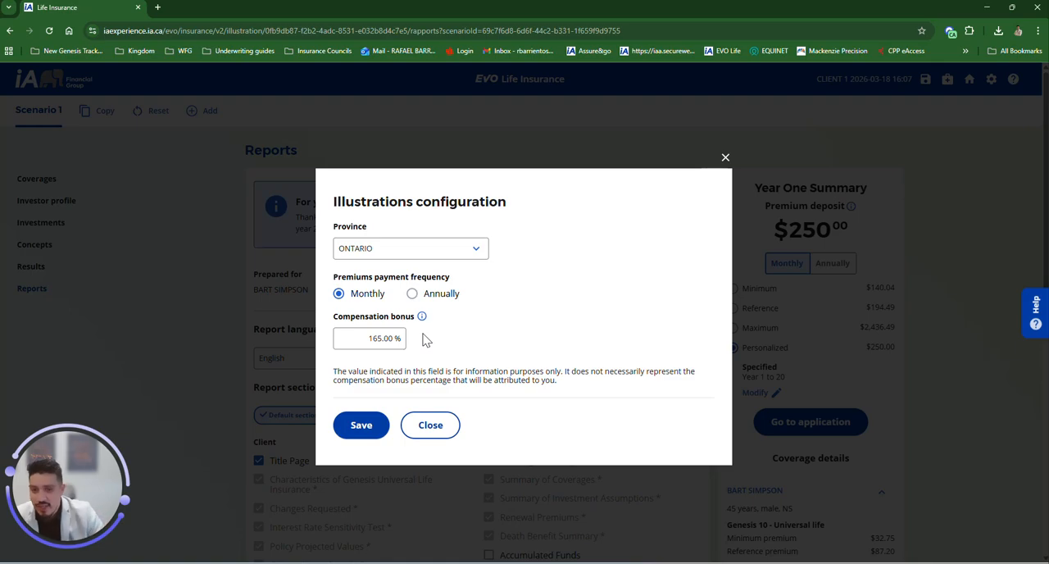
left_click(399, 258)
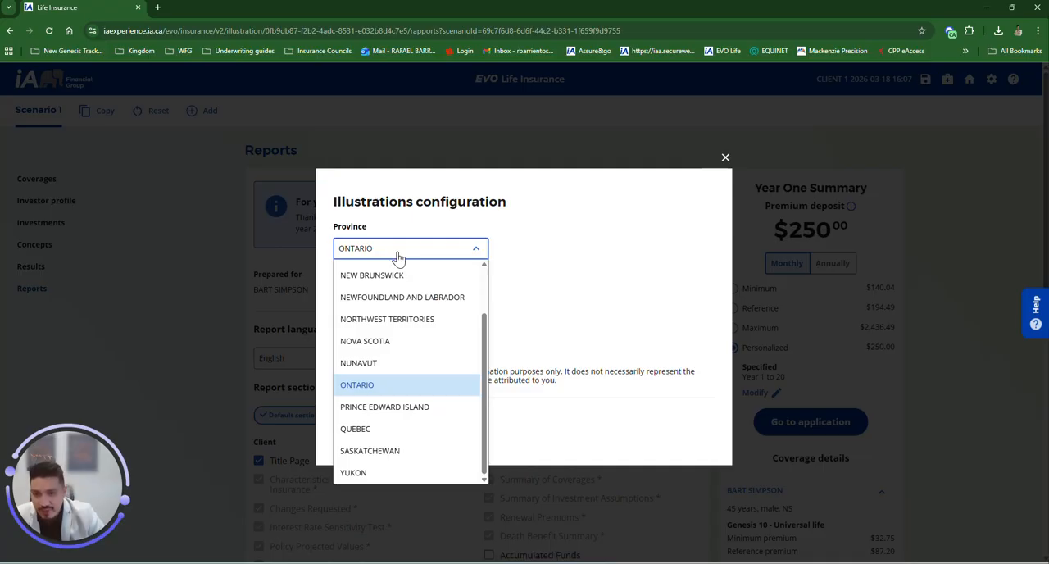
left_click(367, 385)
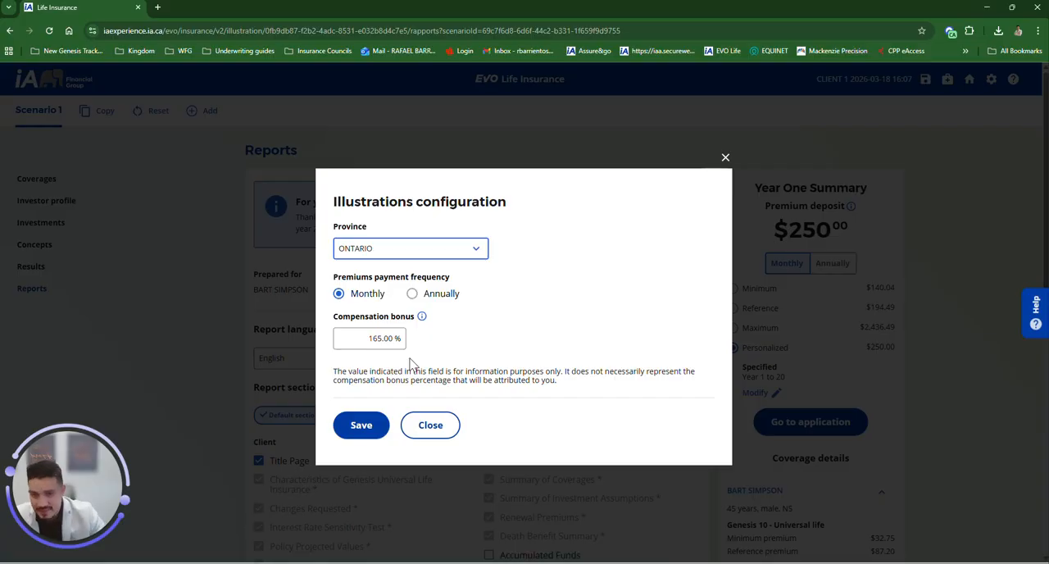
left_click(400, 259)
scroll(410, 287, "up", 2)
left_click(572, 250)
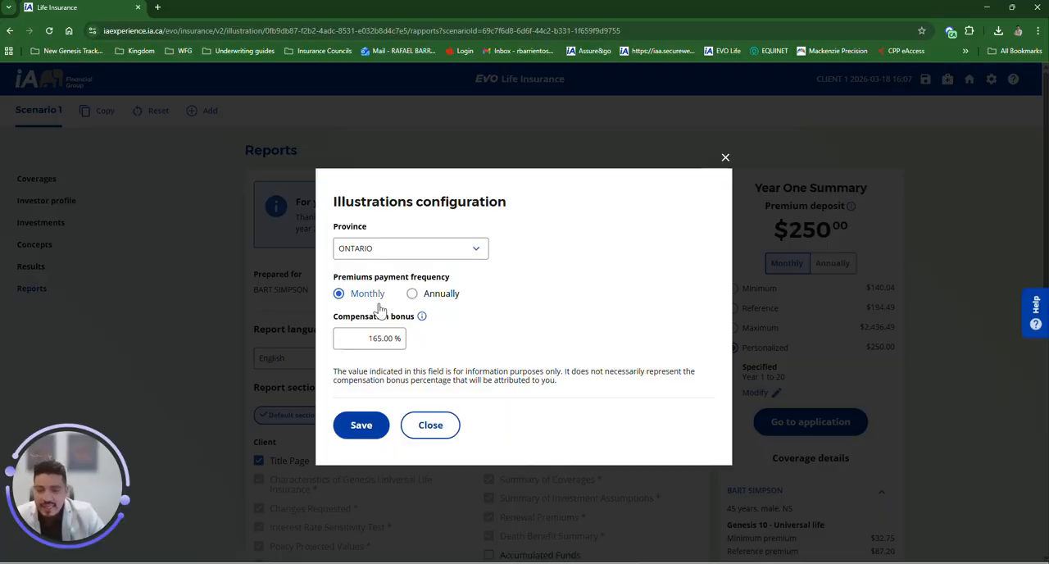
left_click_drag(344, 318, 406, 318)
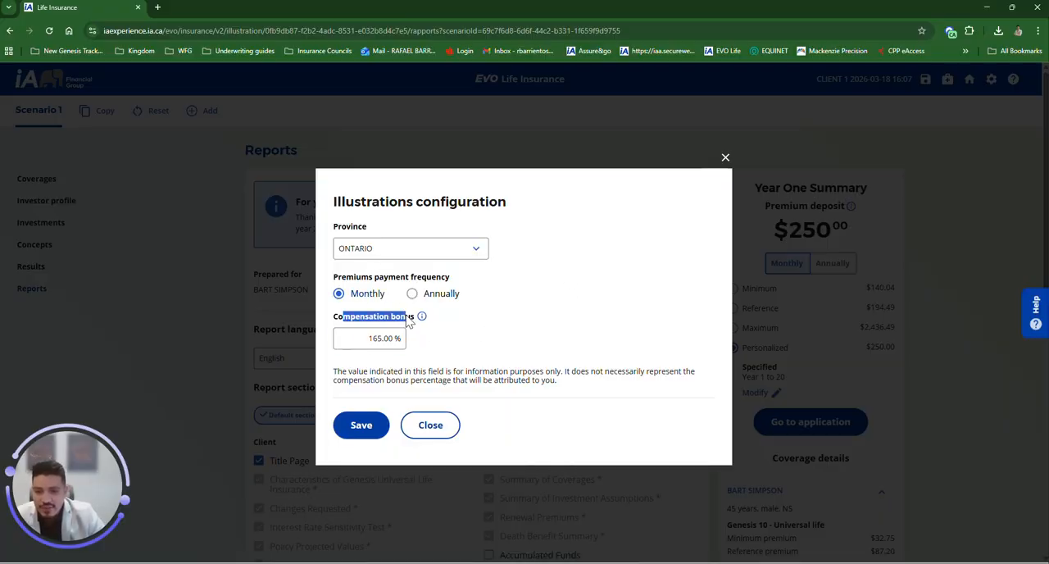
left_click(367, 337)
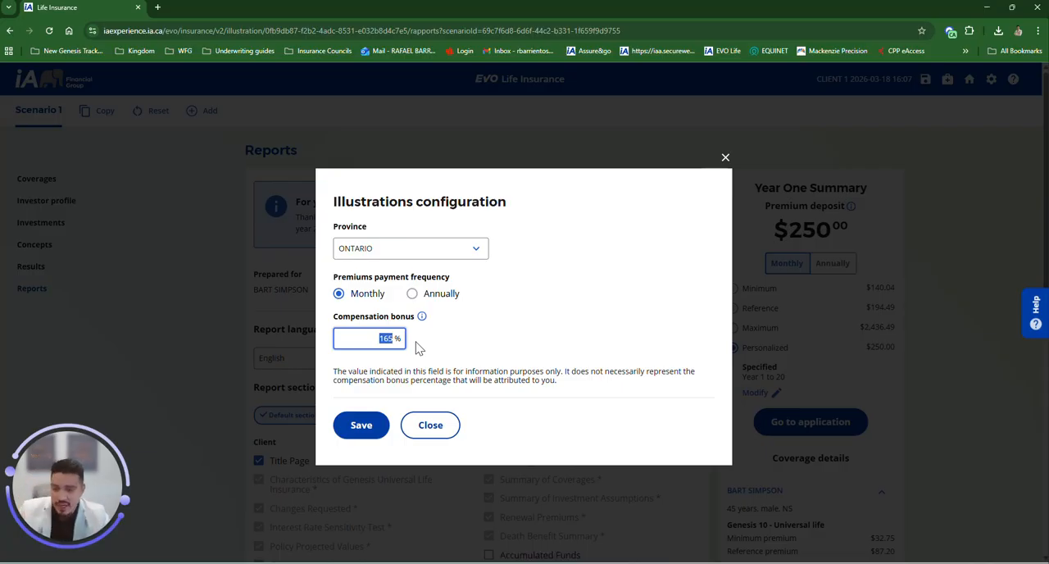
left_click(362, 424)
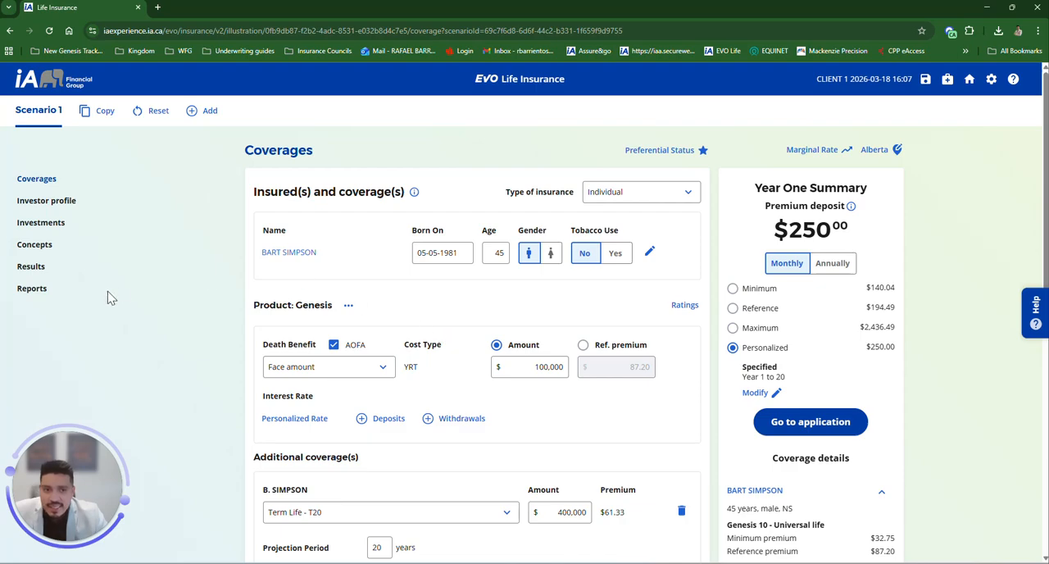
Step: Return to Reports, generate the illustration report and save the PDF in Downloads as illustration-report (3)
left_click(39, 300)
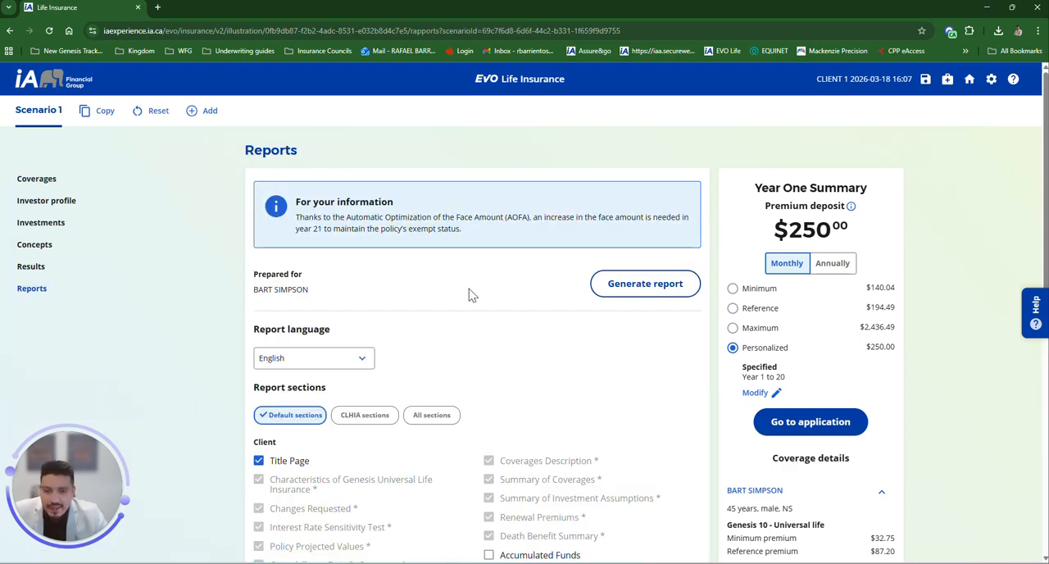
left_click(637, 288)
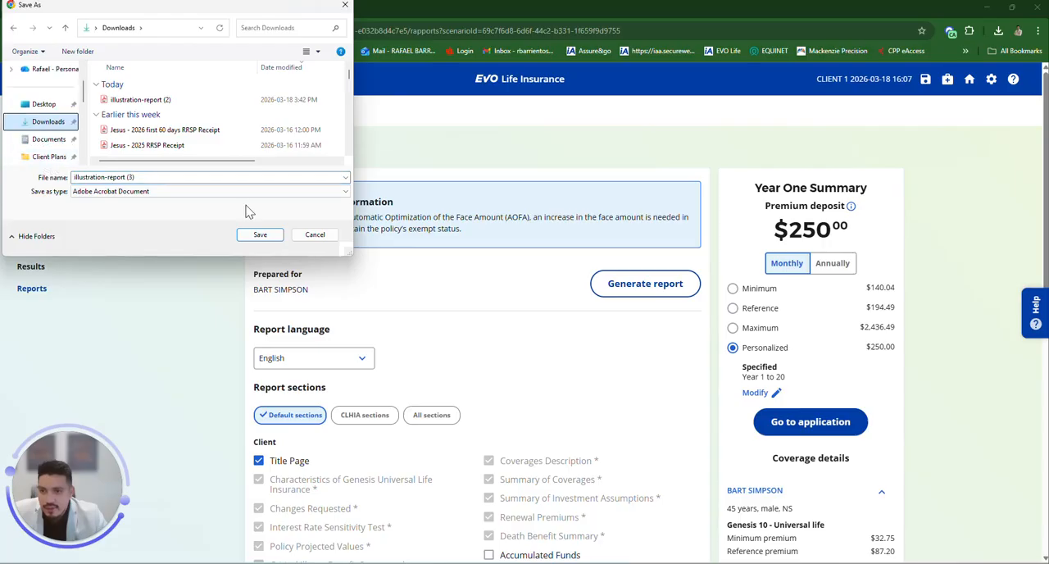
left_click(275, 238)
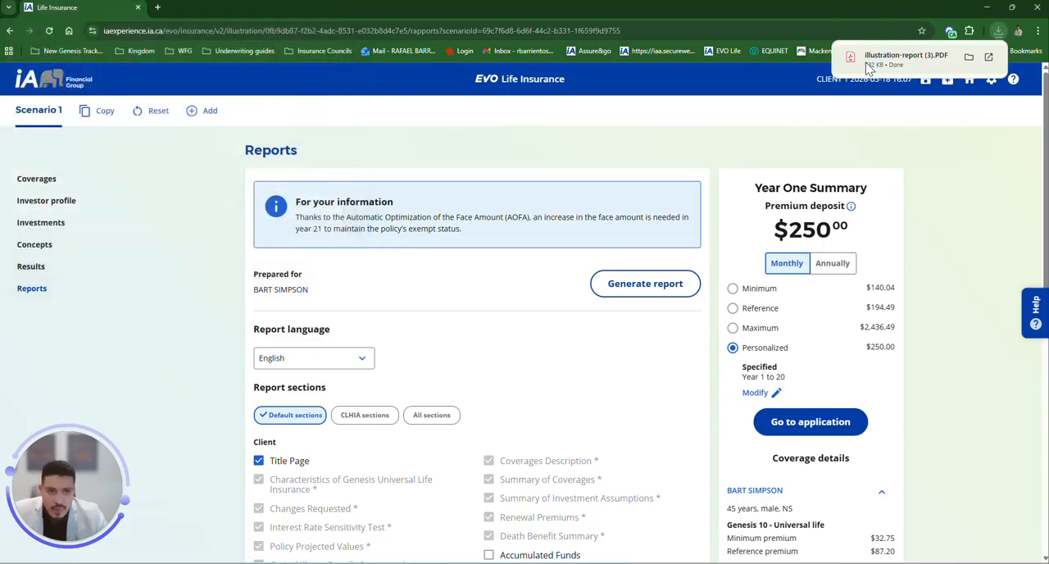
Step: Open the downloaded illustration report PDF and browse its cover page and opening sections
left_click(865, 62)
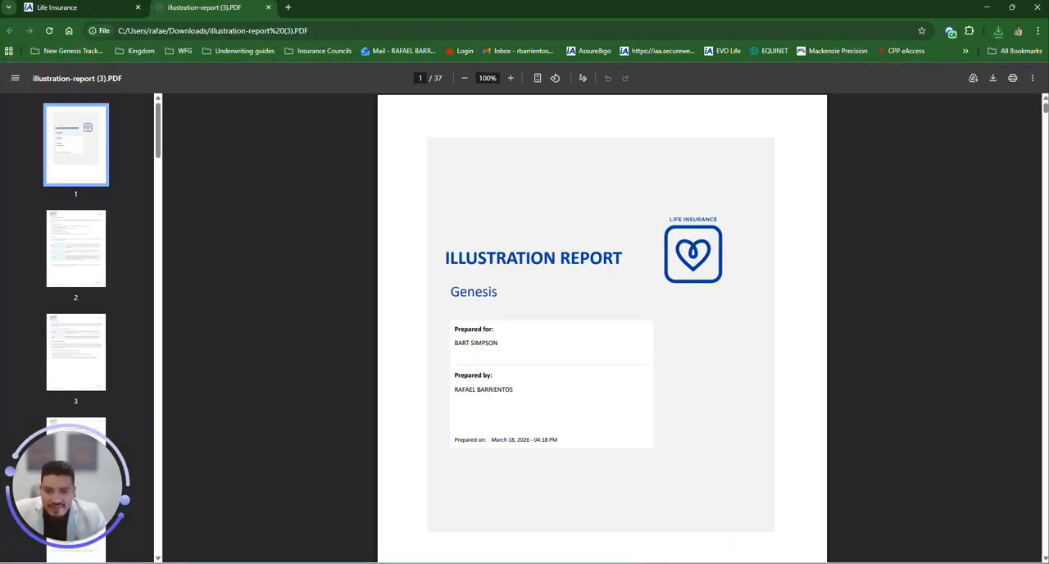
scroll(626, 261, "up", 4)
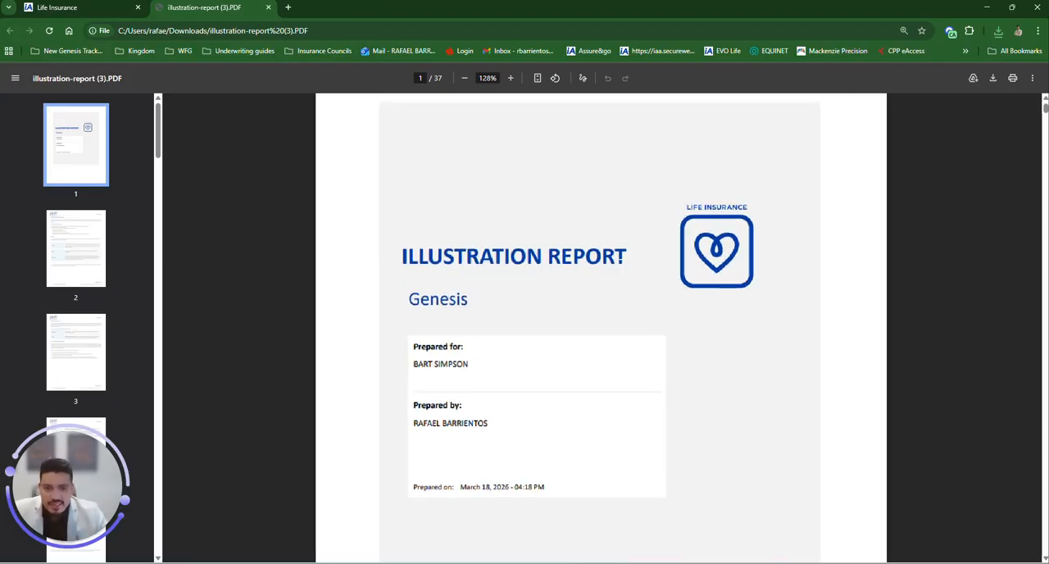
scroll(533, 309, "down", 1)
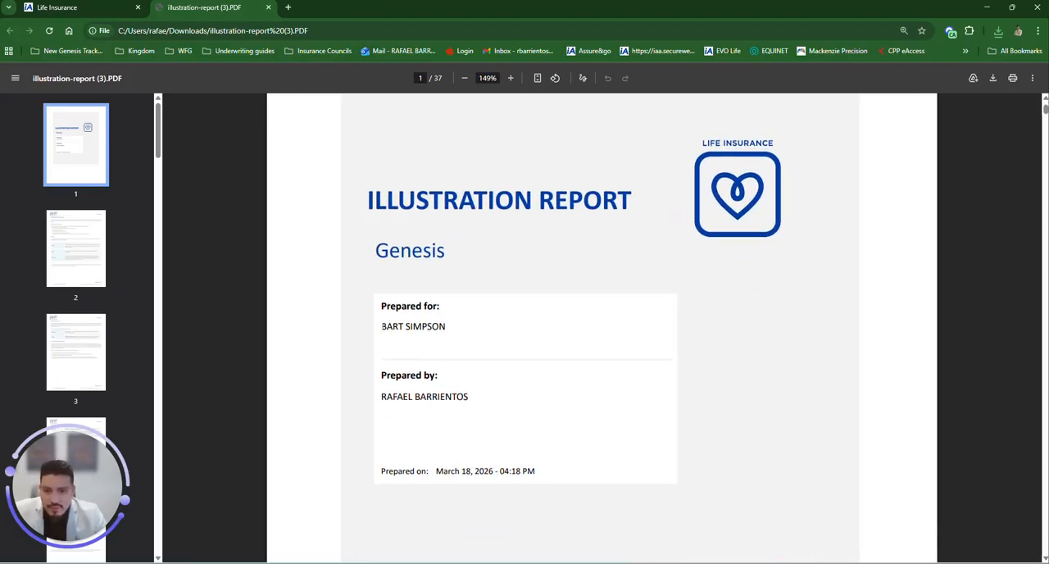
left_click_drag(382, 326, 445, 326)
scroll(407, 368, "down", 1)
left_click_drag(387, 342, 446, 342)
scroll(479, 358, "down", 2)
left_click_drag(447, 306, 526, 307)
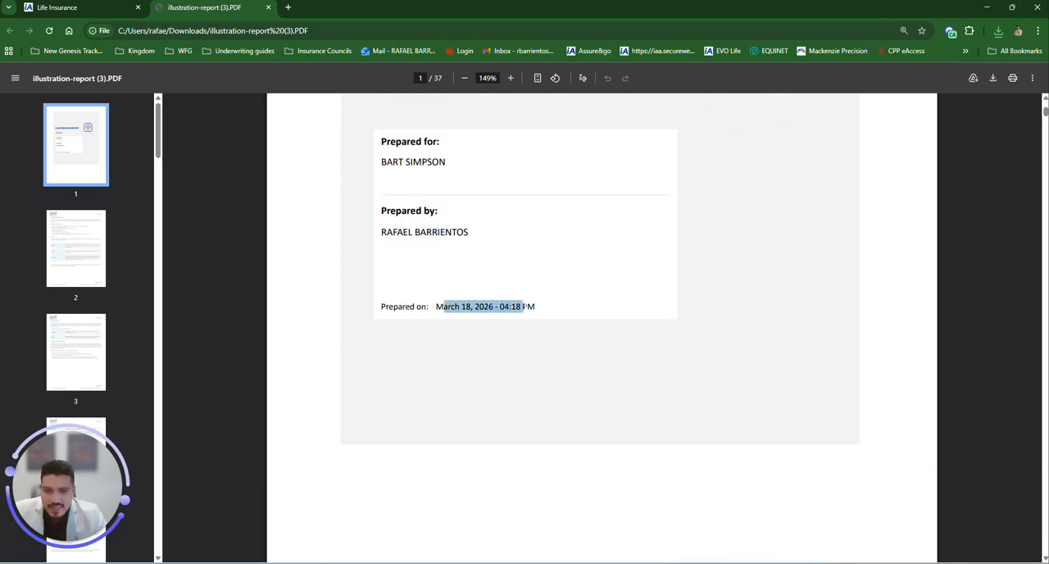
scroll(525, 330, "down", 6)
scroll(523, 332, "down", 20)
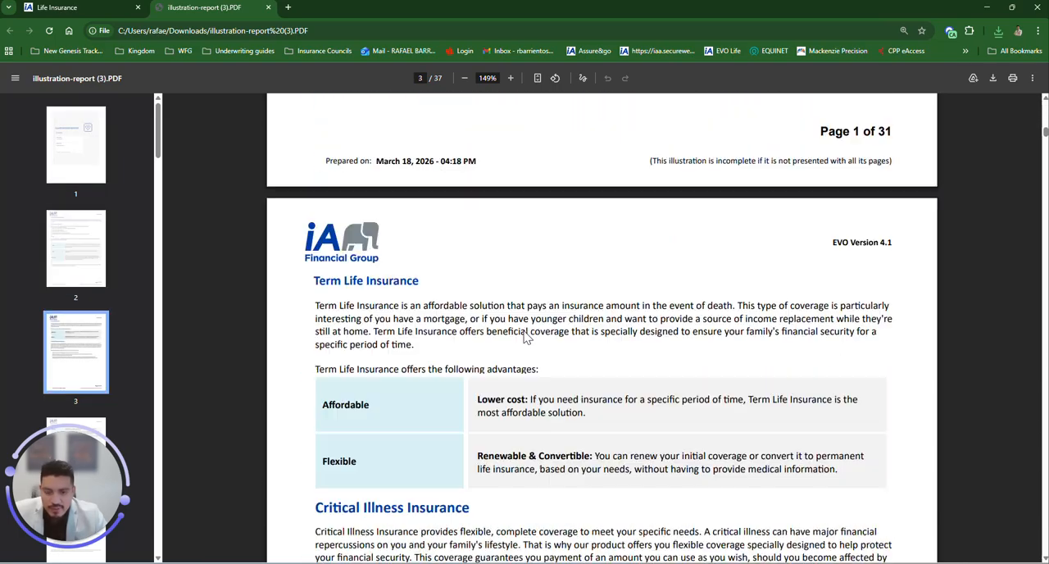
scroll(526, 339, "down", 20)
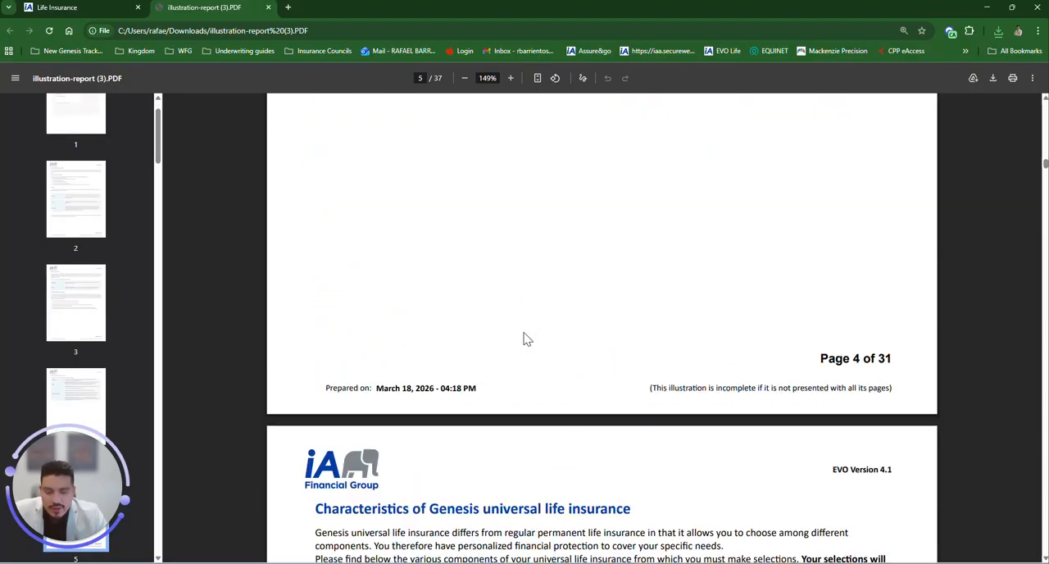
scroll(526, 338, "down", 15)
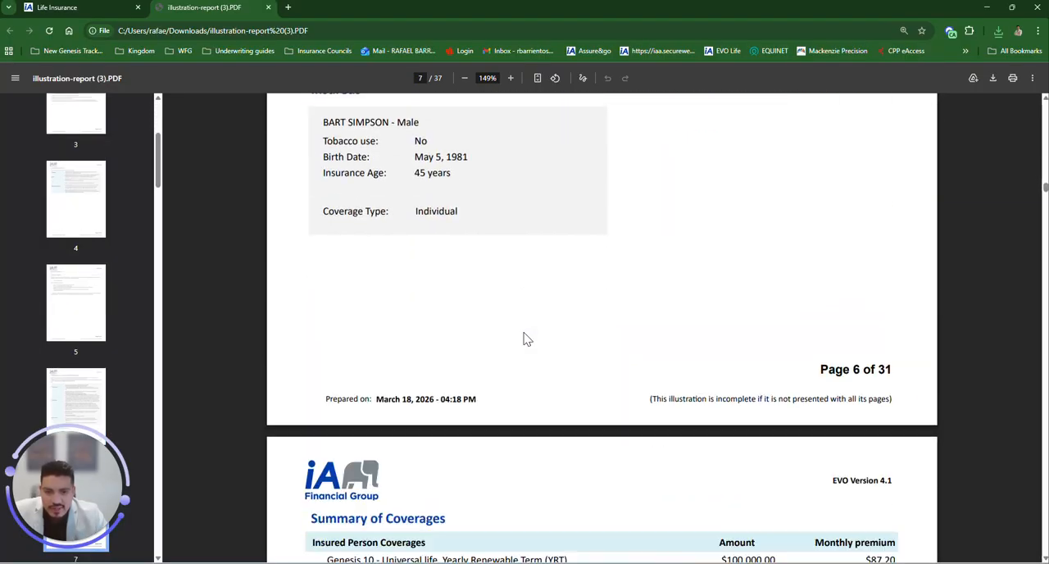
scroll(526, 338, "up", 3)
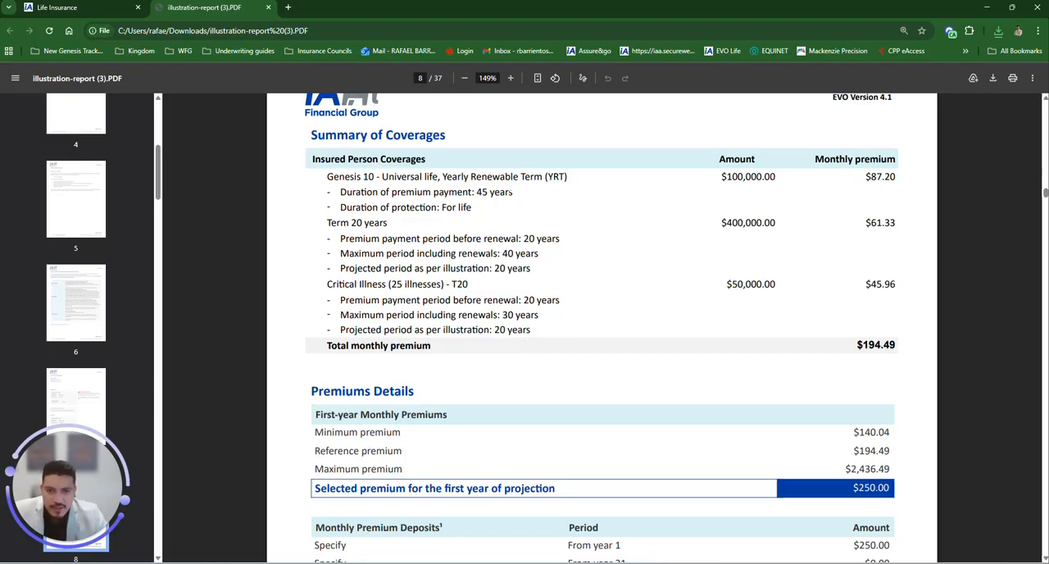
Step: Examine the coverage amounts for Genesis 10, Term 20 years and Critical Illness in the Summary of Coverages
left_click_drag(336, 176, 775, 179)
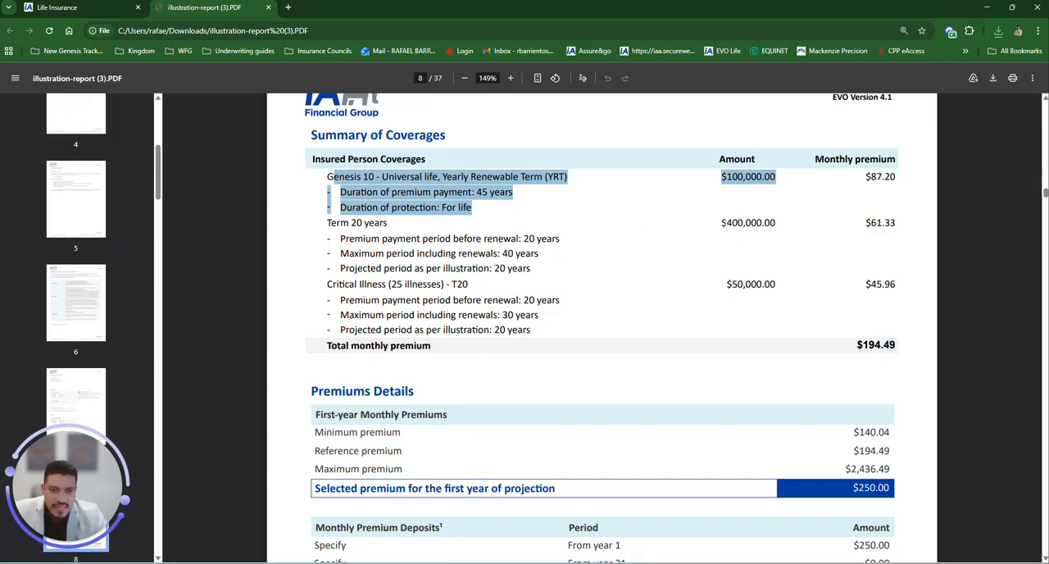
left_click_drag(721, 222, 776, 223)
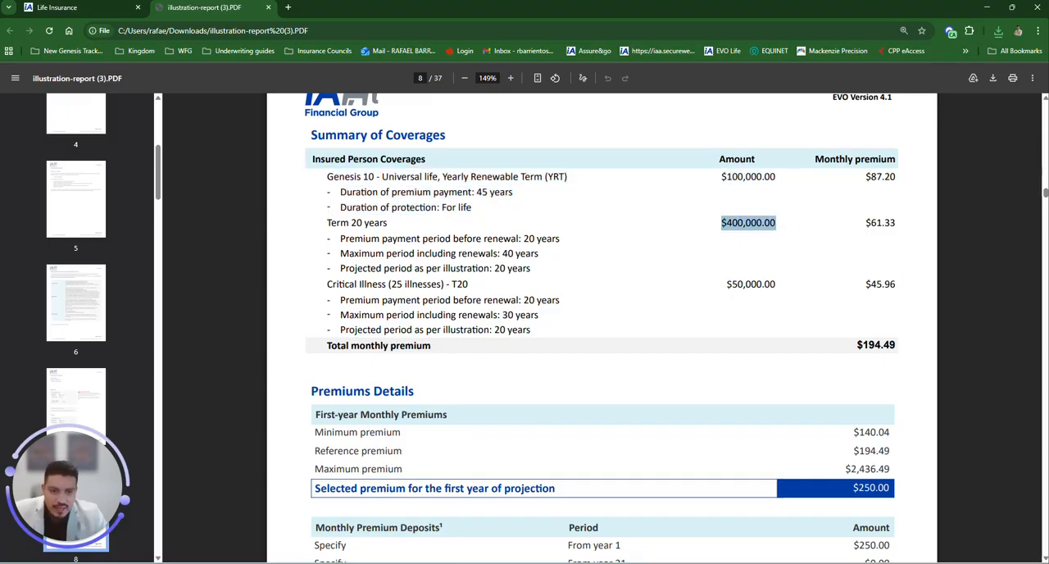
left_click_drag(731, 284, 776, 284)
scroll(779, 318, "down", 3)
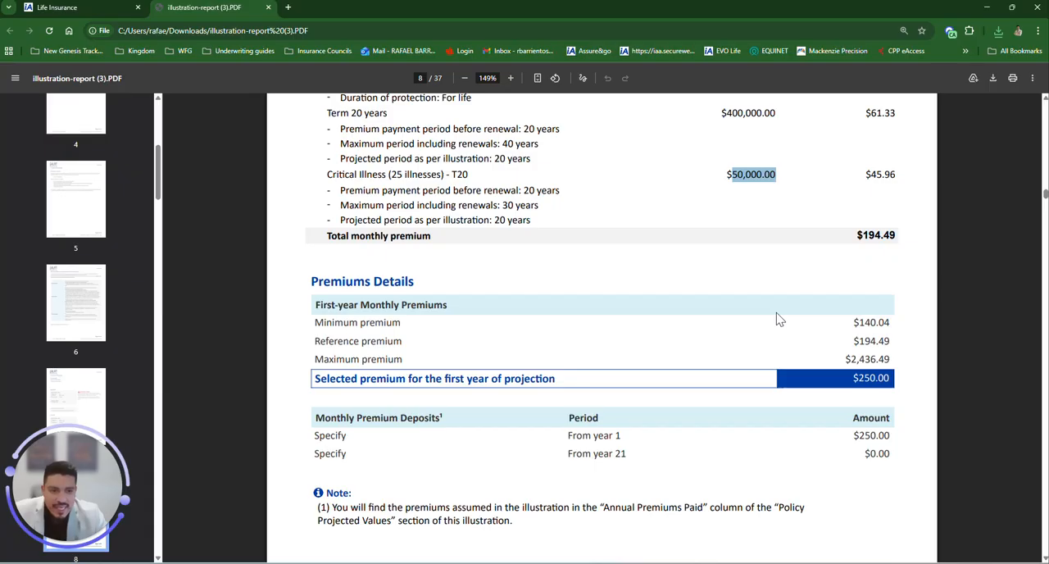
scroll(779, 318, "up", 2)
scroll(778, 318, "down", 2)
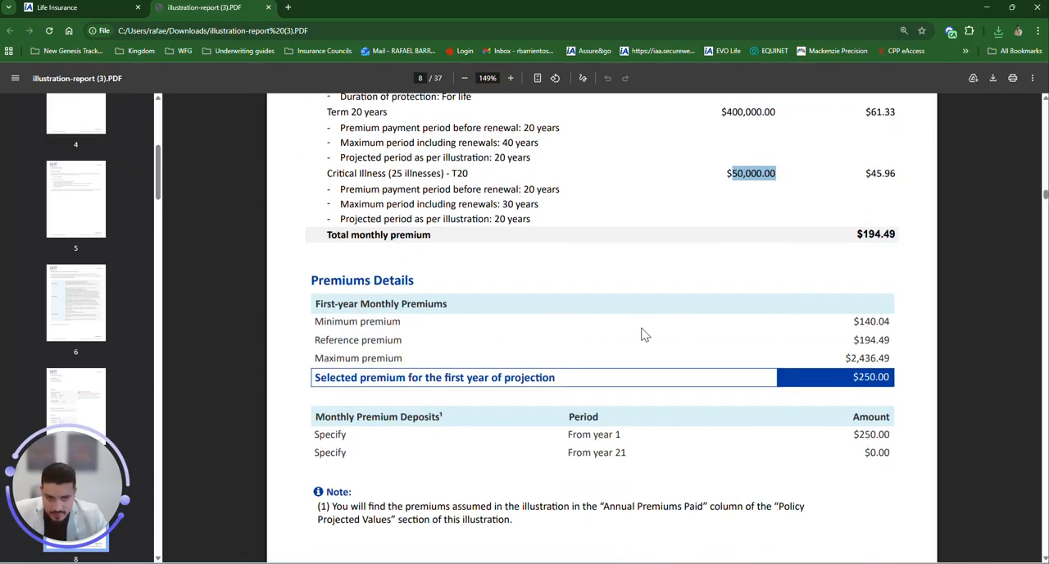
scroll(645, 332, "down", 2)
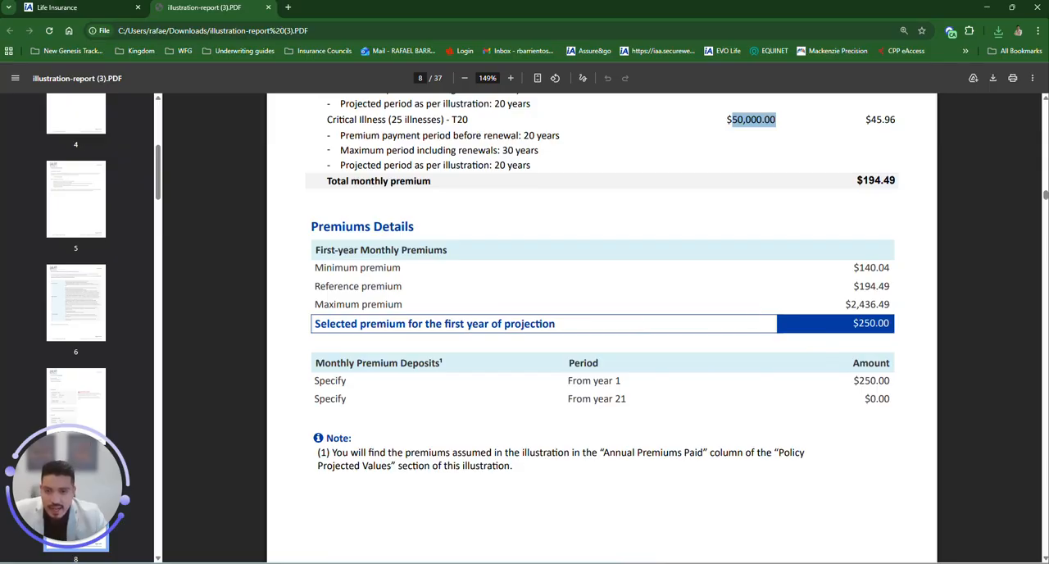
Step: Examine the first-year minimum, reference, maximum and selected premiums and the monthly premium deposit periods in Premiums Details
left_click_drag(323, 267, 402, 268)
left_click_drag(854, 267, 891, 268)
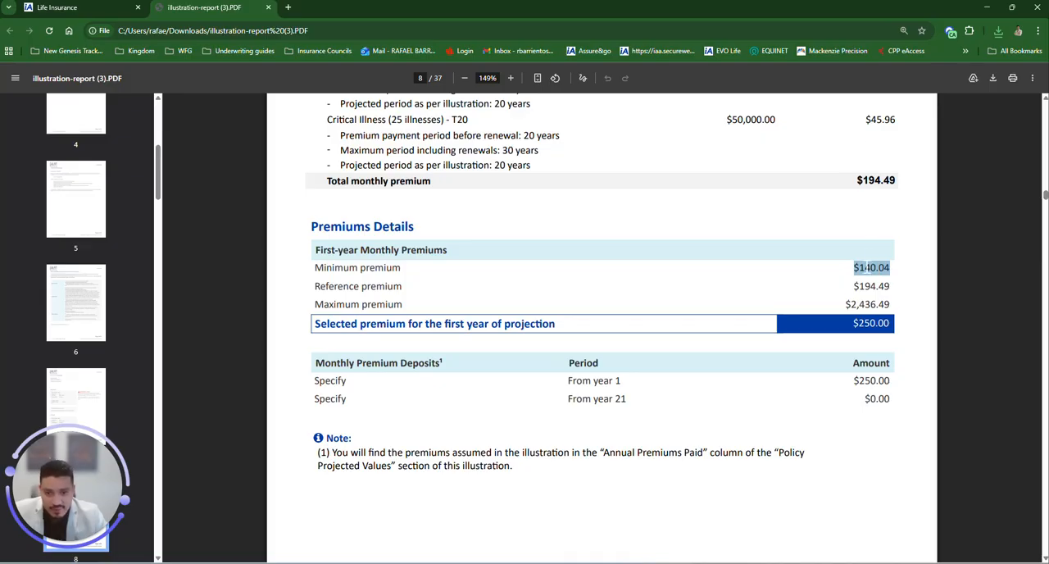
left_click_drag(855, 287, 890, 287)
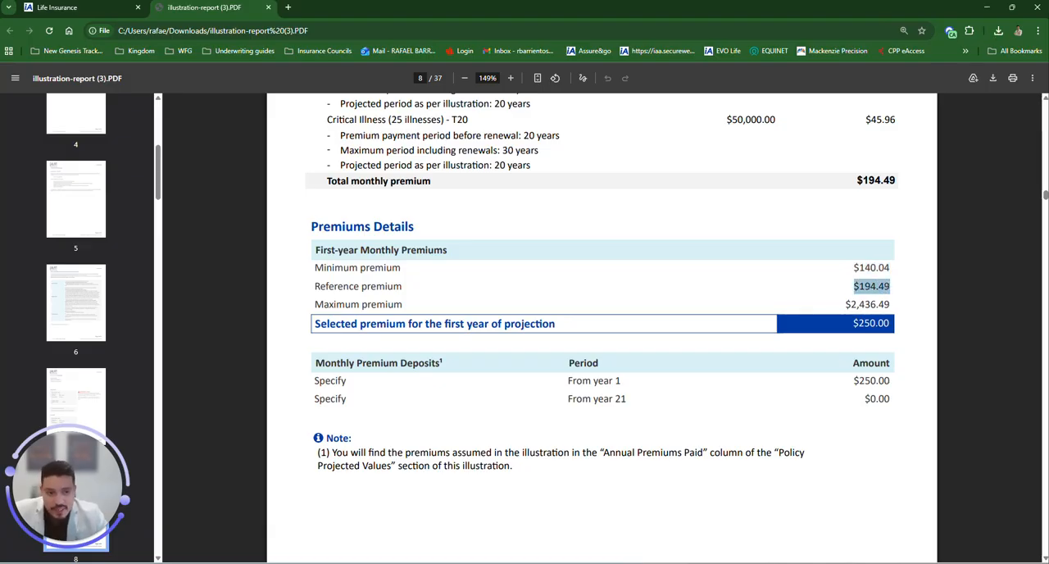
left_click(838, 290)
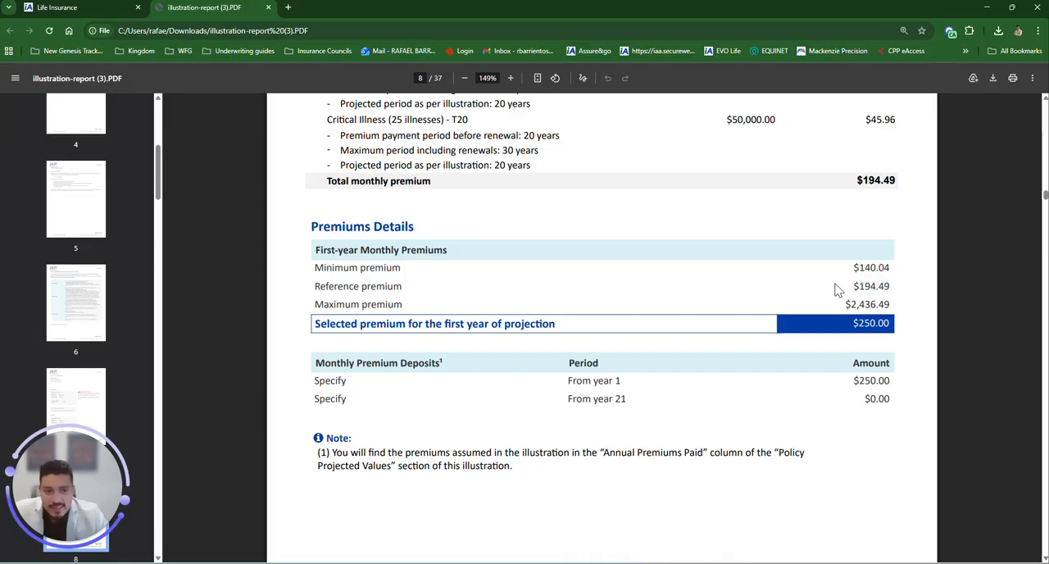
left_click_drag(853, 286, 890, 287)
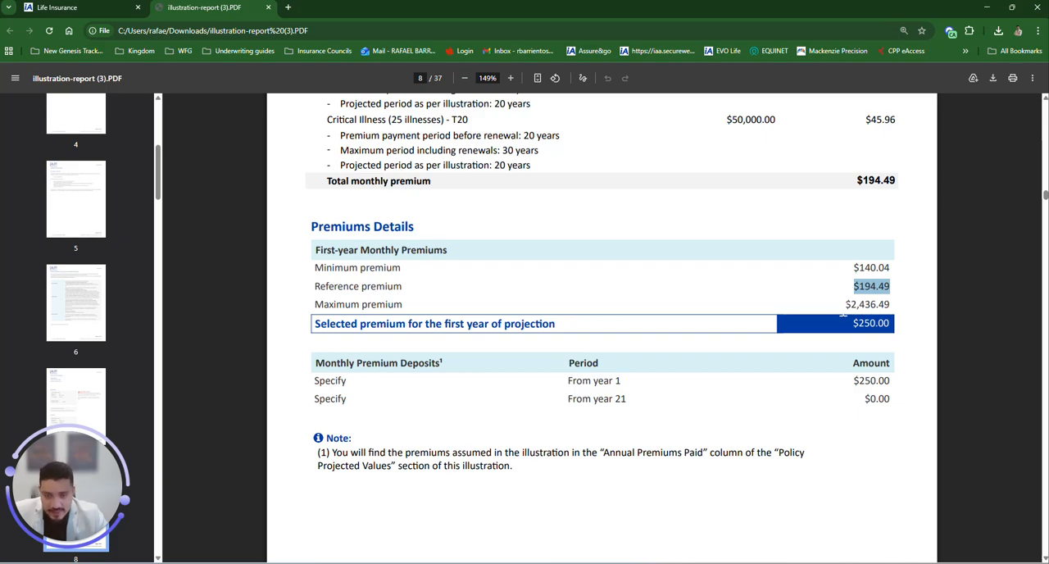
left_click_drag(846, 304, 891, 305)
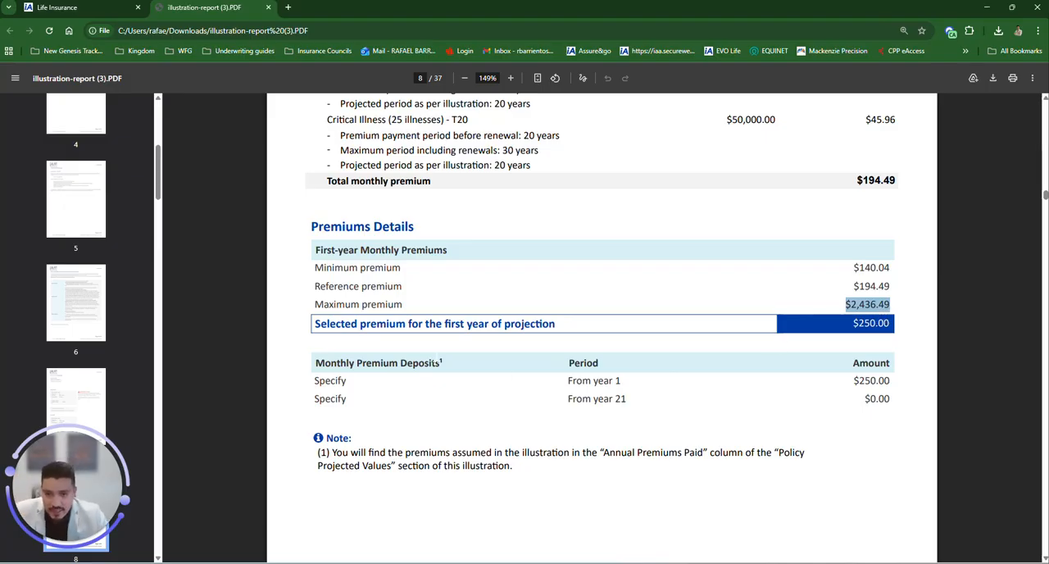
left_click(857, 327)
left_click_drag(877, 326, 892, 326)
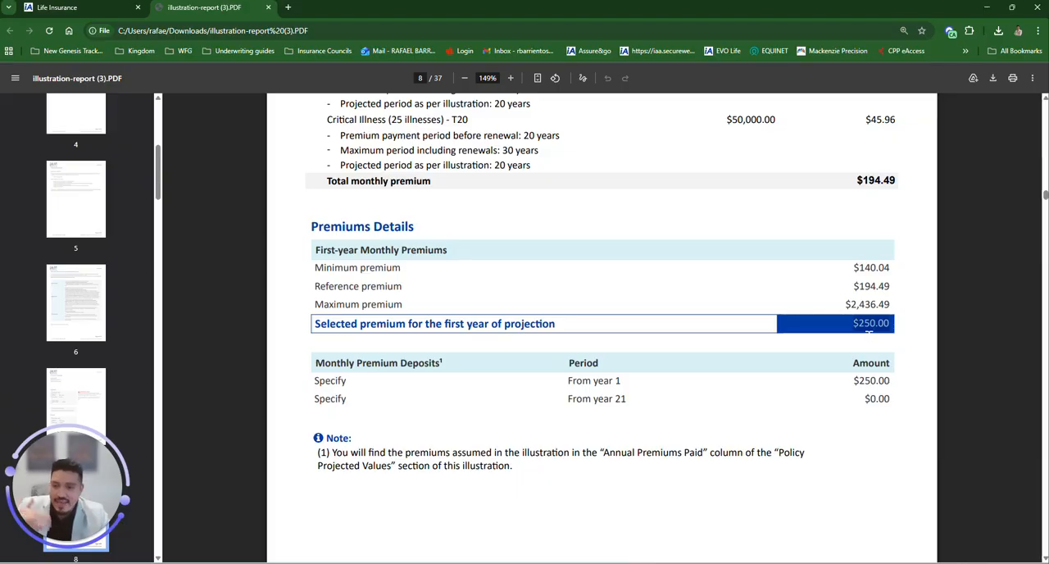
left_click(855, 325)
left_click_drag(853, 326, 888, 325)
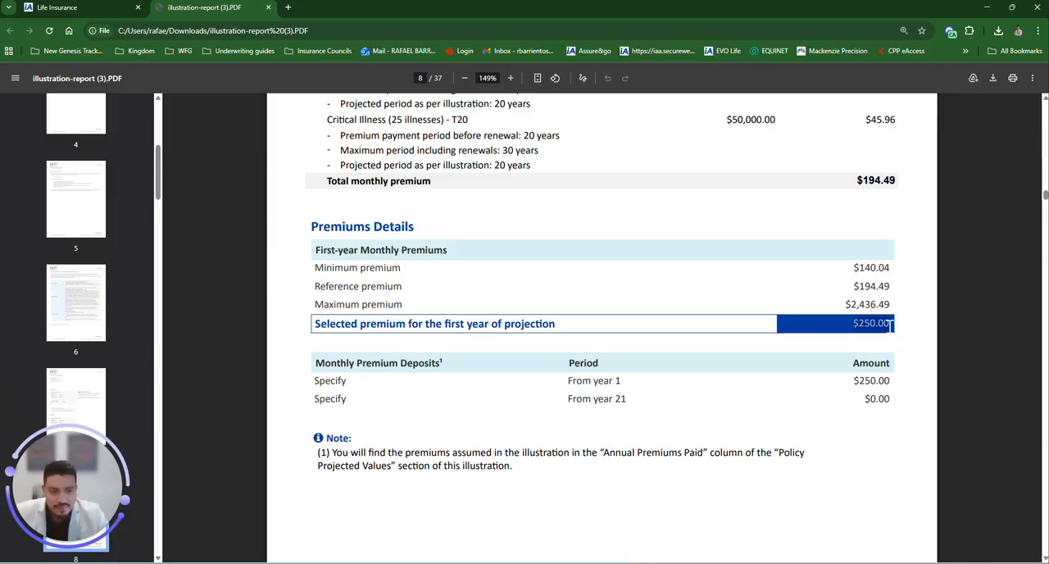
left_click_drag(569, 381, 621, 382)
left_click_drag(844, 382, 892, 382)
left_click_drag(572, 399, 628, 399)
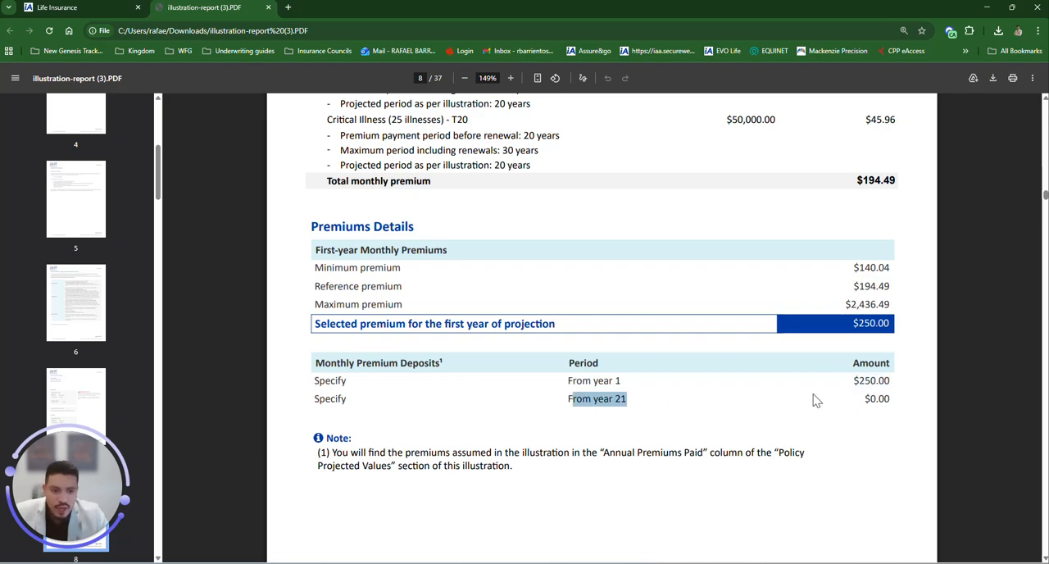
left_click_drag(865, 399, 891, 399)
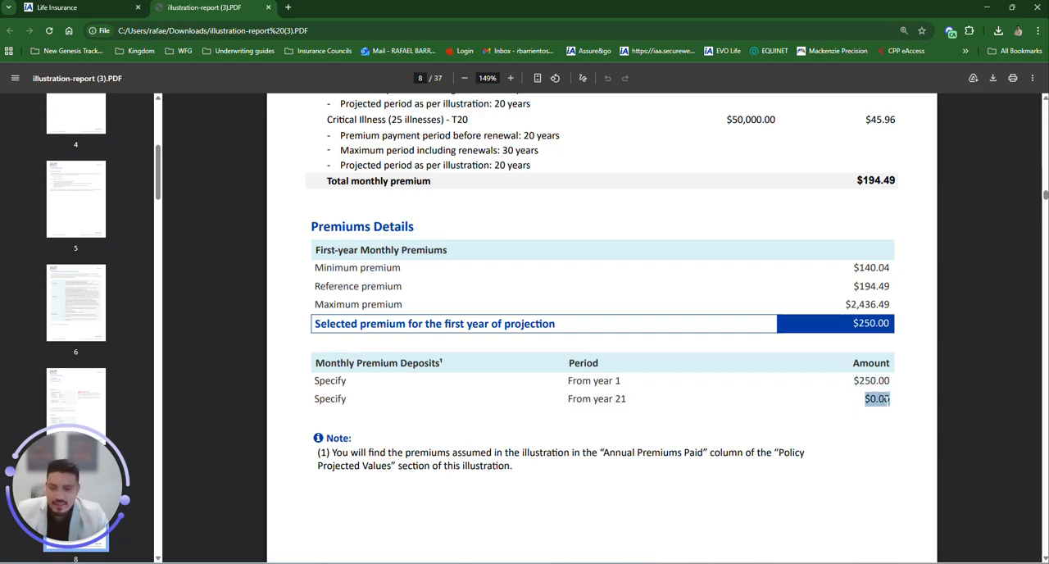
Step: Examine the fund interest rates, allocations and first-year average return in the Summary of Investment Assumptions
scroll(670, 442, "down", 3)
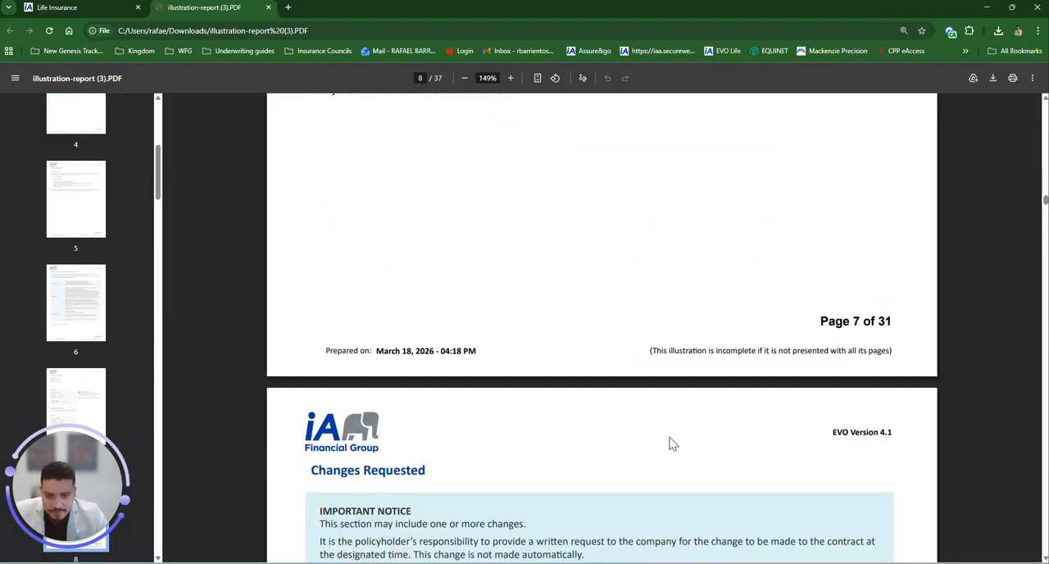
scroll(670, 442, "down", 20)
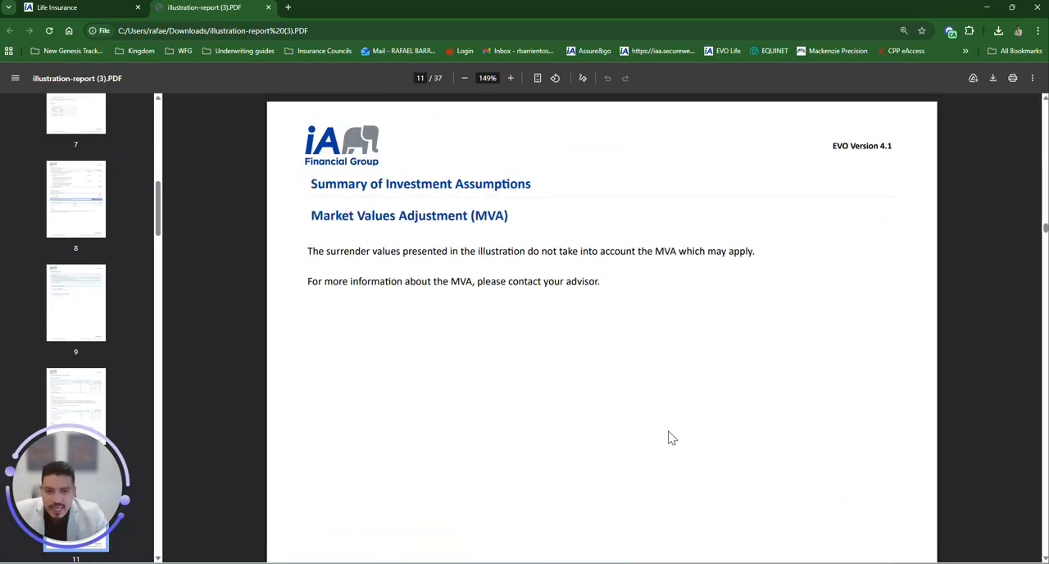
scroll(671, 439, "up", 8)
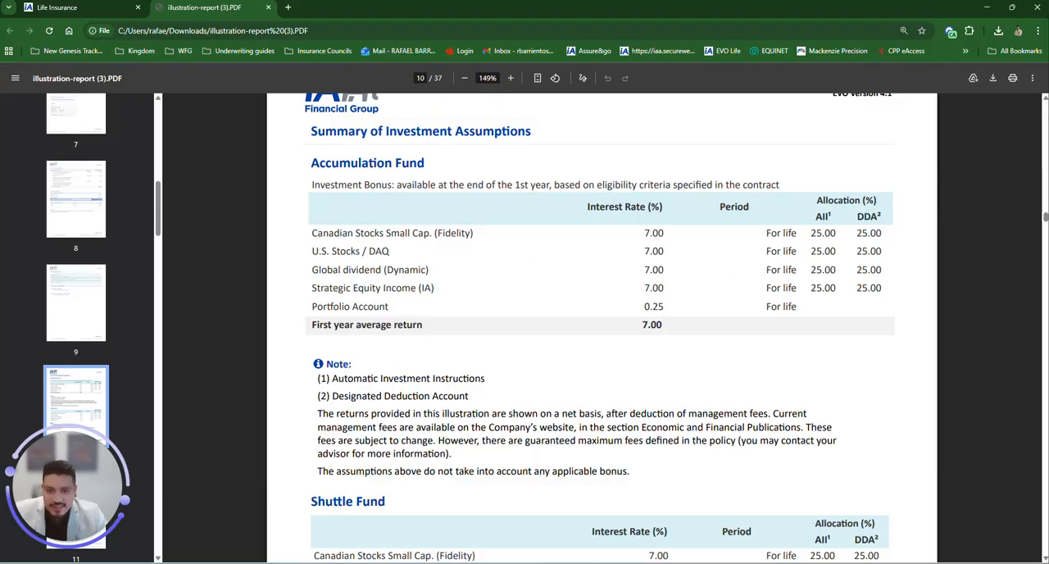
double_click(652, 325)
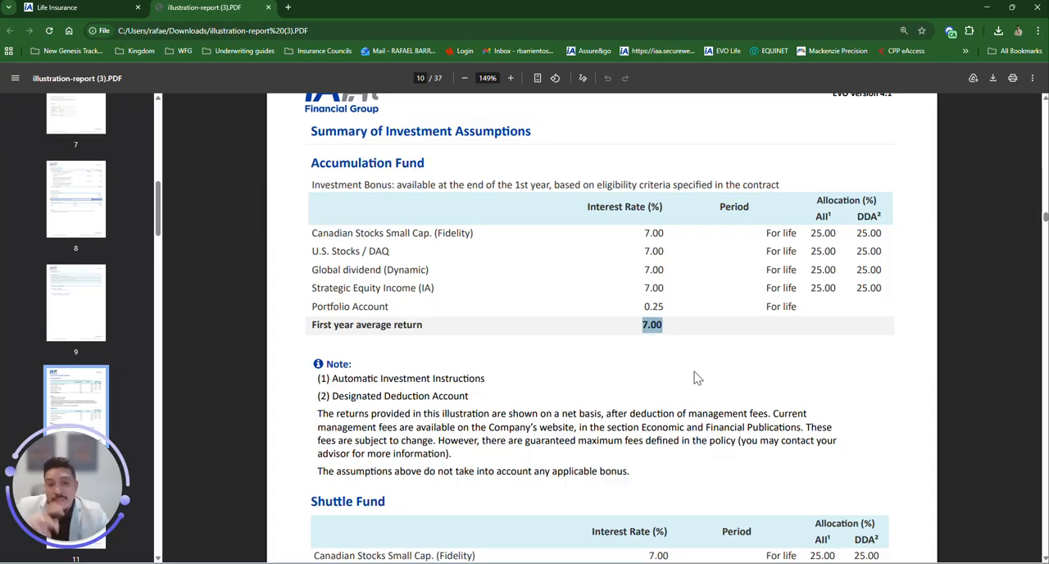
scroll(699, 376, "down", 1)
scroll(691, 370, "down", 15)
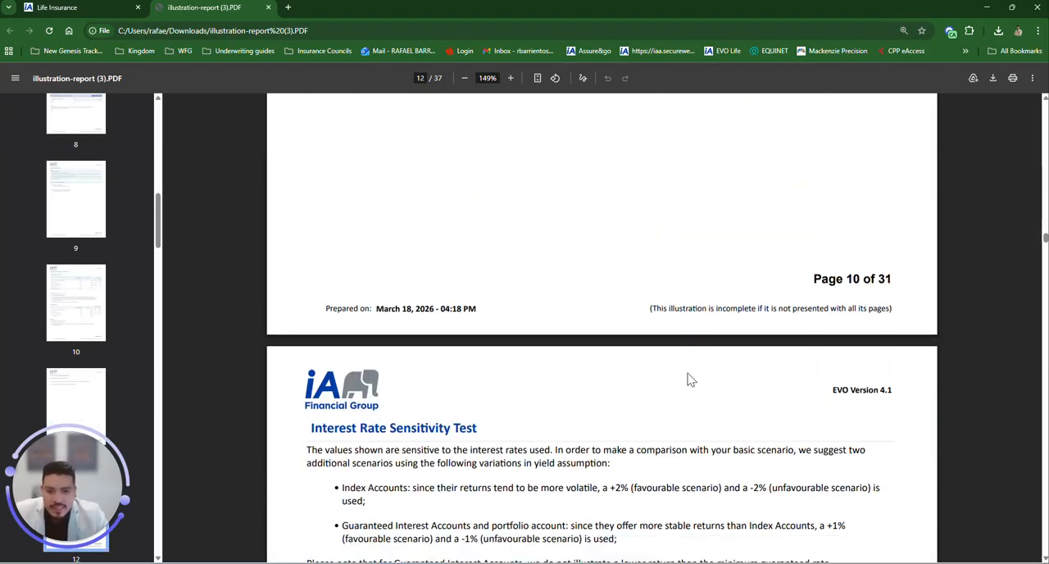
Step: Examine the basic, favourable and unfavourable scenarios in the Interest Rate Sensitivity Test table
scroll(691, 379, "up", 1)
scroll(693, 377, "up", 1)
scroll(693, 378, "down", 2)
scroll(693, 377, "up", 1)
left_click_drag(311, 182, 479, 181)
scroll(551, 376, "down", 1)
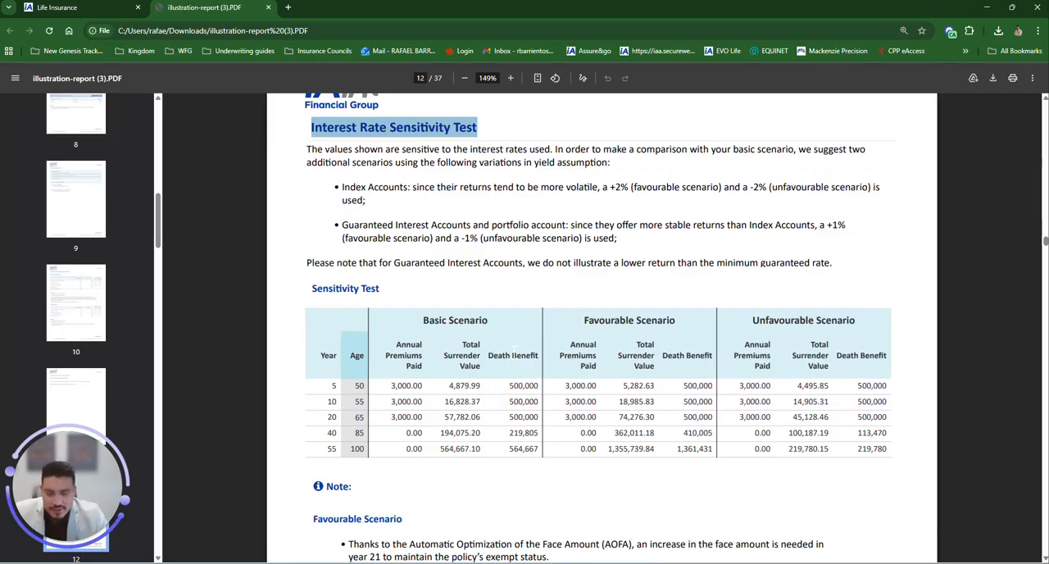
left_click_drag(423, 321, 489, 321)
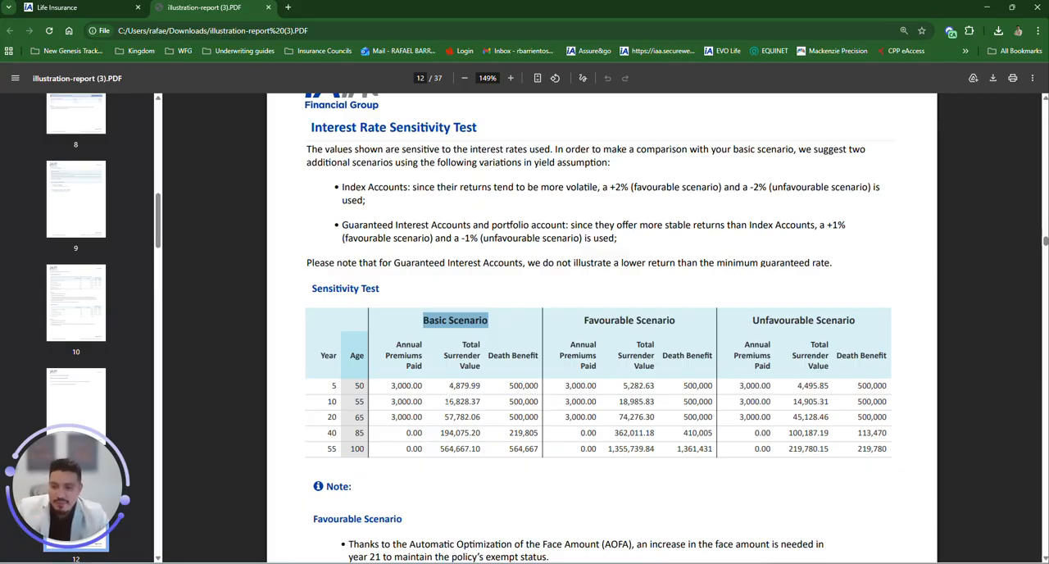
left_click_drag(584, 320, 680, 322)
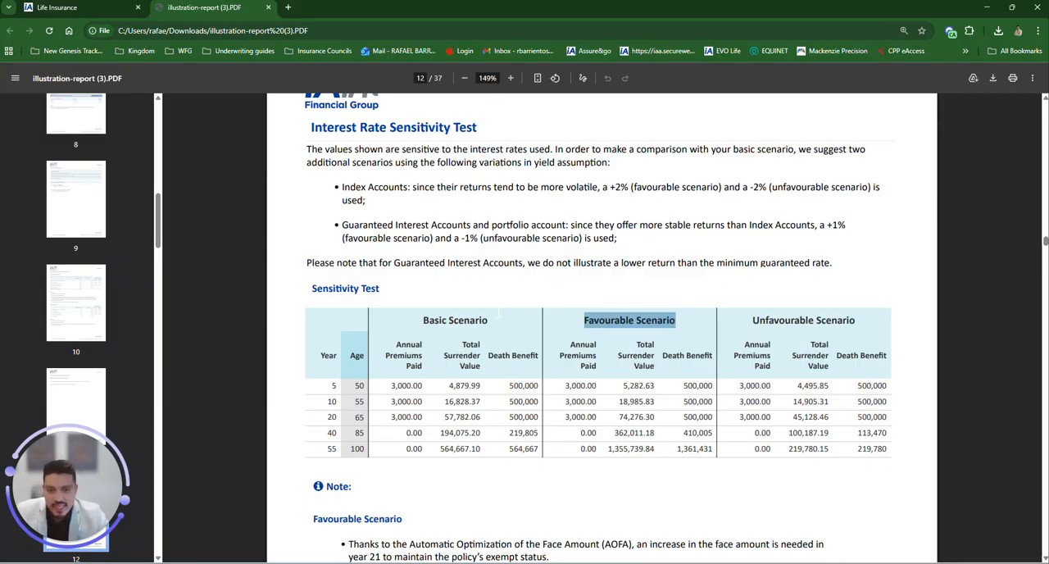
left_click(602, 321)
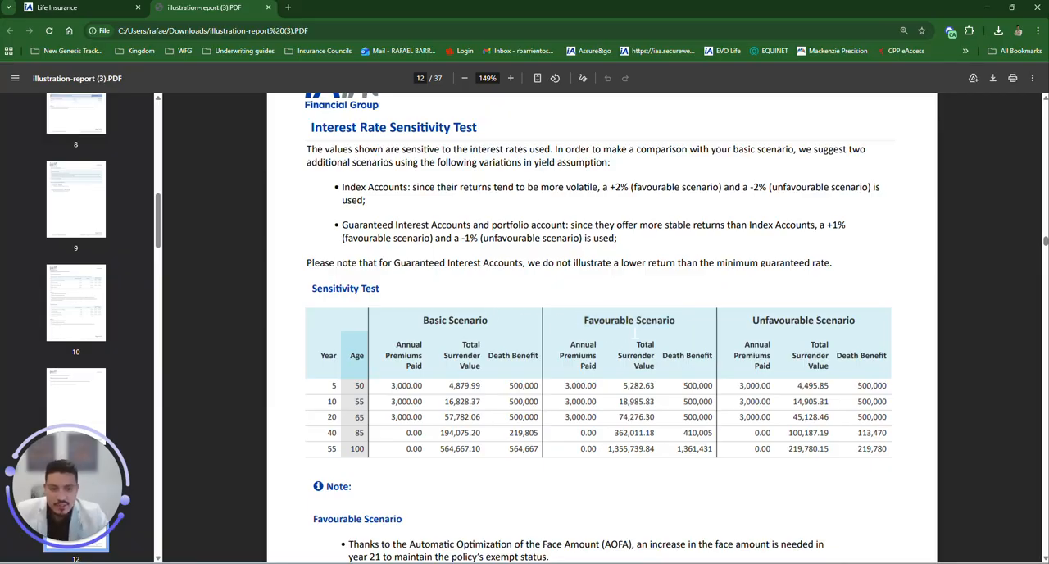
left_click_drag(584, 320, 666, 321)
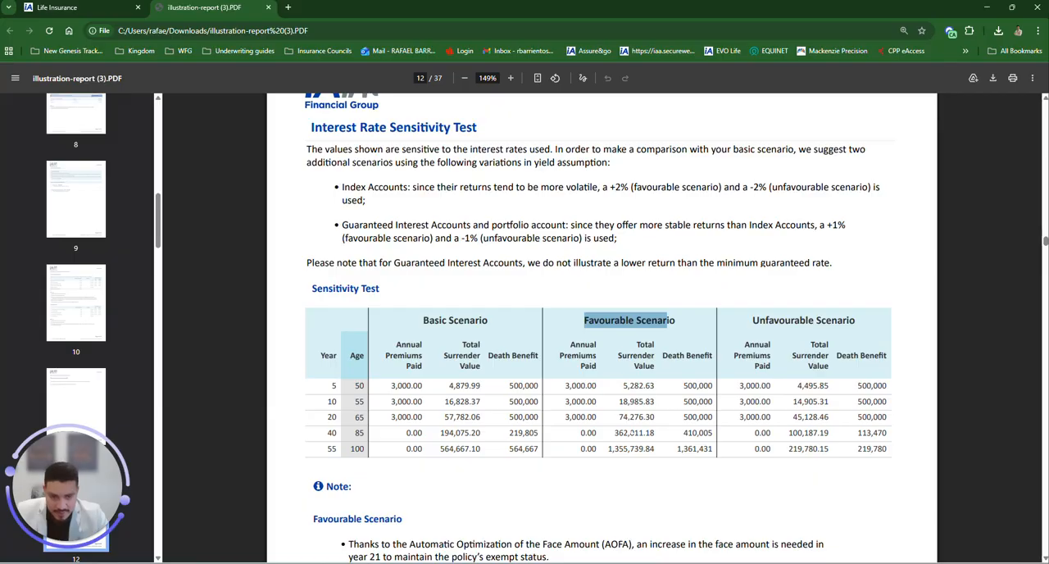
left_click(764, 327)
left_click_drag(752, 320, 857, 322)
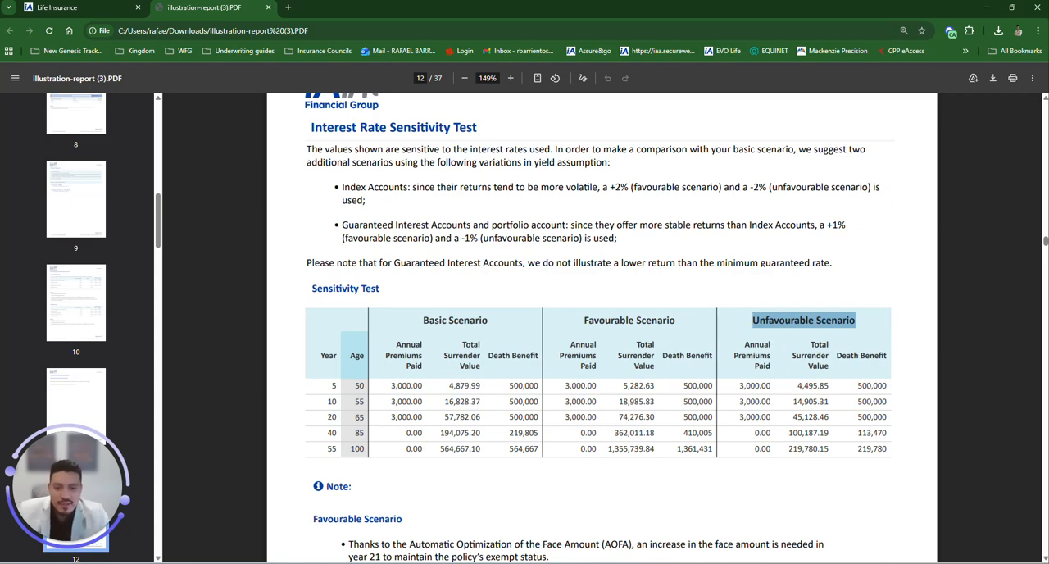
left_click_drag(752, 449, 888, 449)
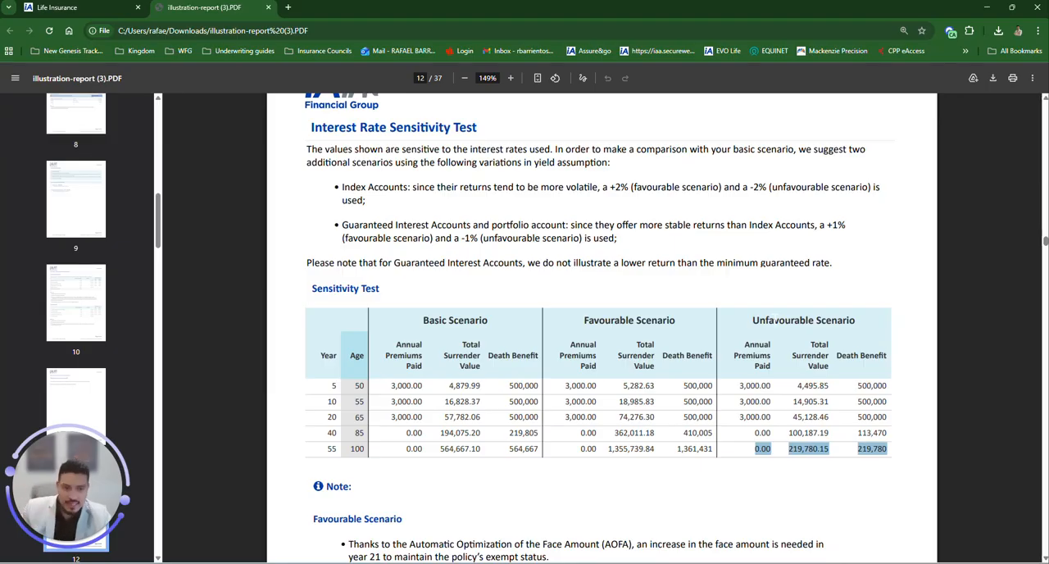
left_click_drag(753, 320, 858, 321)
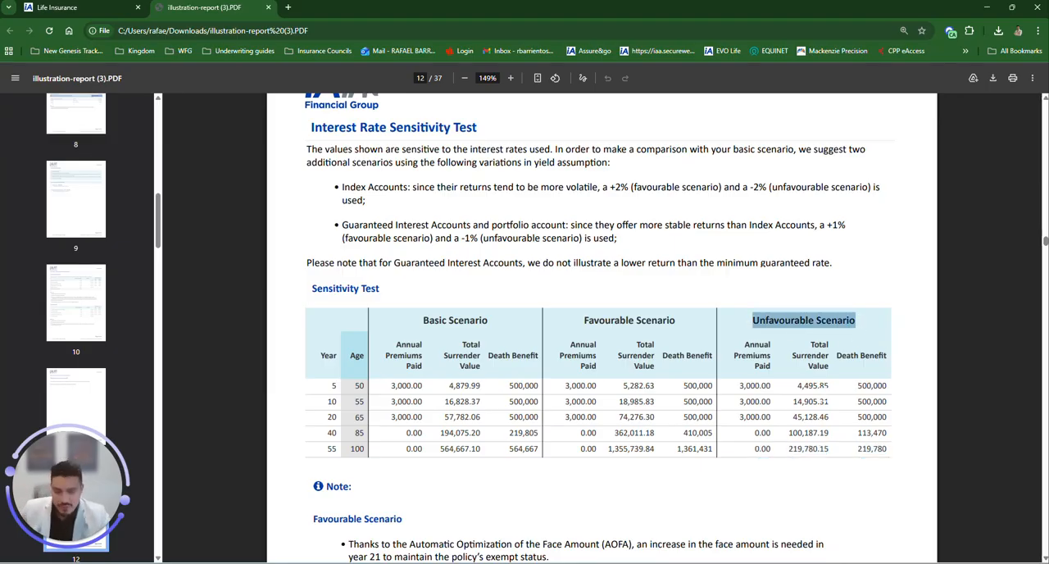
Step: Examine the annual premiums paid, surrender values and death benefits through age 100 in Policy Projected Values, then return to the EVO tab
scroll(815, 396, "down", 15)
mouse_move(1044, 259)
left_mouse_down()
mouse_move(1044, 285)
mouse_move(1044, 266)
left_mouse_up()
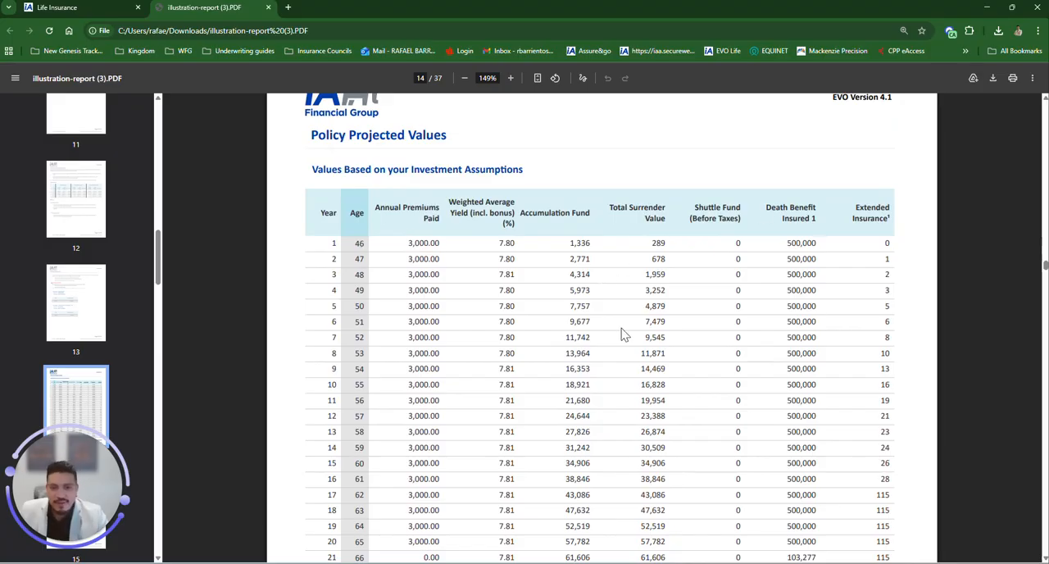
scroll(625, 335, "down", 3)
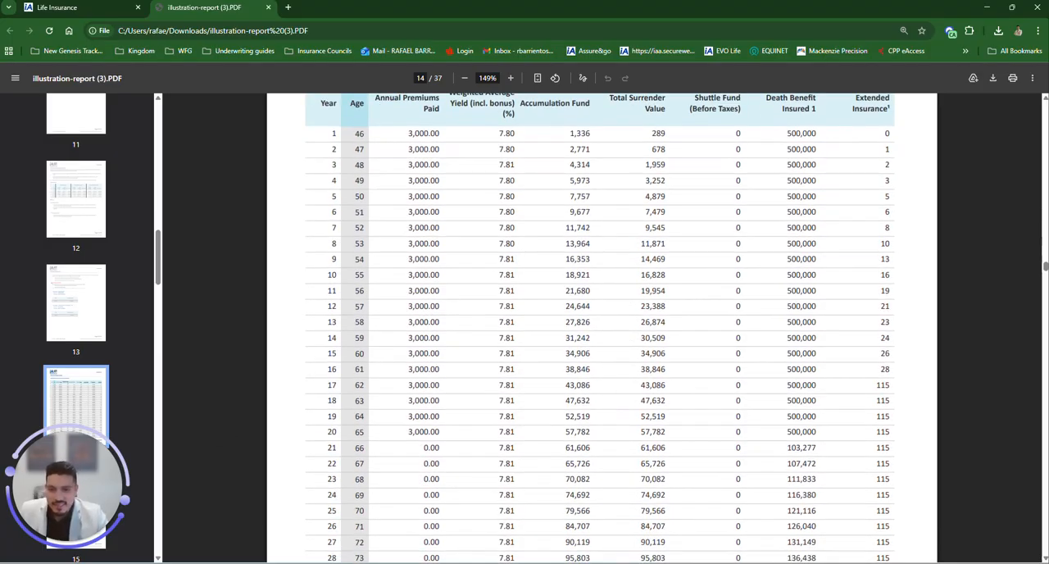
left_click_drag(327, 432, 441, 432)
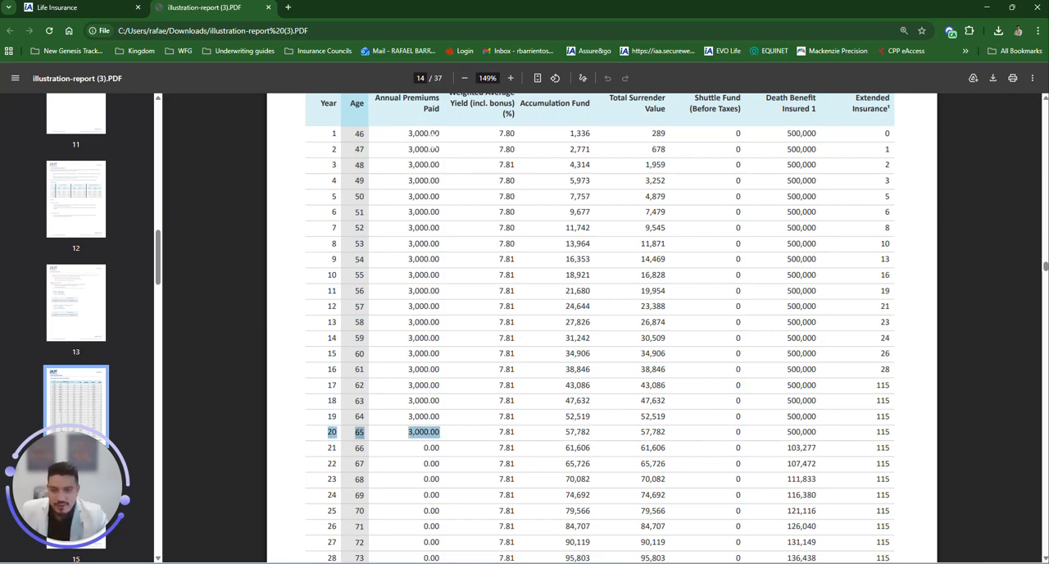
left_click_drag(423, 448, 440, 449)
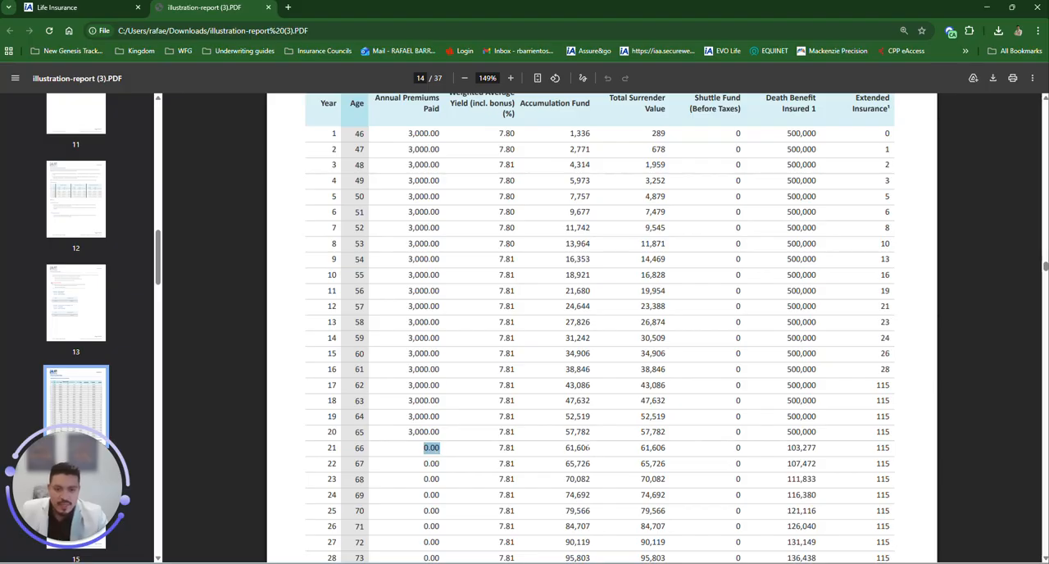
scroll(681, 418, "down", 2)
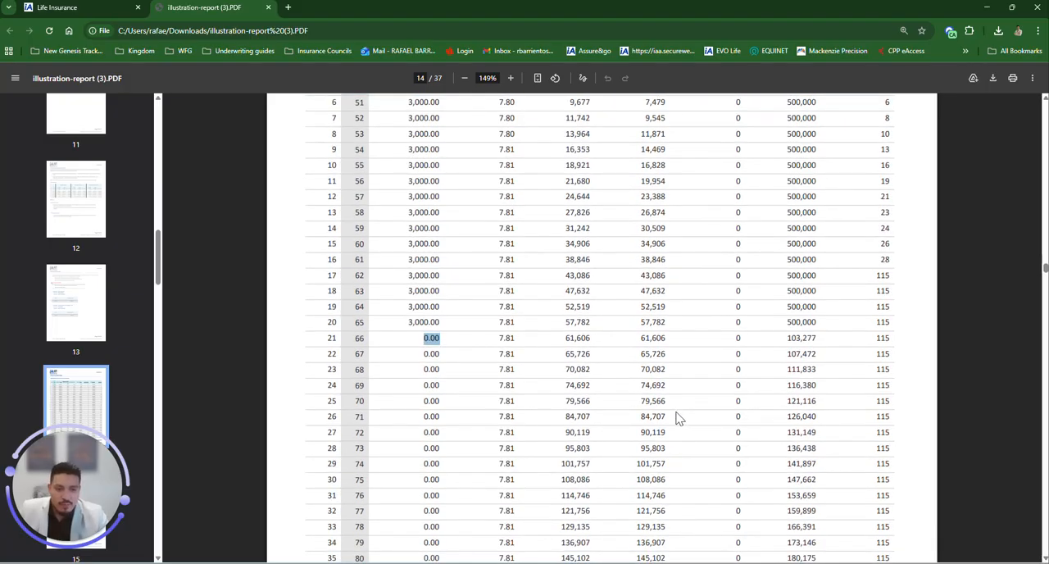
scroll(663, 400, "down", 1)
scroll(408, 402, "down", 8)
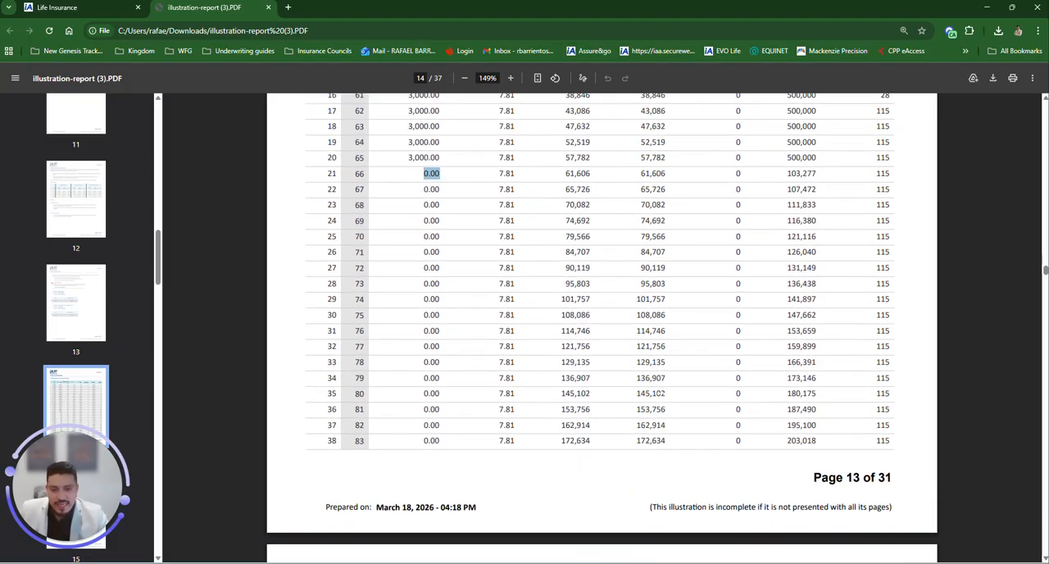
left_click_drag(325, 383, 885, 383)
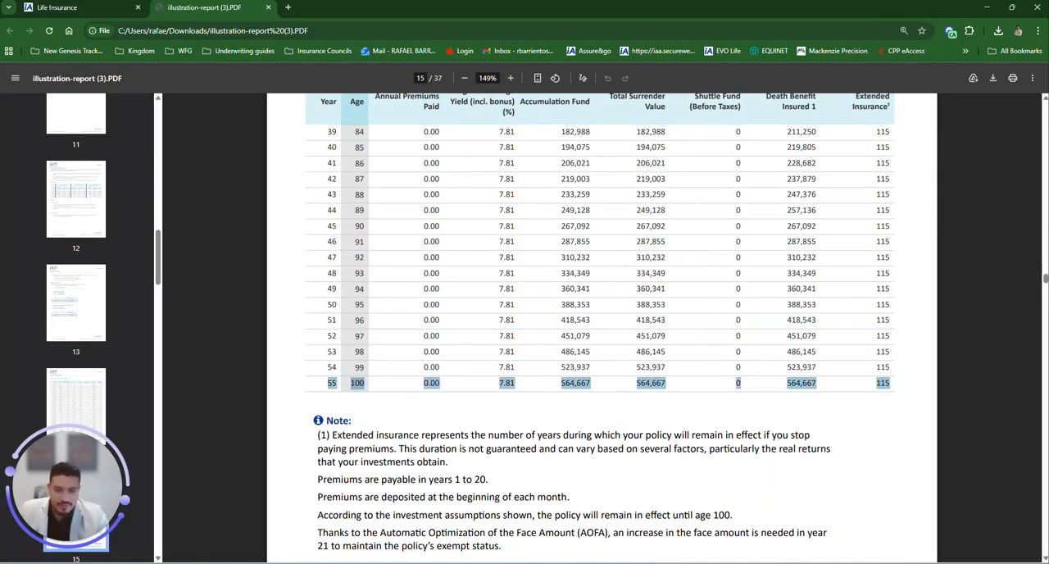
scroll(482, 337, "up", 12)
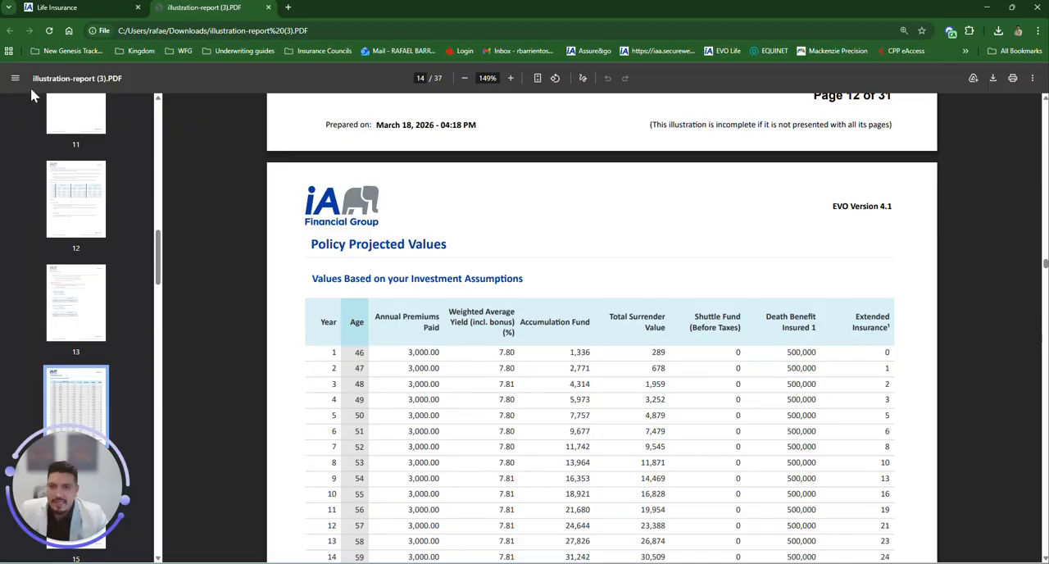
left_click(59, 10)
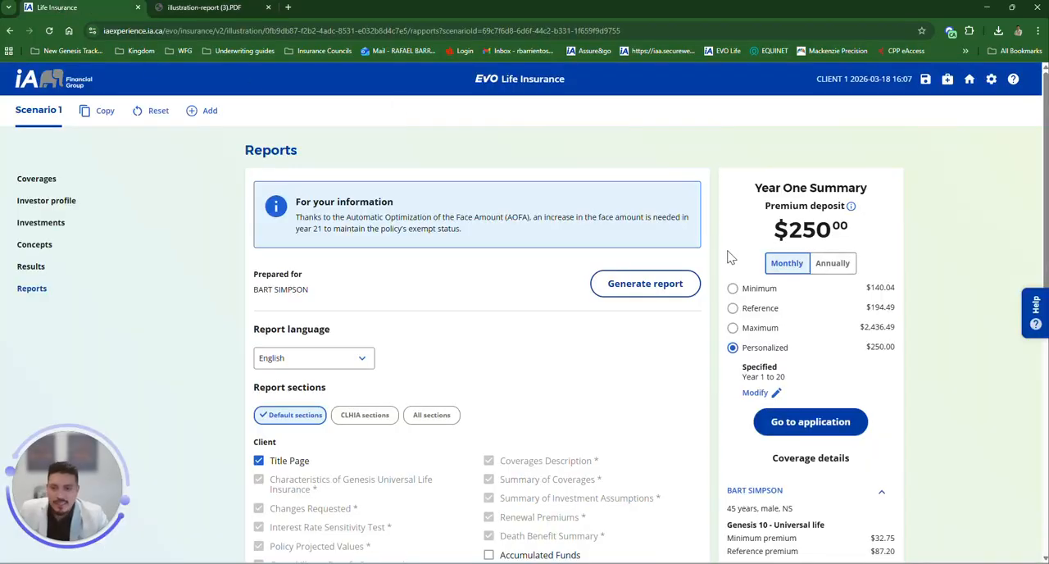